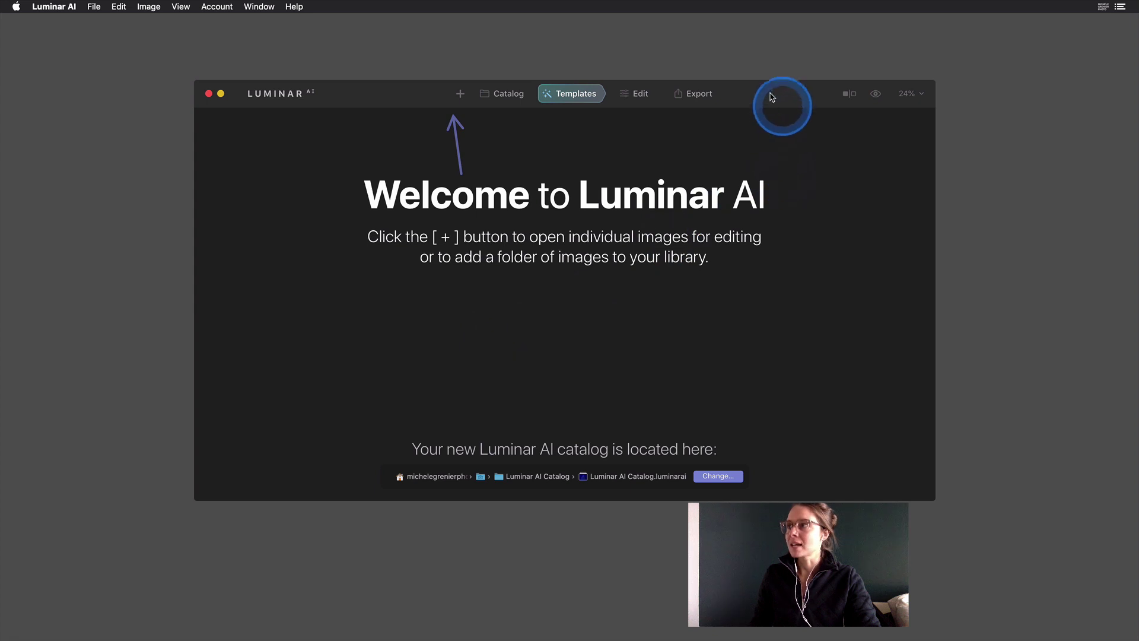
Step: Start opening a single image and browse through the 2020 folder on Drobo 1 to the Photos Sortie Maizerets folder
left_click_drag(752, 97, 747, 117)
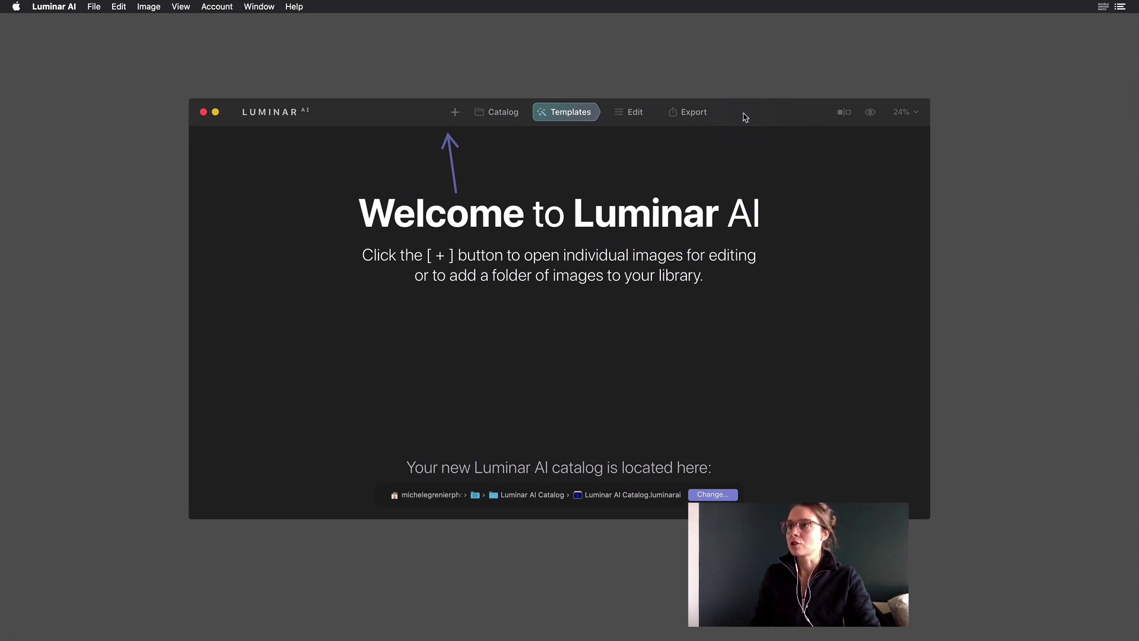
left_click(455, 112)
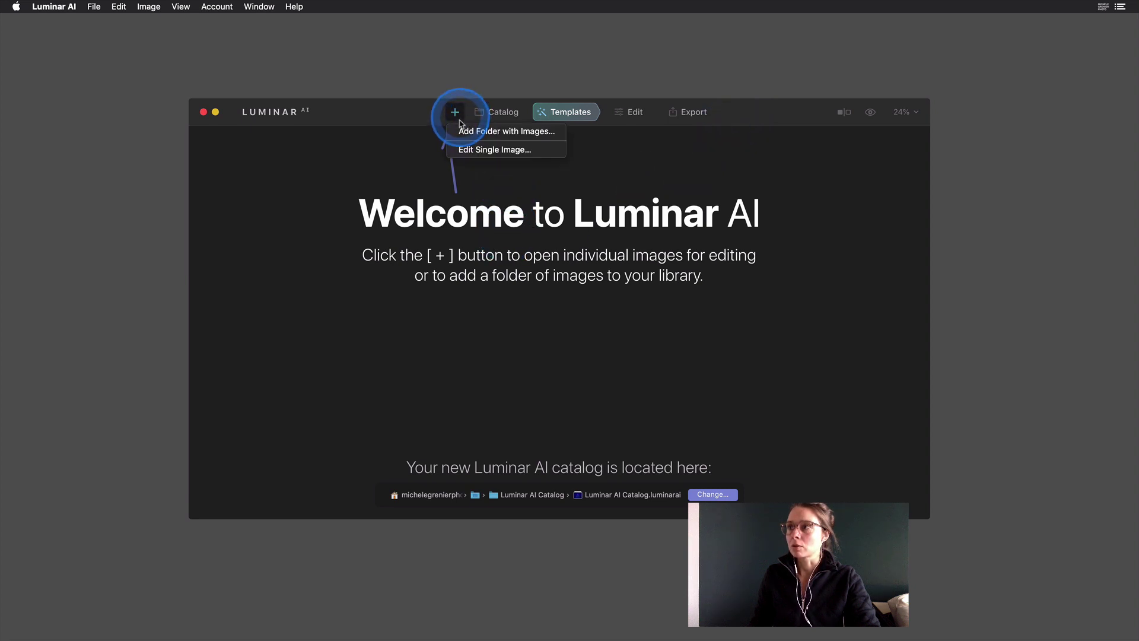
left_click(465, 150)
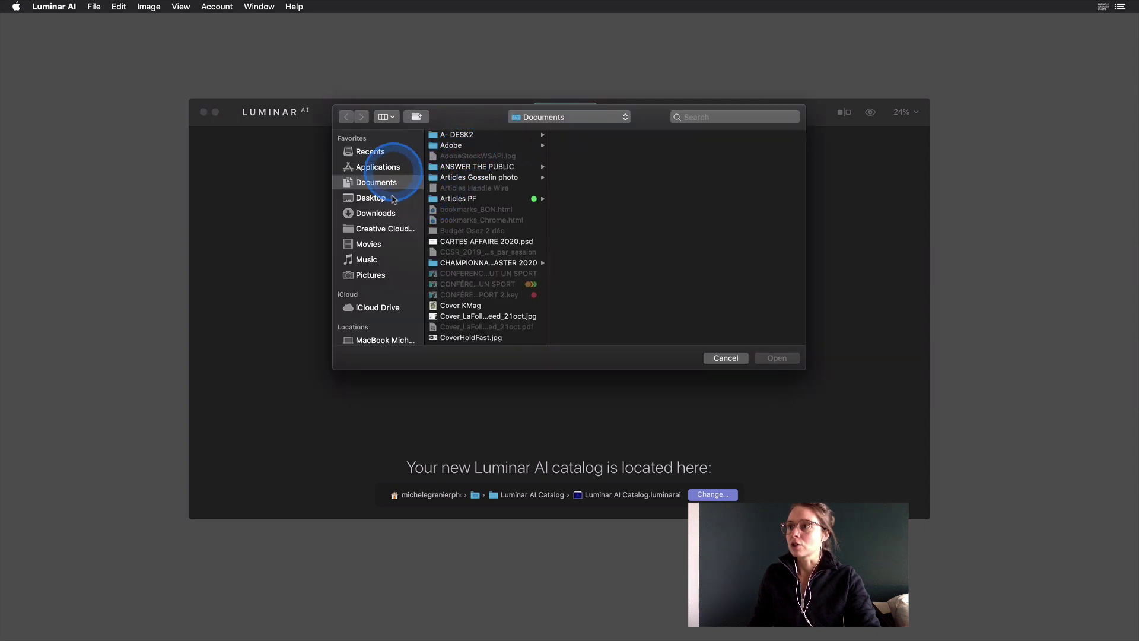
scroll(379, 322, "down", 3)
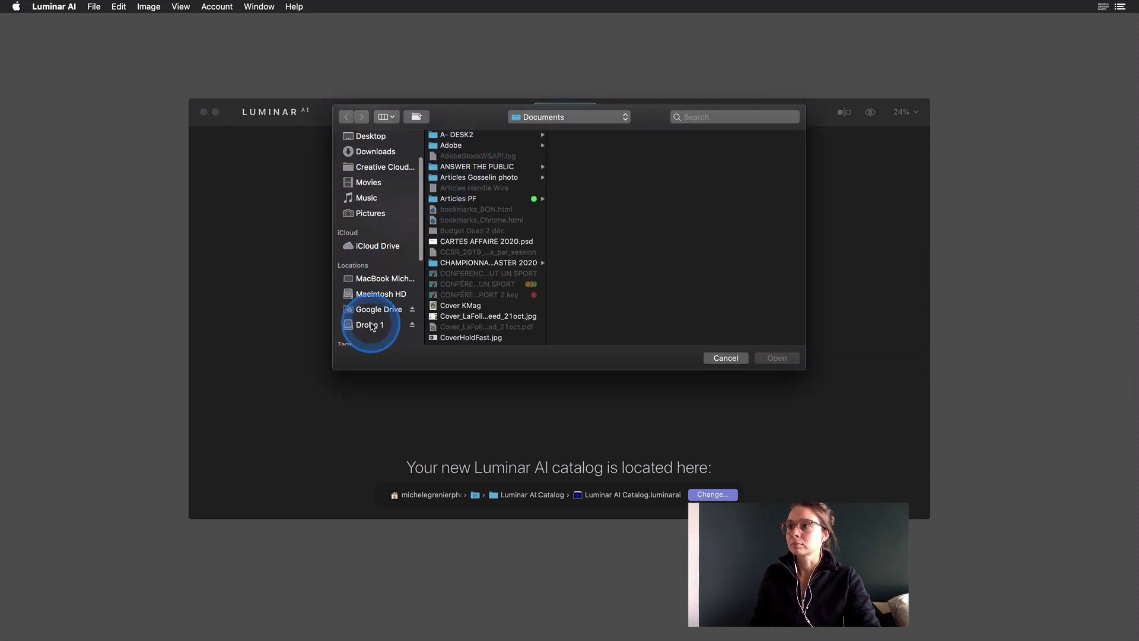
left_click(368, 325)
left_click(469, 157)
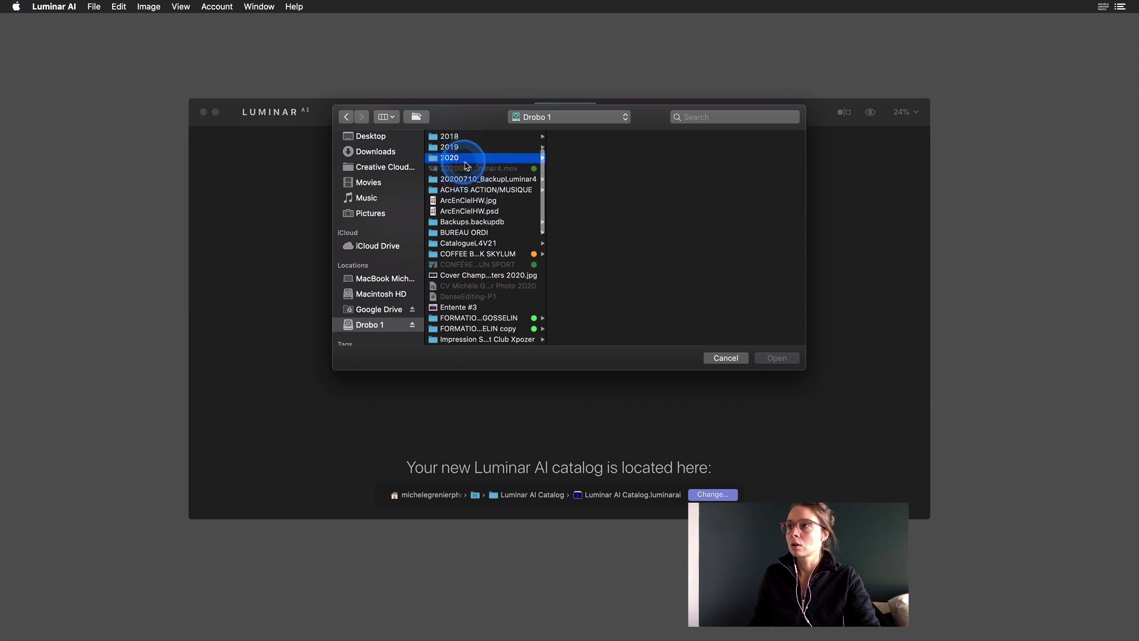
scroll(618, 291, "down", 5)
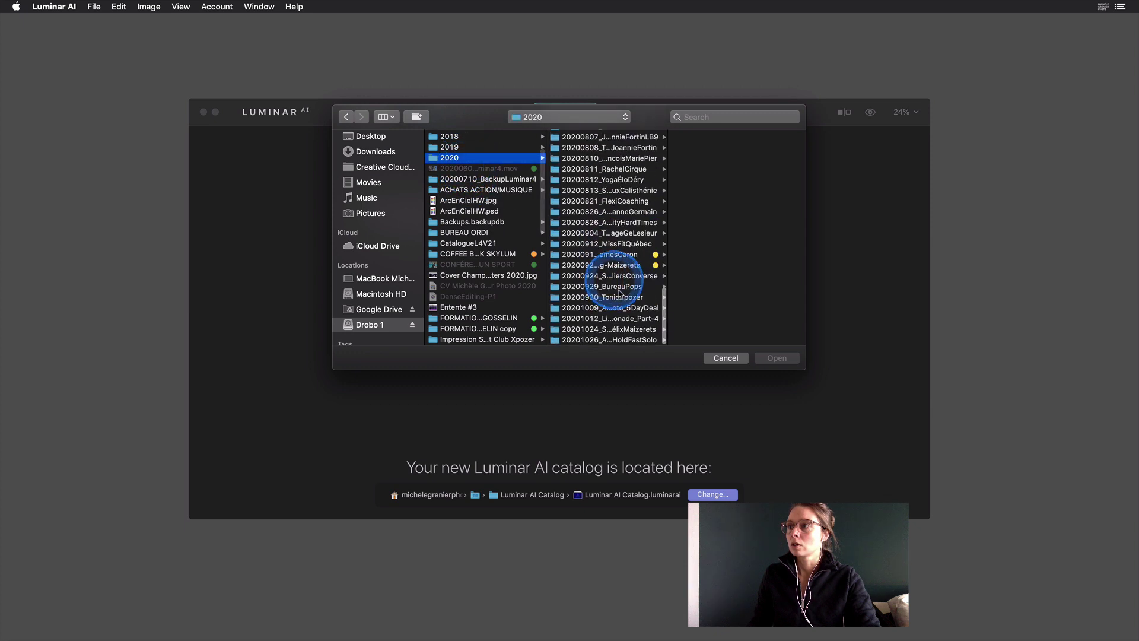
left_click(621, 330)
left_click(714, 147)
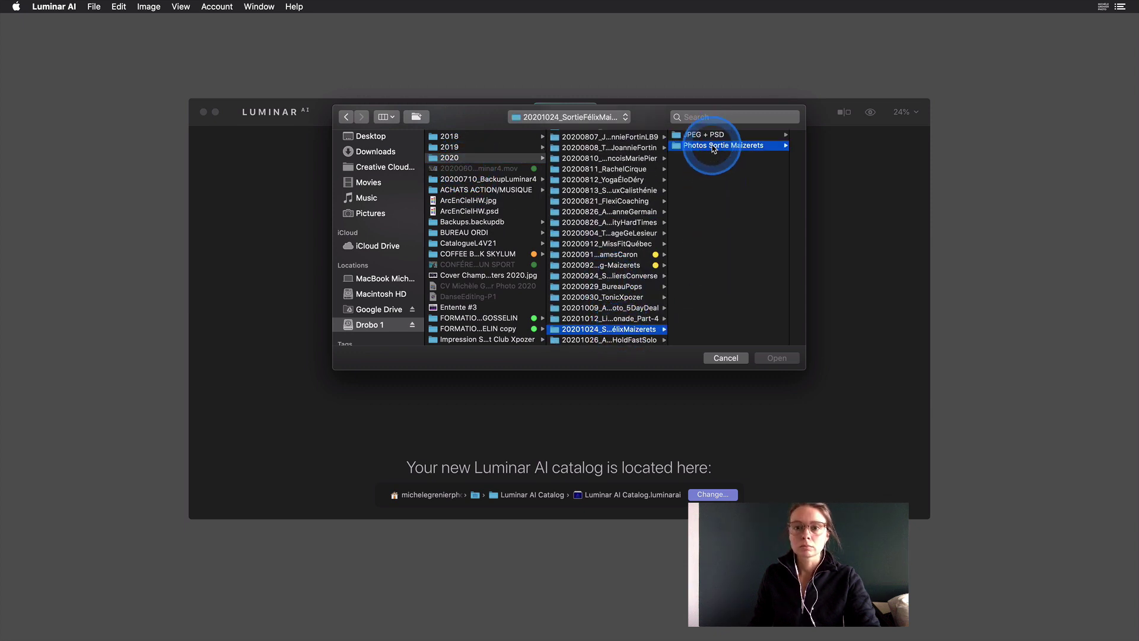
Step: Open the raw photo SortieMaizerets_385.arw for single-image editing
scroll(756, 271, "down", 3)
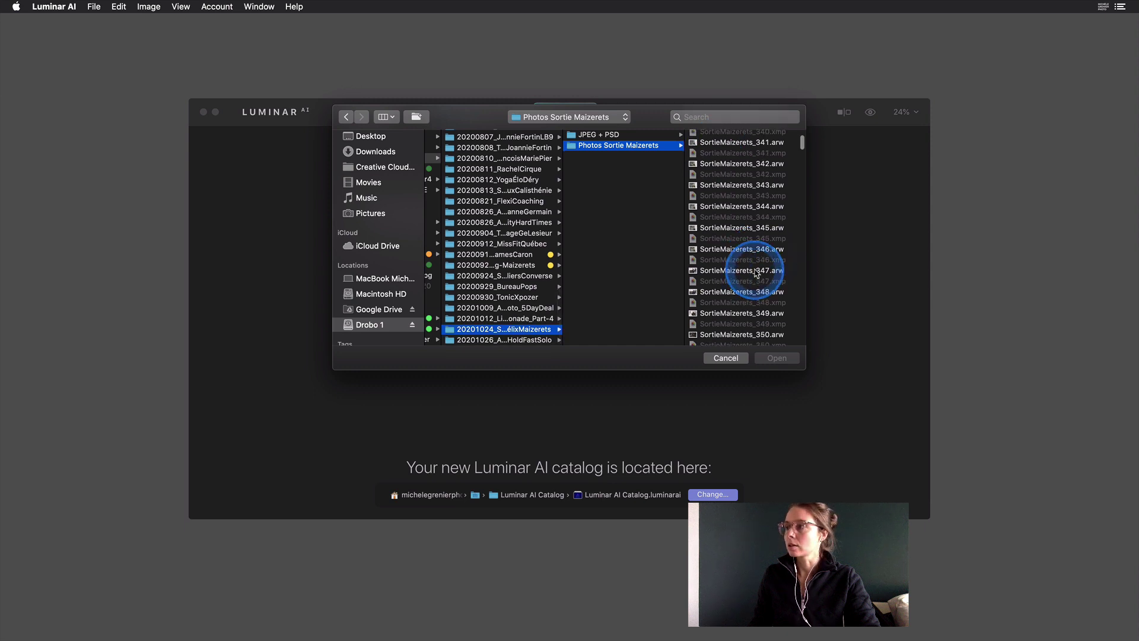
scroll(756, 273, "down", 10)
scroll(756, 273, "up", 5)
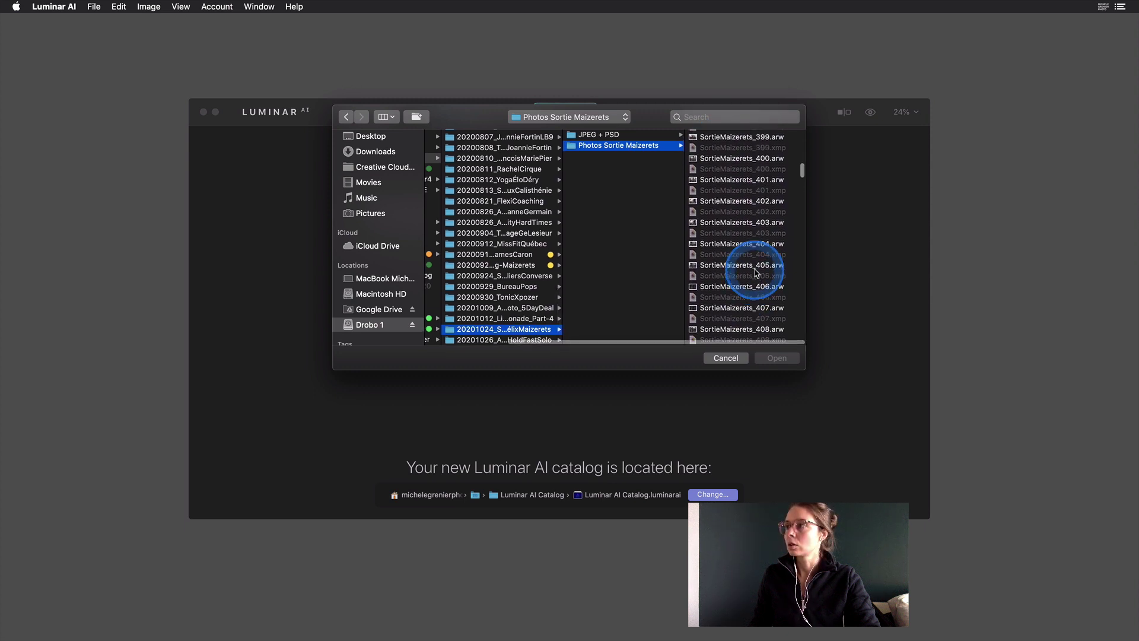
scroll(759, 255, "up", 3)
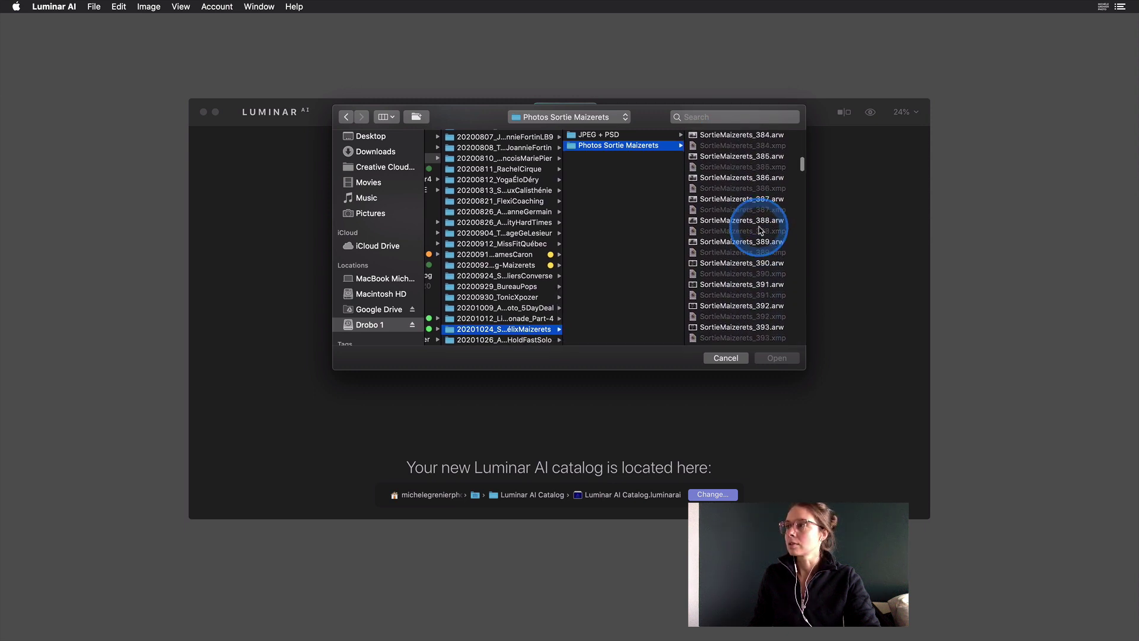
left_click(756, 184)
left_click(777, 357)
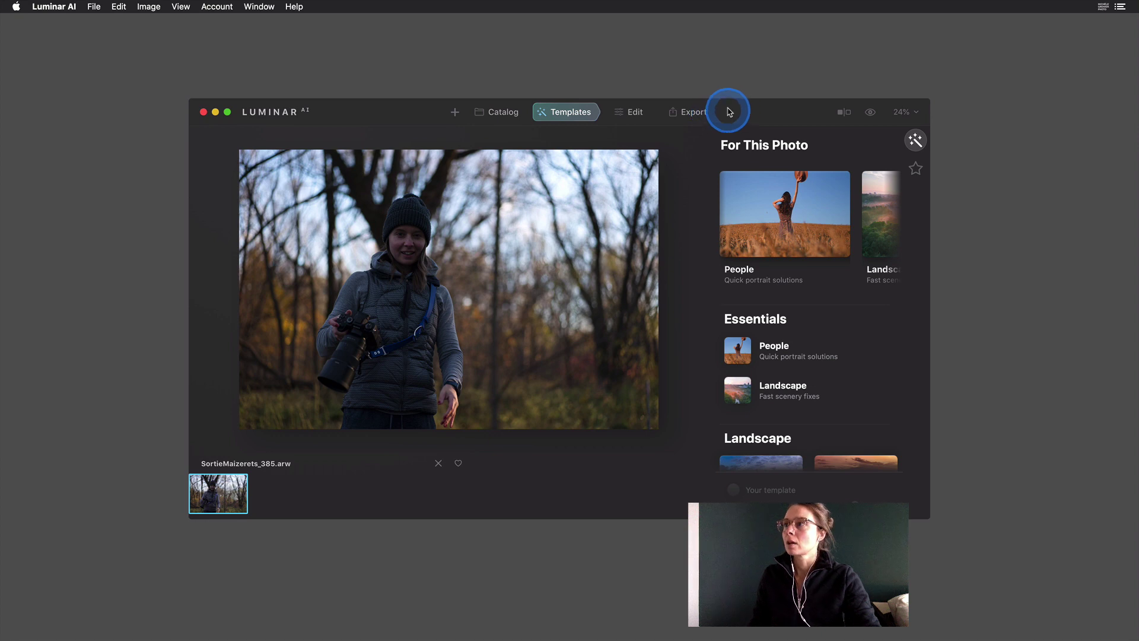
Step: Enlarge the window to fill the screen and look at the photo in the Catalog before returning to Templates
left_click_drag(724, 108, 739, 5)
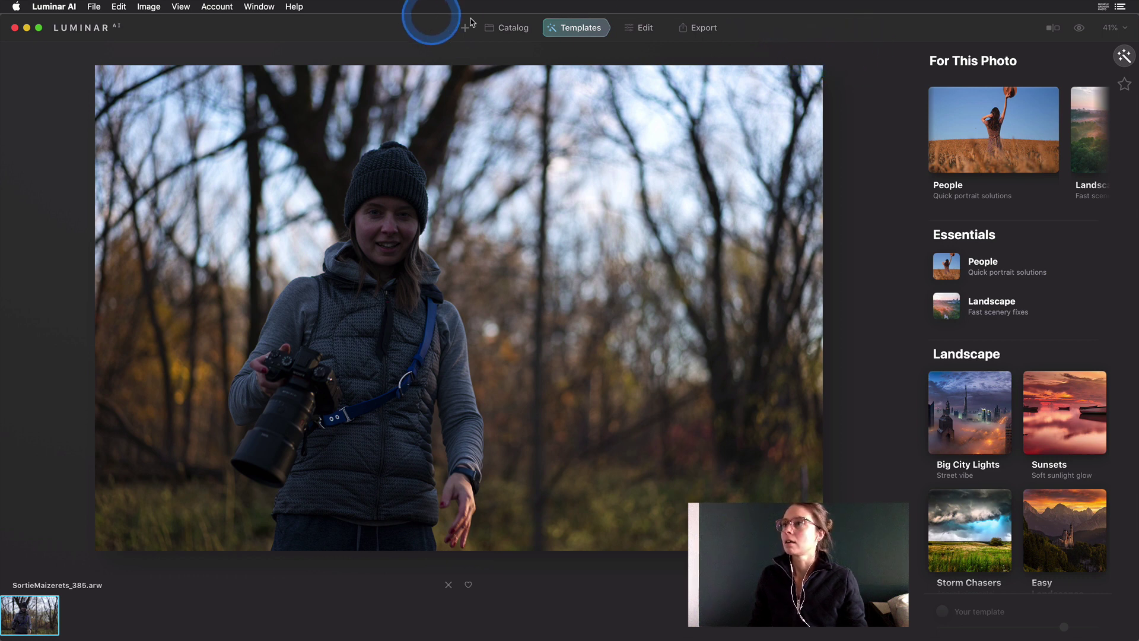
left_click(499, 27)
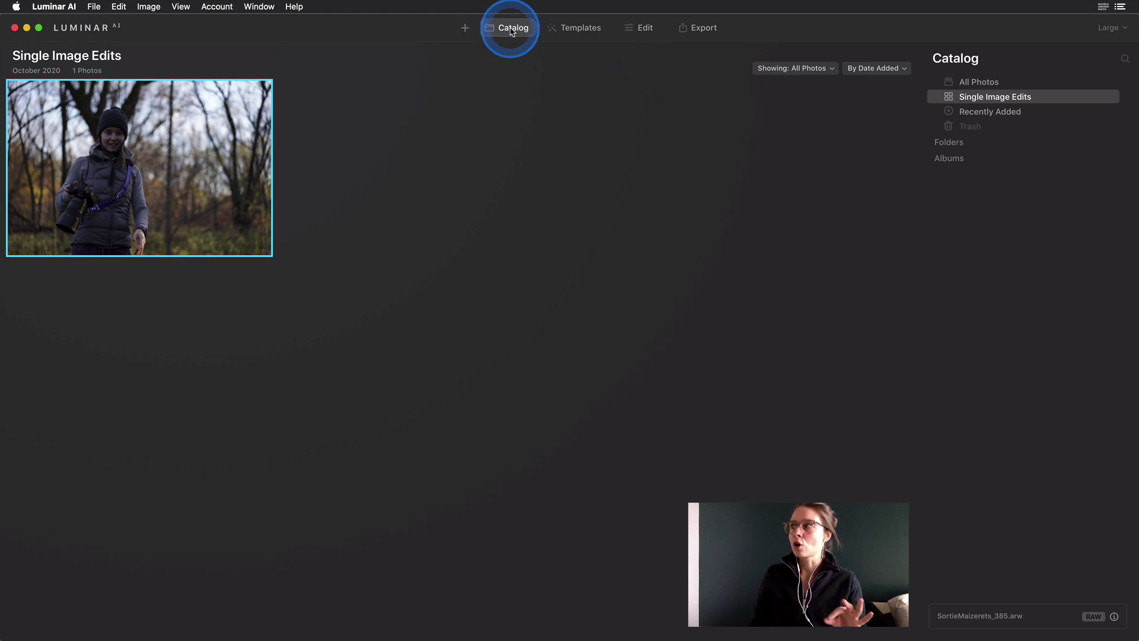
left_click(582, 28)
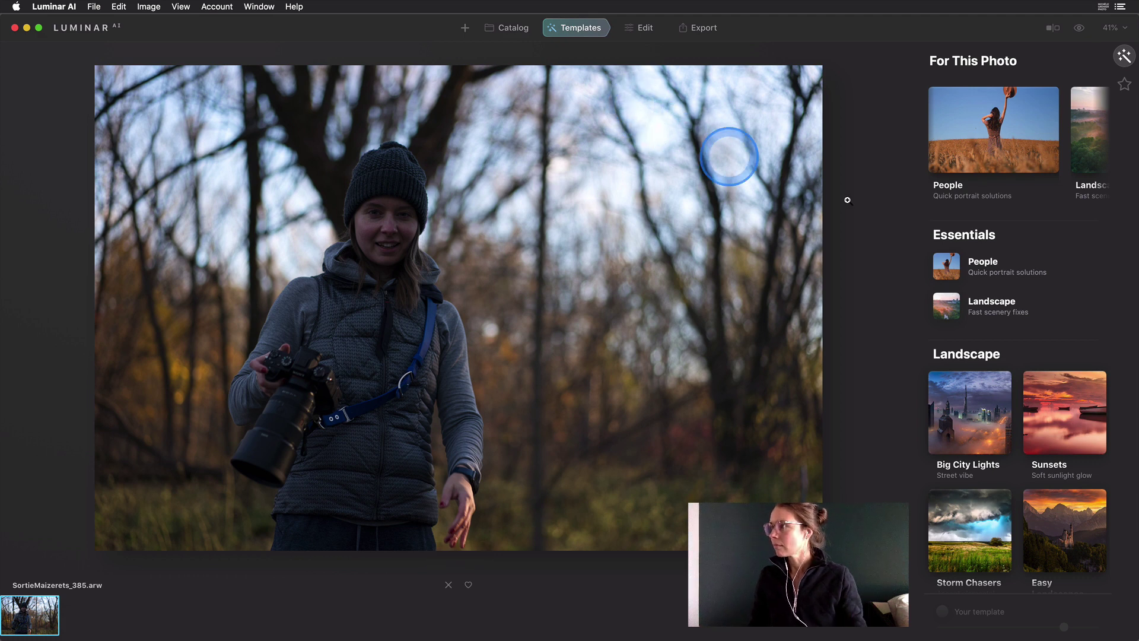
Step: Apply the Cold Frame template from the Experimental portrait collection to the photo
scroll(987, 363, "down", 2)
scroll(988, 364, "down", 8)
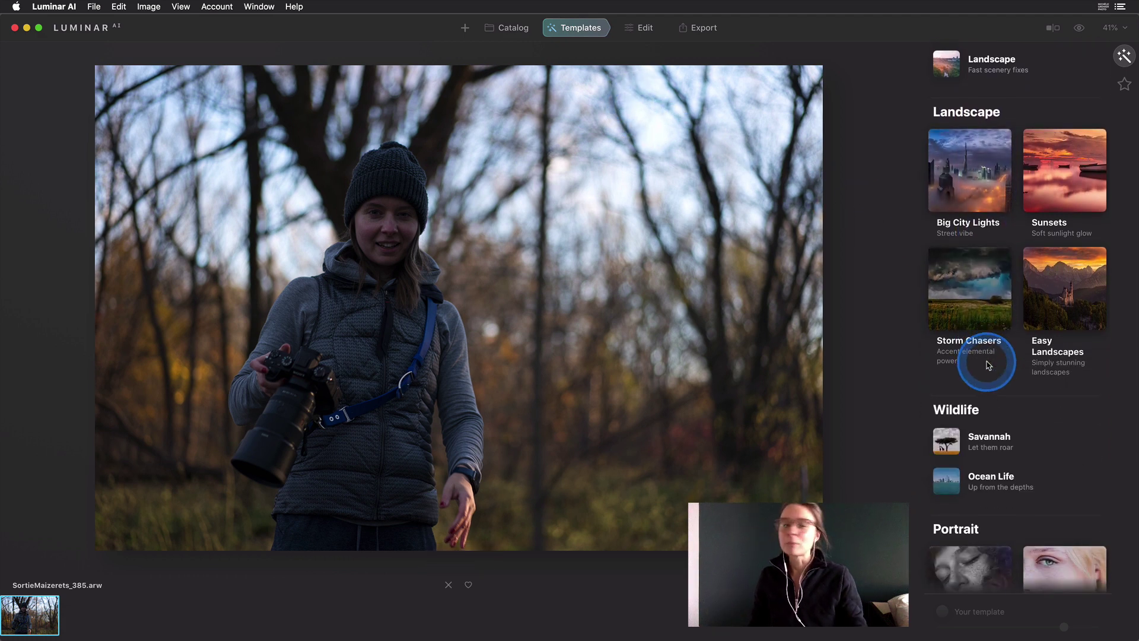
scroll(988, 364, "down", 5)
scroll(988, 365, "down", 3)
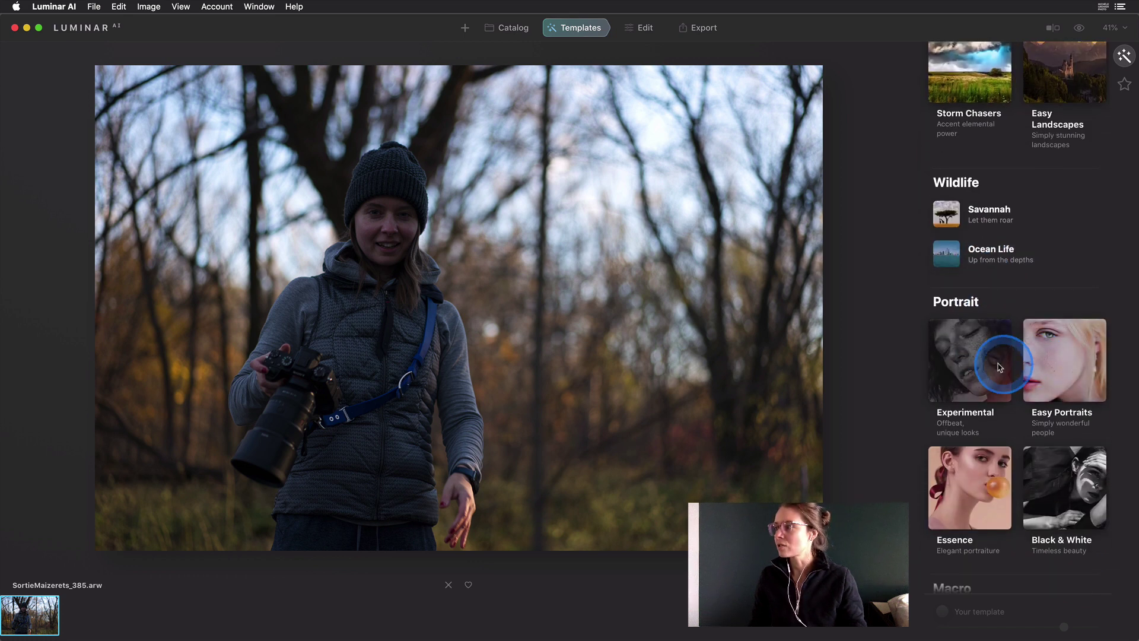
left_click(988, 365)
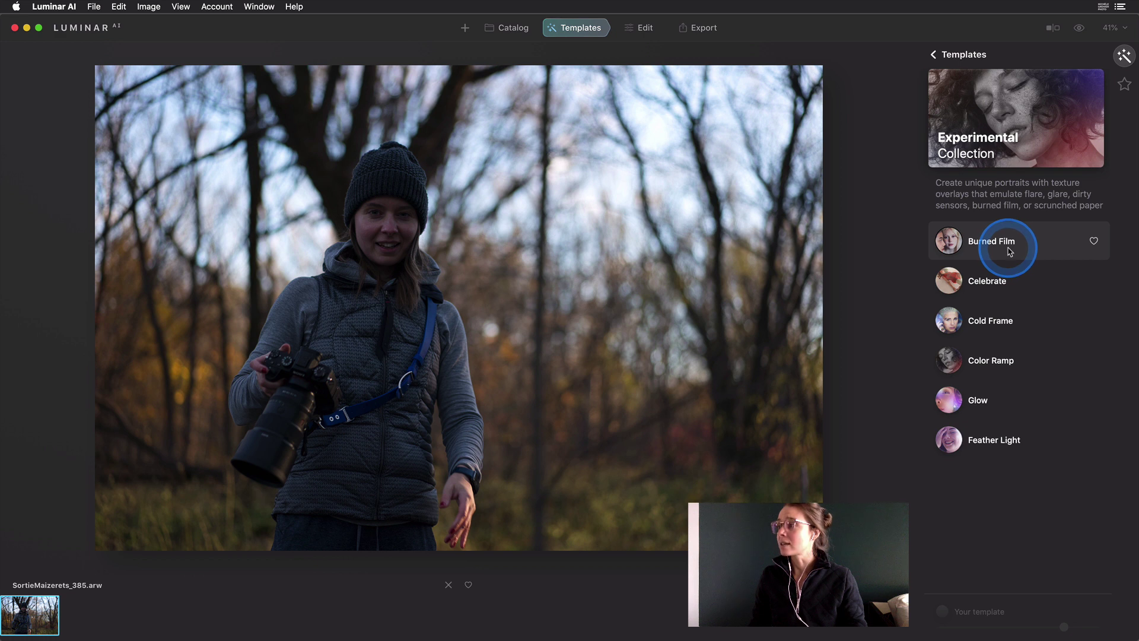
left_click(1002, 322)
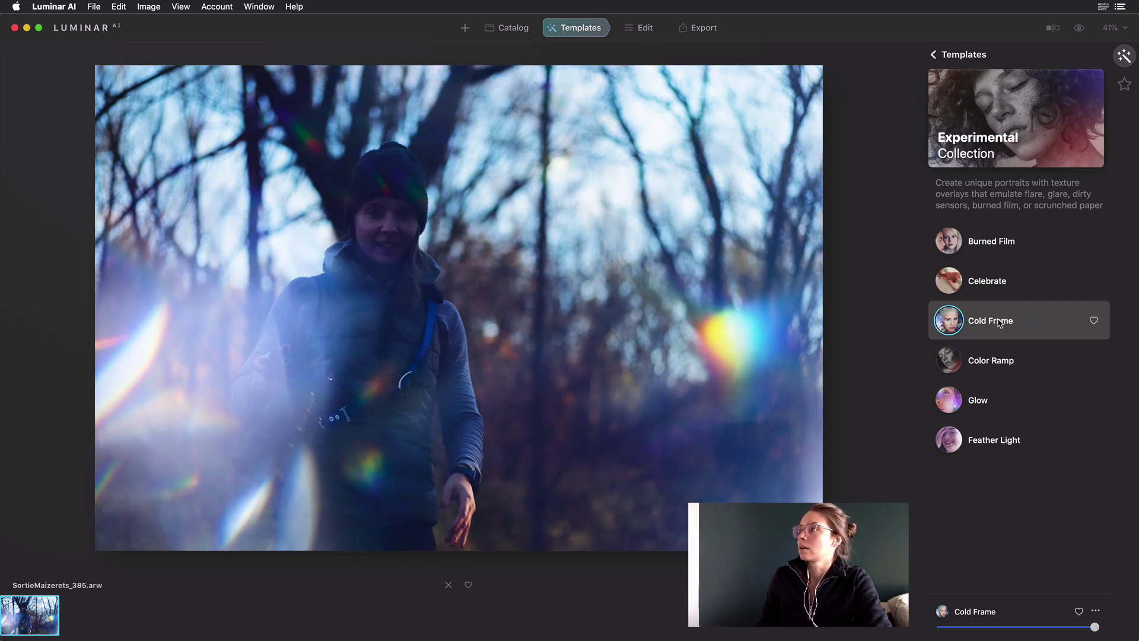
left_click(1016, 348)
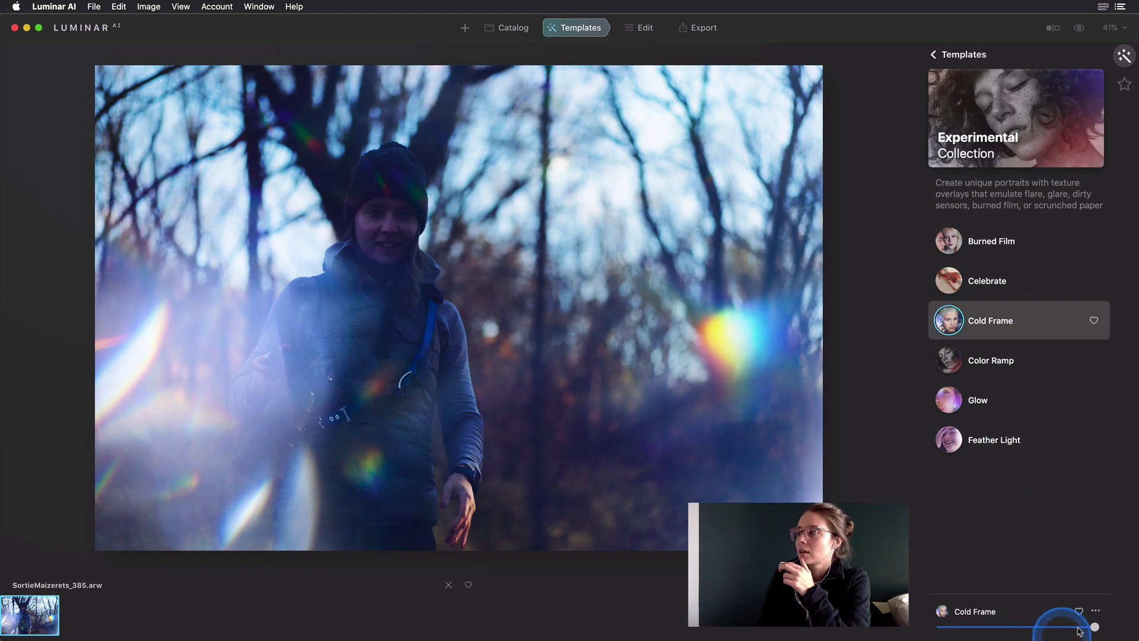
Step: Reduce the strength of the Cold Frame template to a little over half
mouse_move(1092, 628)
left_mouse_down()
mouse_move(1015, 624)
mouse_move(1094, 623)
left_mouse_up()
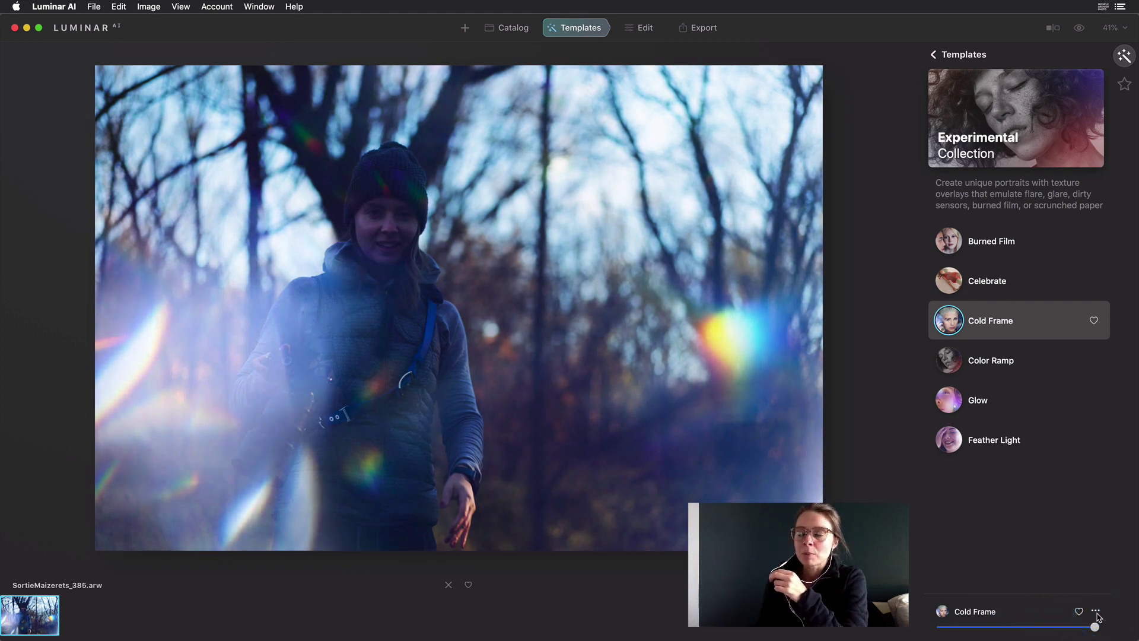
mouse_move(1097, 616)
left_mouse_down()
mouse_move(1096, 583)
mouse_move(1071, 547)
left_mouse_up()
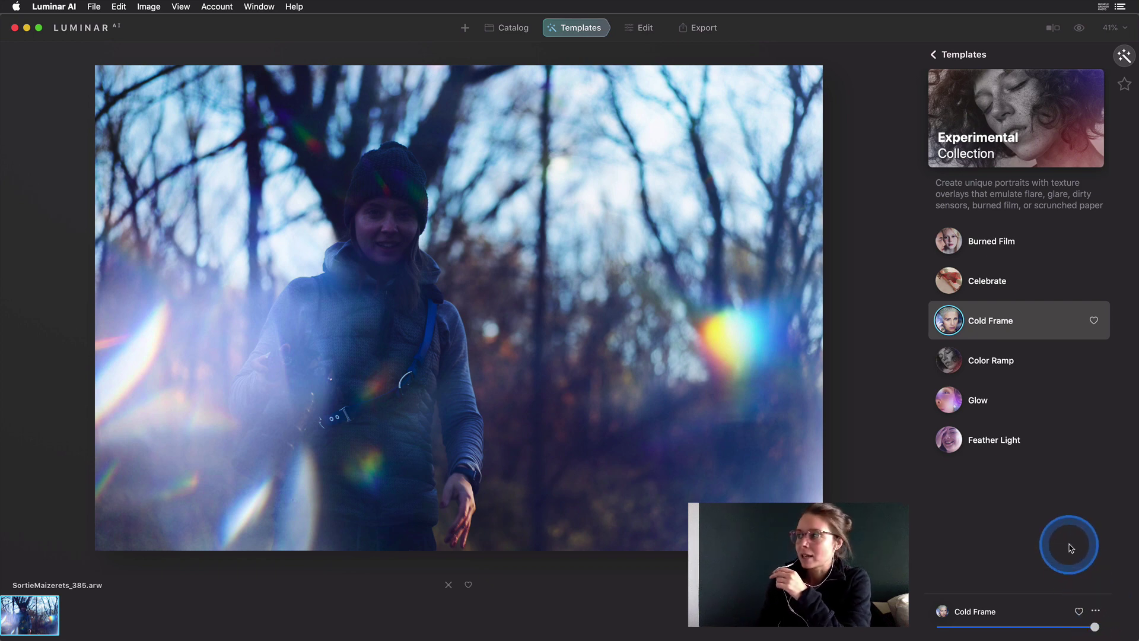
left_click_drag(1095, 627, 1037, 611)
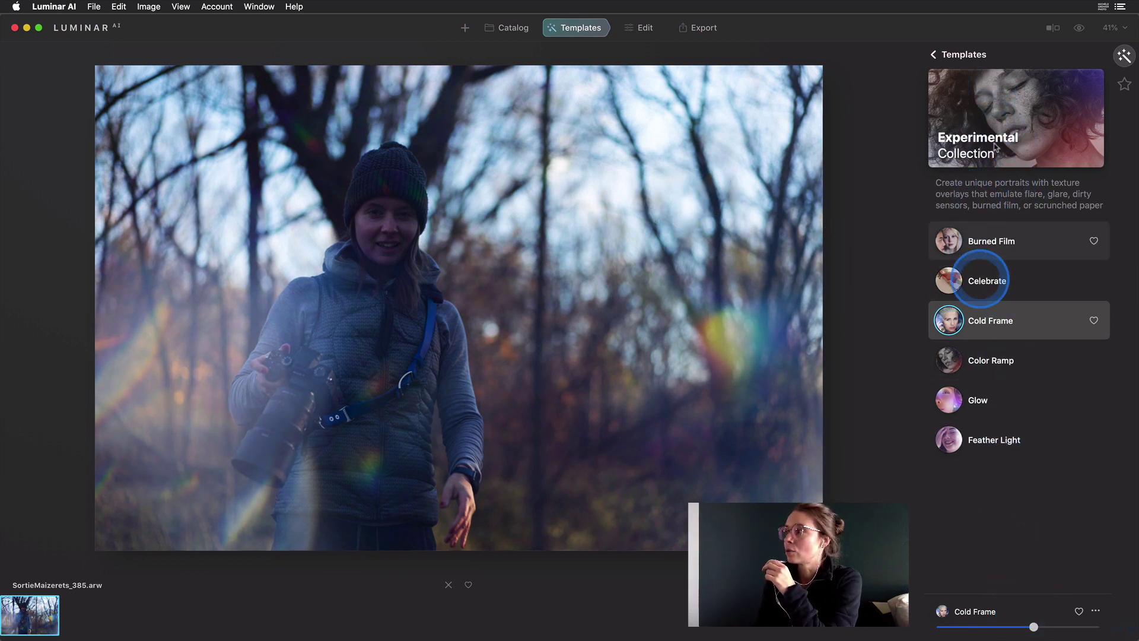
Step: Apply the Vignette template from the Easy Portraits collection at just under full strength
left_click(966, 59)
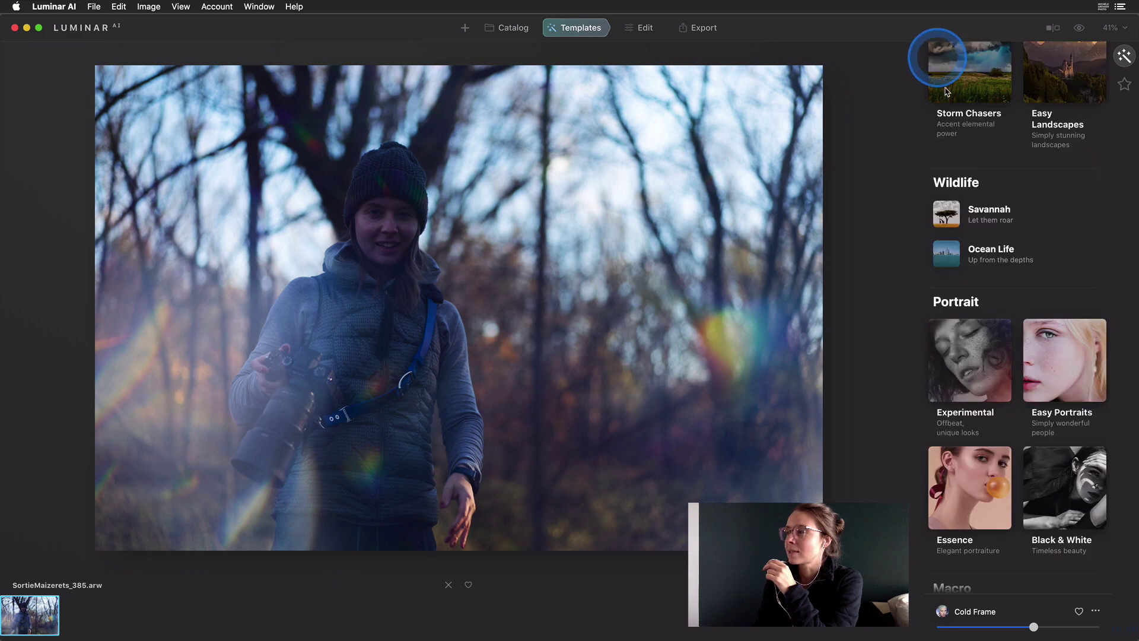
left_click(1032, 333)
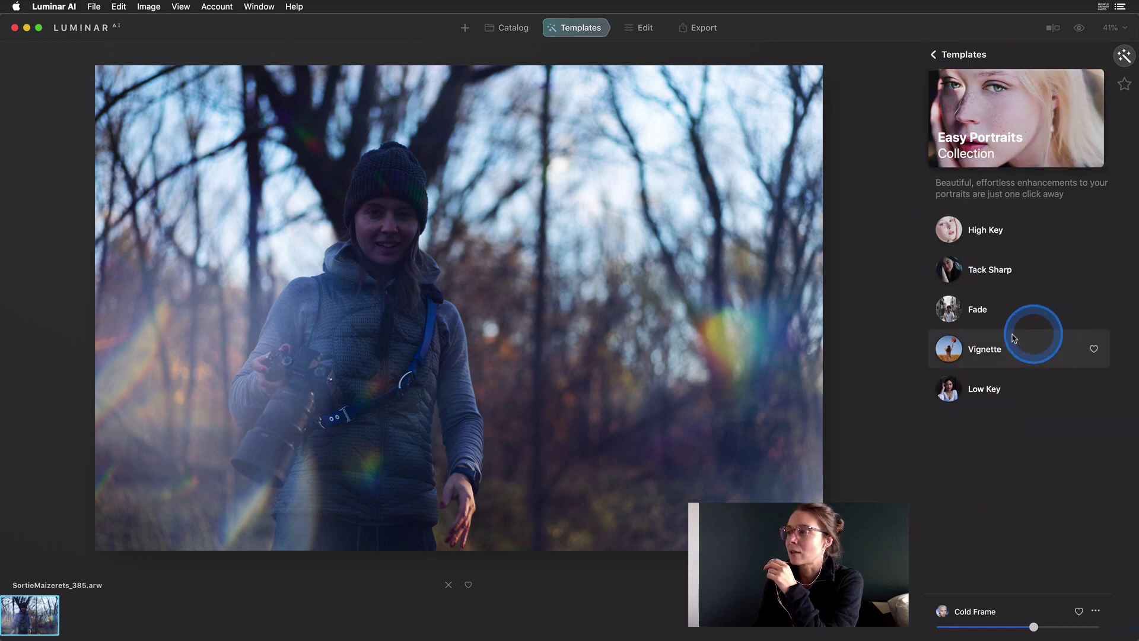
left_click(996, 346)
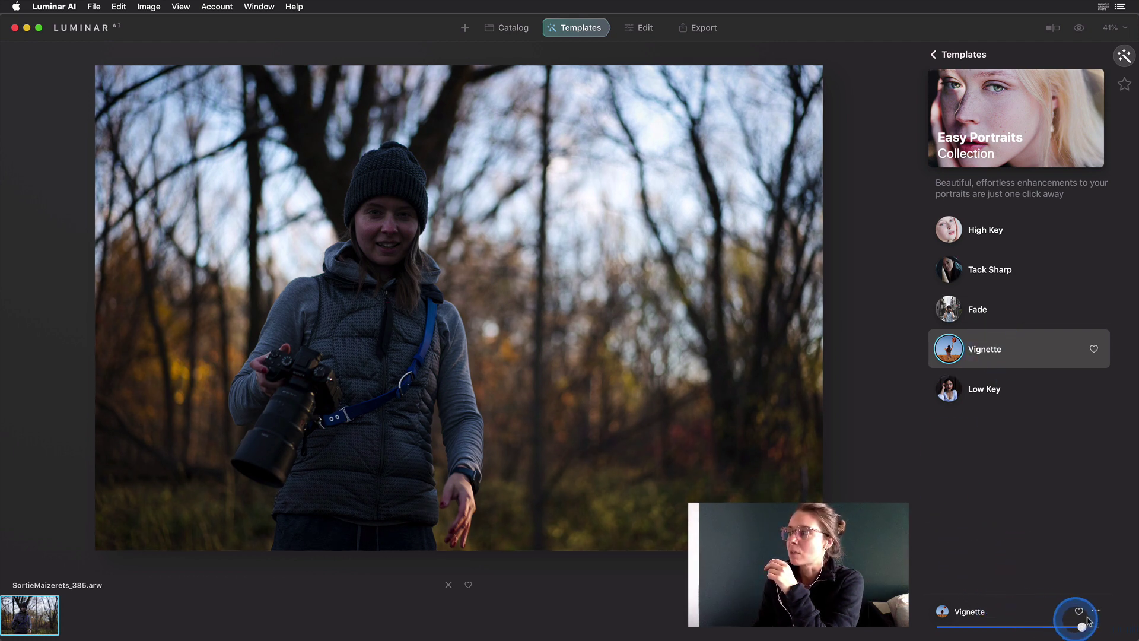
left_click_drag(1033, 624, 1134, 591)
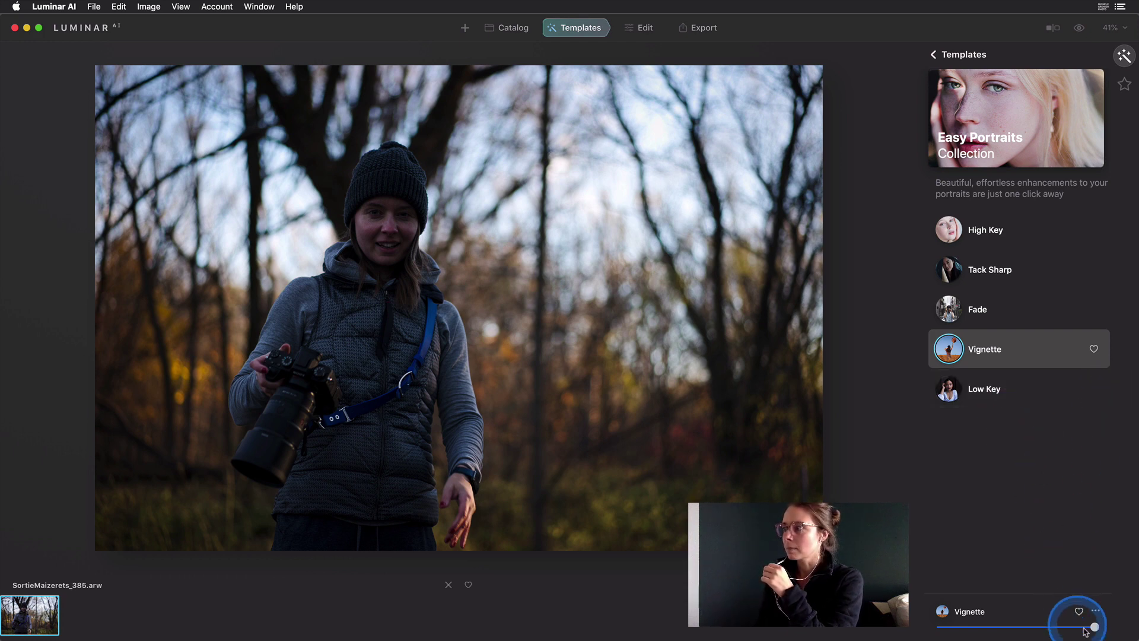
mouse_move(1085, 629)
left_mouse_down()
mouse_move(954, 626)
mouse_move(1085, 627)
left_mouse_up()
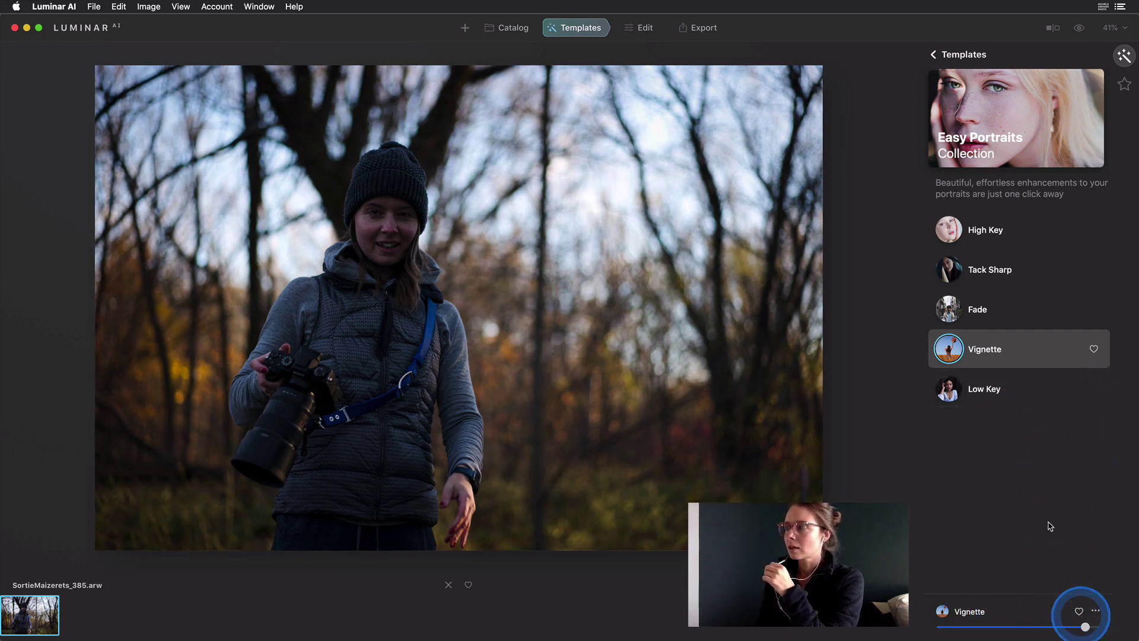
Step: Apply the Marquee template from the Essence portrait collection at full strength
left_click(948, 56)
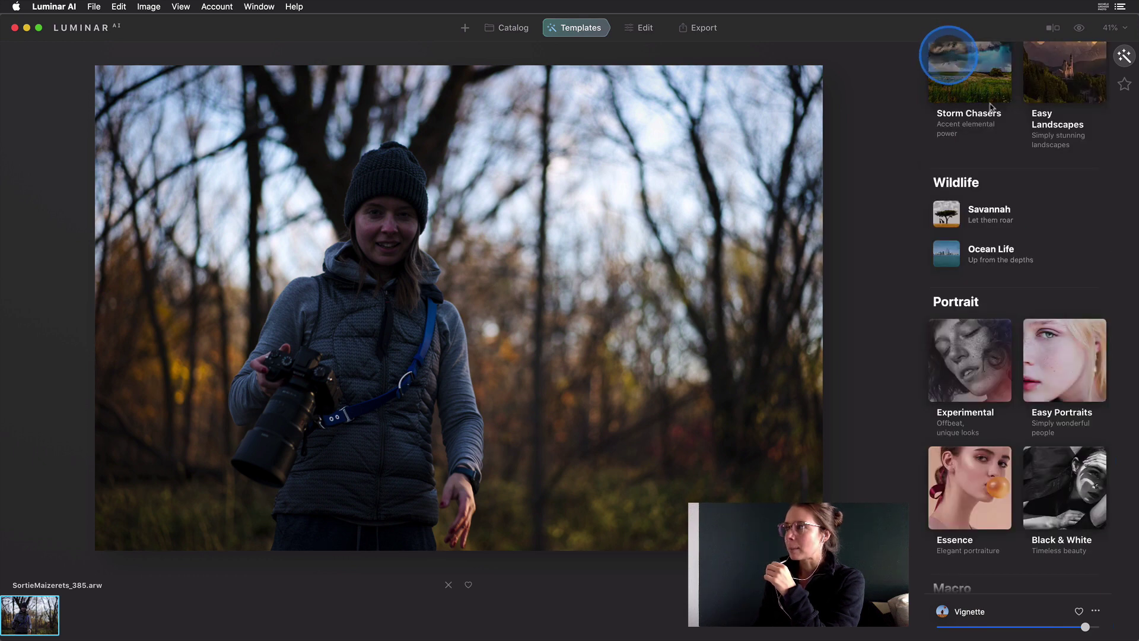
scroll(1055, 261, "up", 5)
scroll(1057, 273, "up", 5)
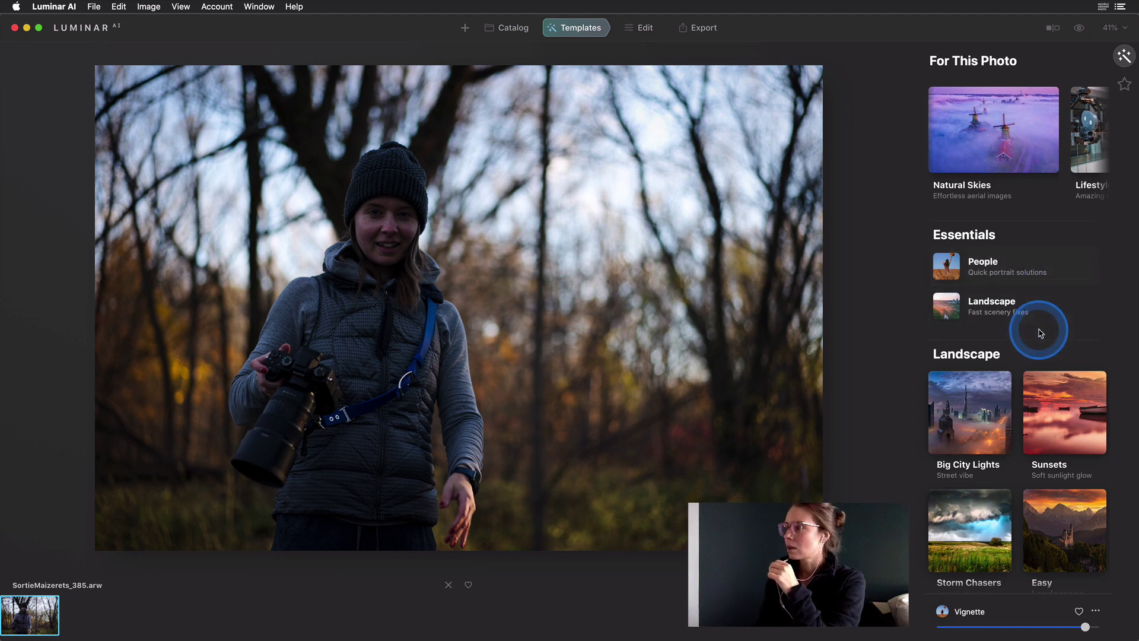
scroll(1042, 408, "down", 6)
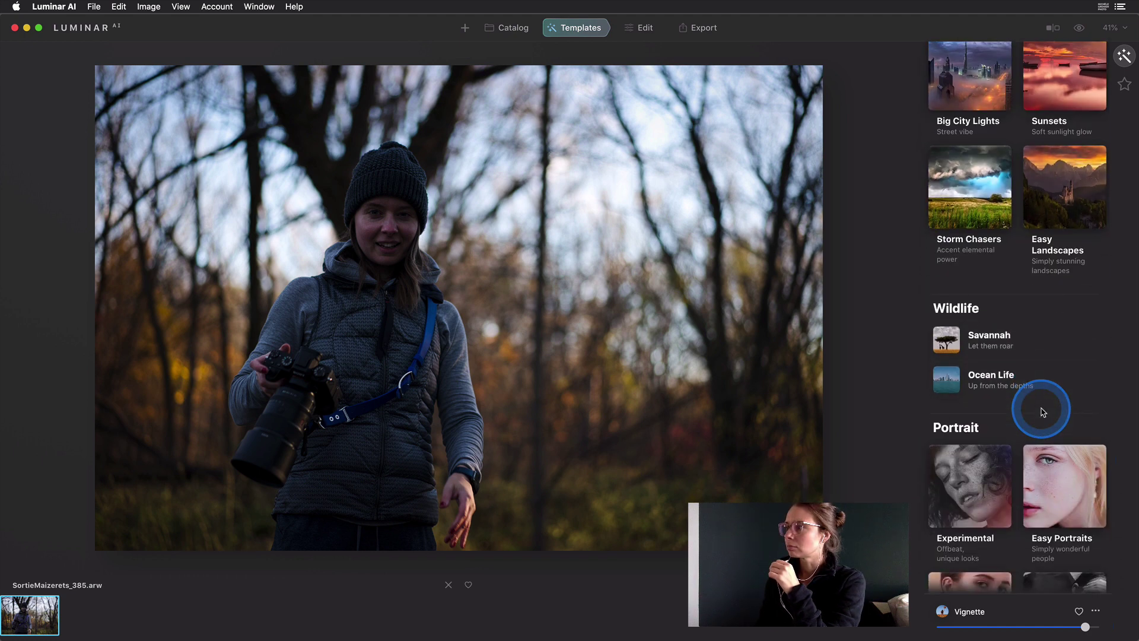
scroll(1037, 410, "down", 4)
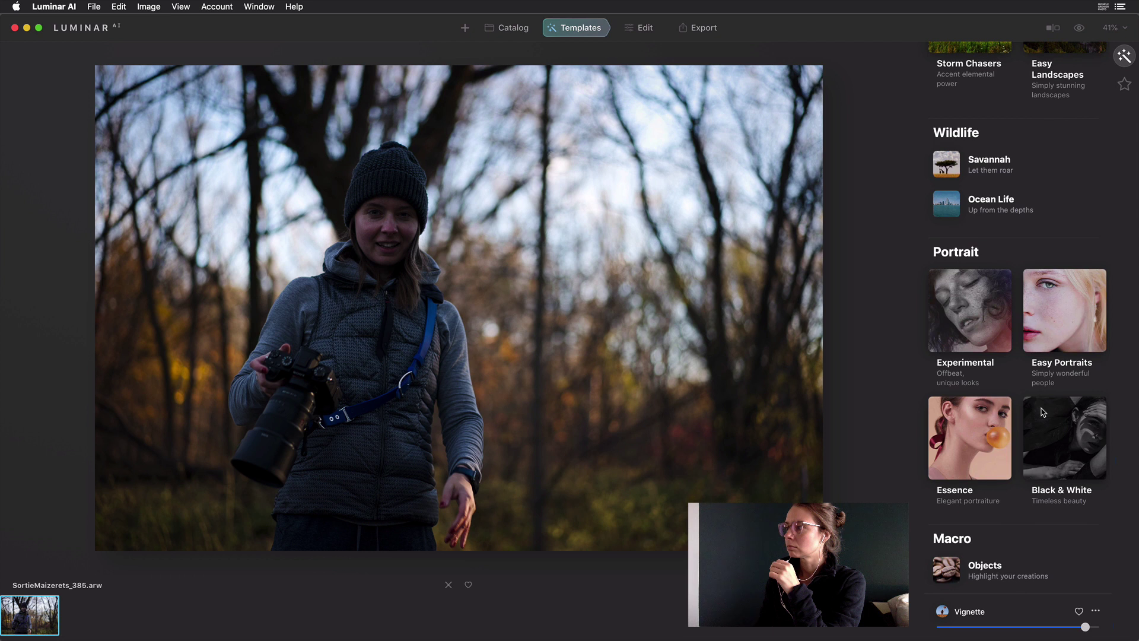
left_click(997, 418)
left_click(982, 374)
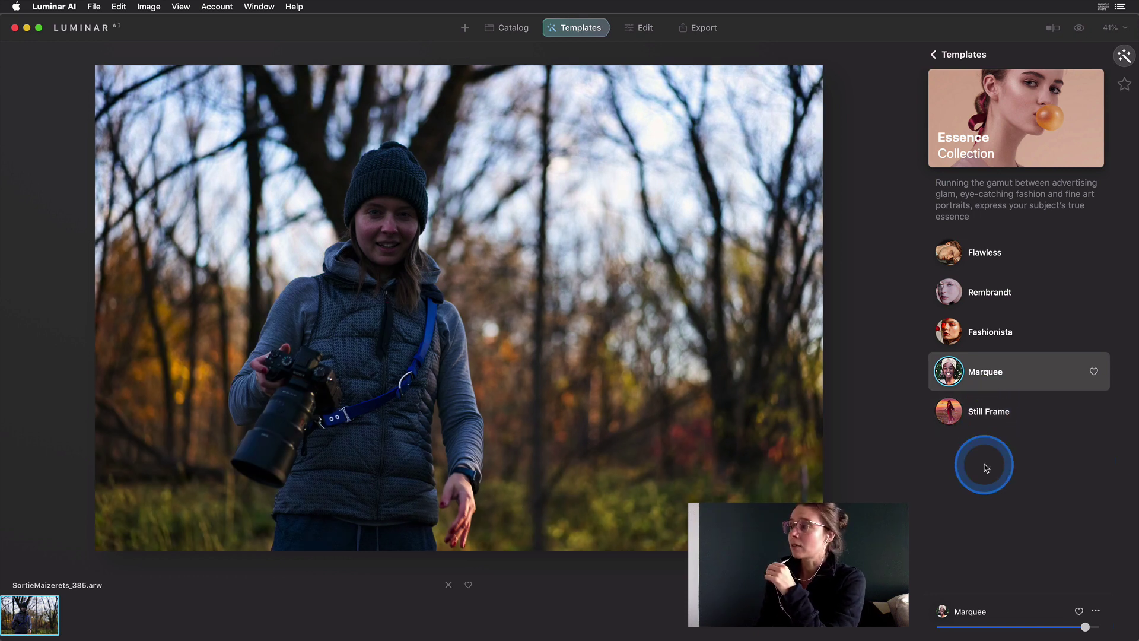
left_click_drag(1085, 627, 1105, 580)
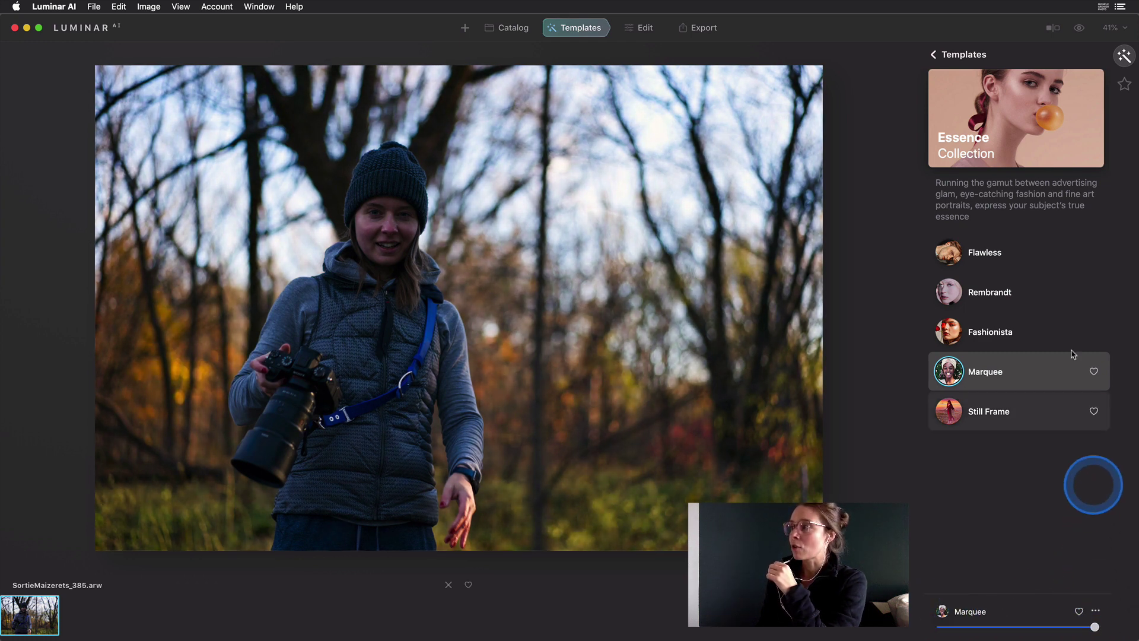
Step: Apply the Teal & Orange template from the Cinematic Blockbuster collection at full strength
left_click(962, 56)
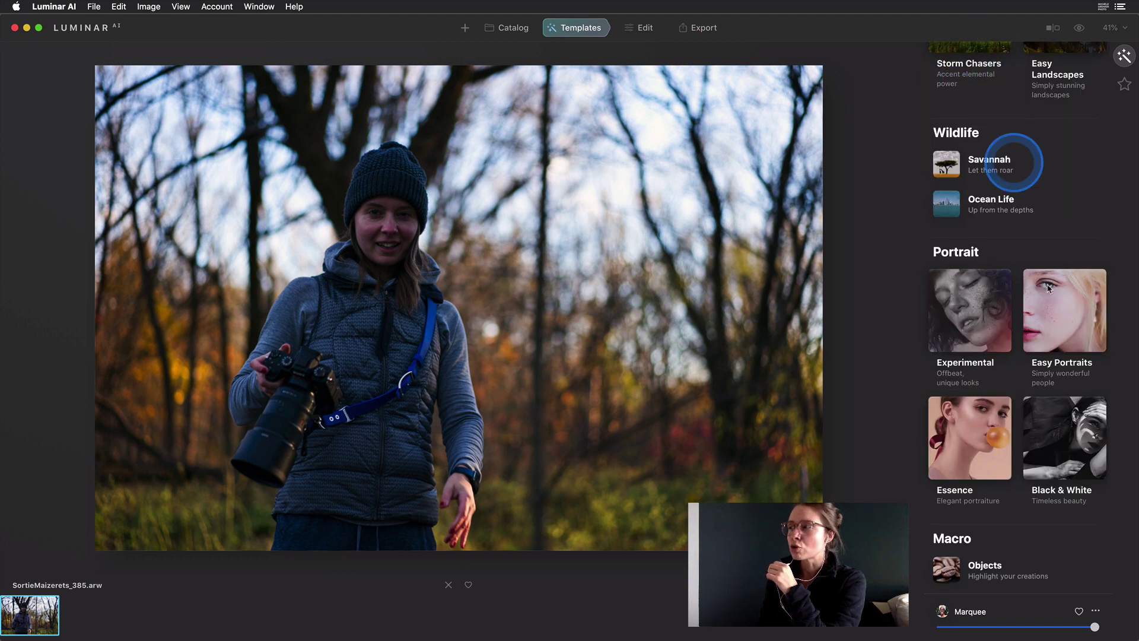
scroll(1035, 353, "down", 5)
scroll(1035, 357, "down", 4)
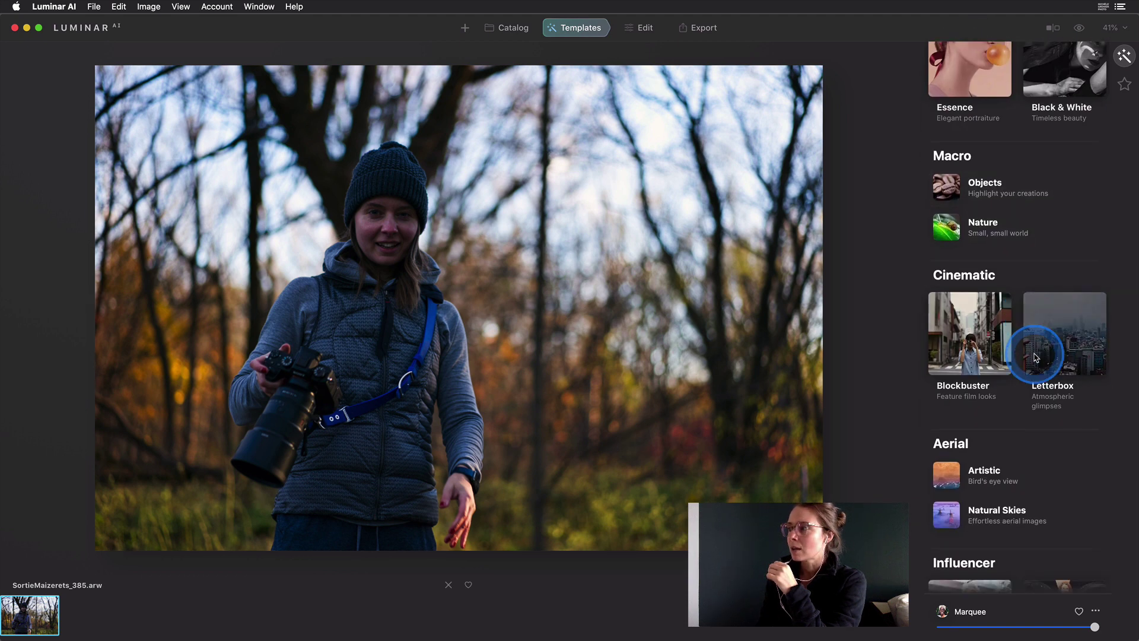
left_click(985, 338)
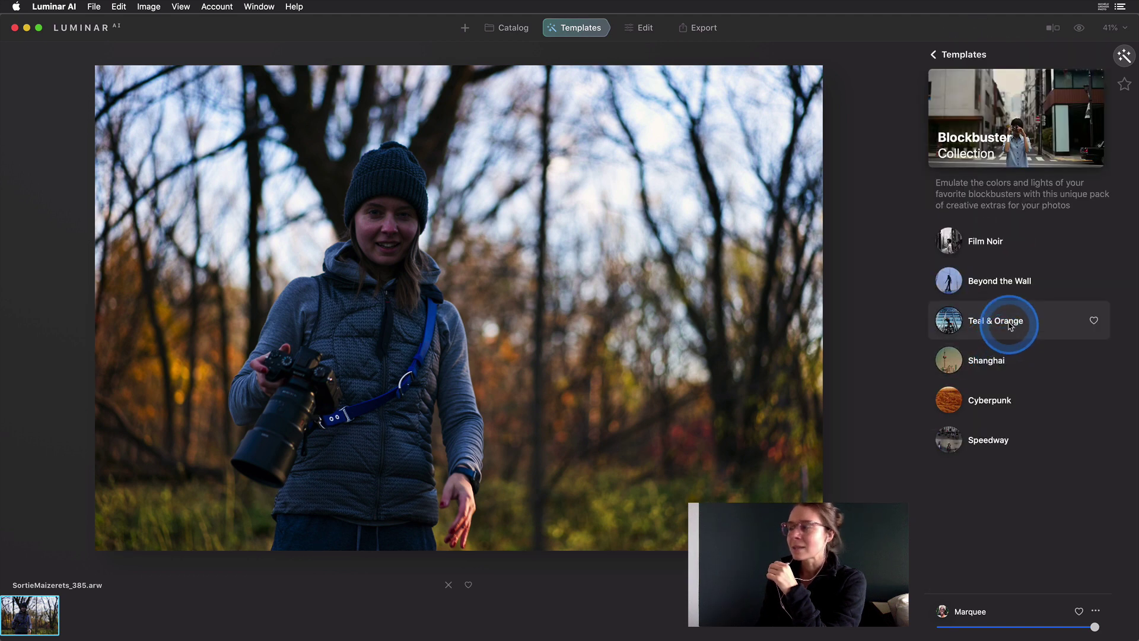
left_click(1011, 326)
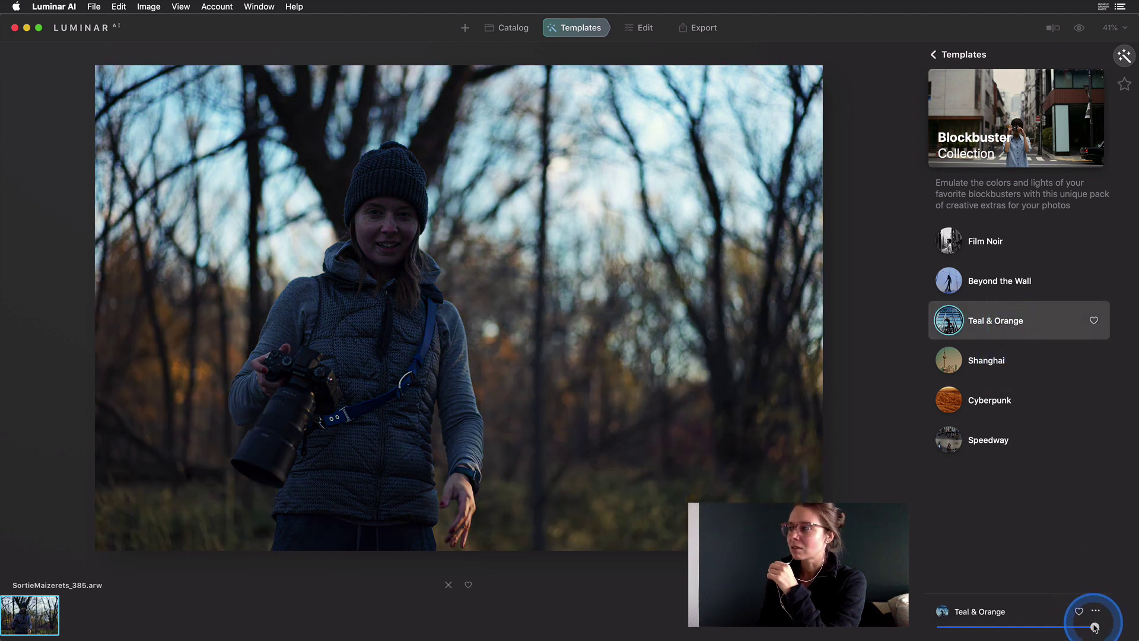
mouse_move(1094, 627)
left_mouse_down()
mouse_move(938, 625)
mouse_move(1095, 627)
left_mouse_up()
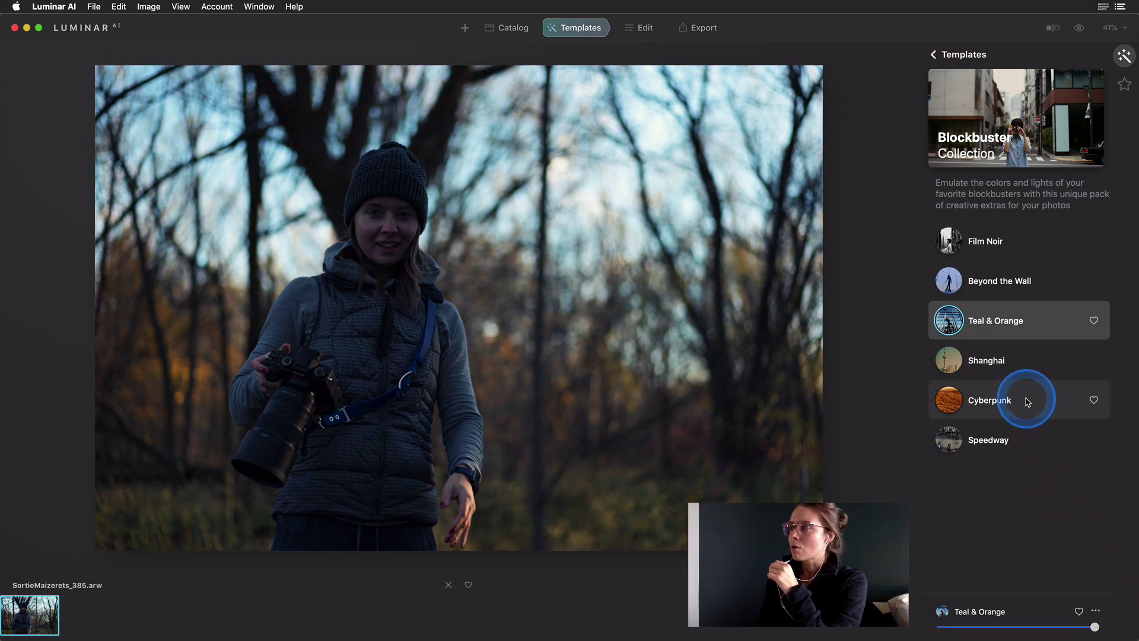
Step: Look over the Essentials editing tools and browse the remaining template categories
left_click(642, 35)
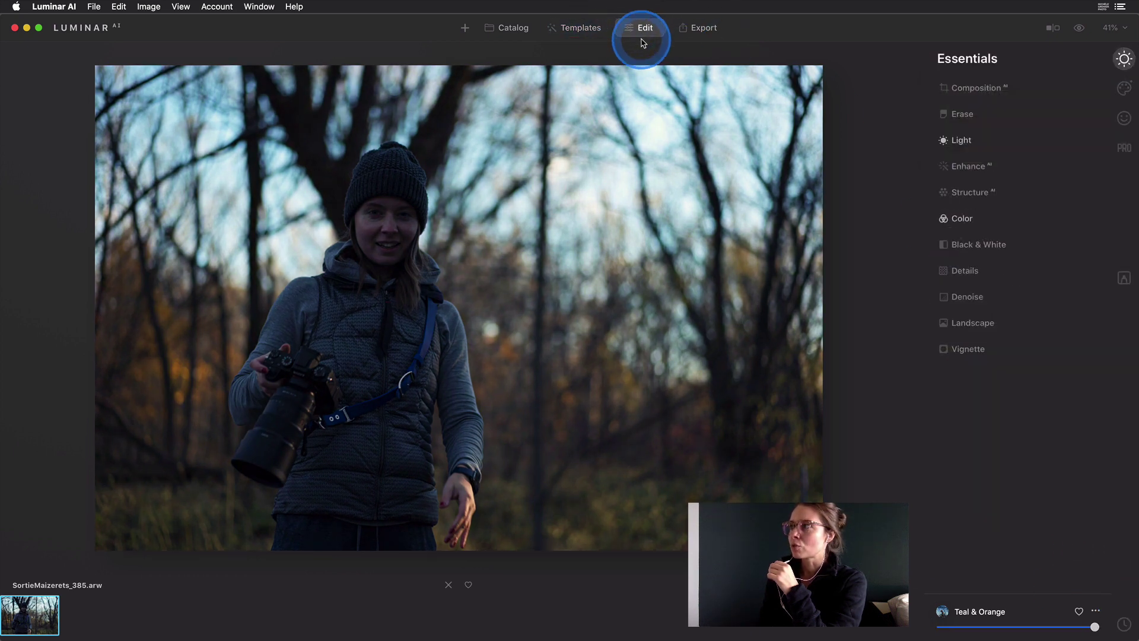
left_click(588, 32)
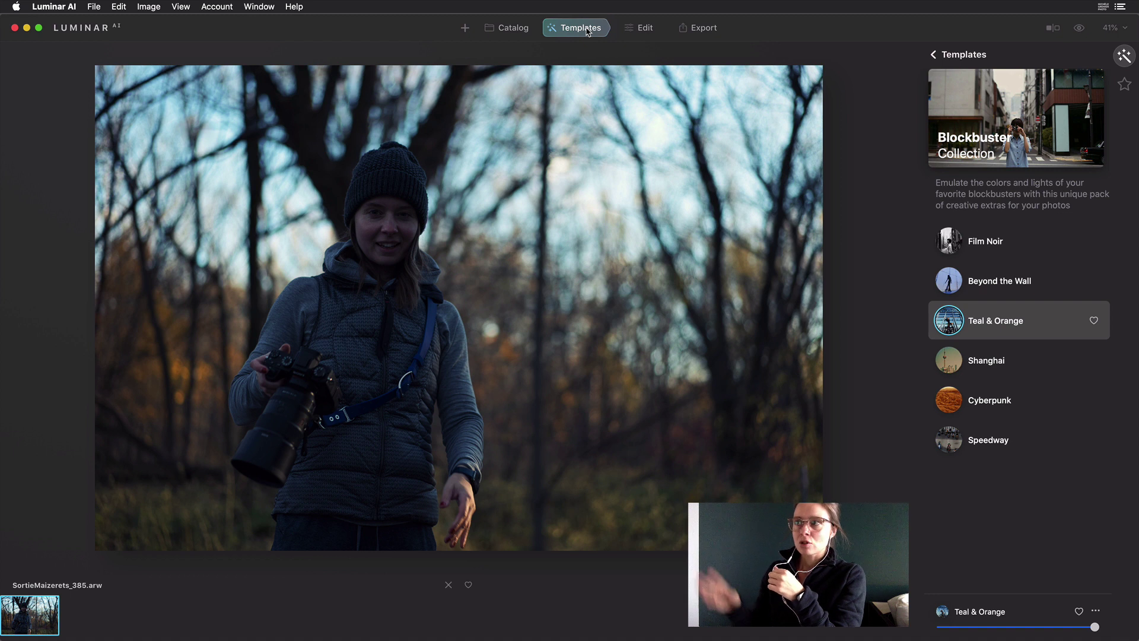
left_click(510, 27)
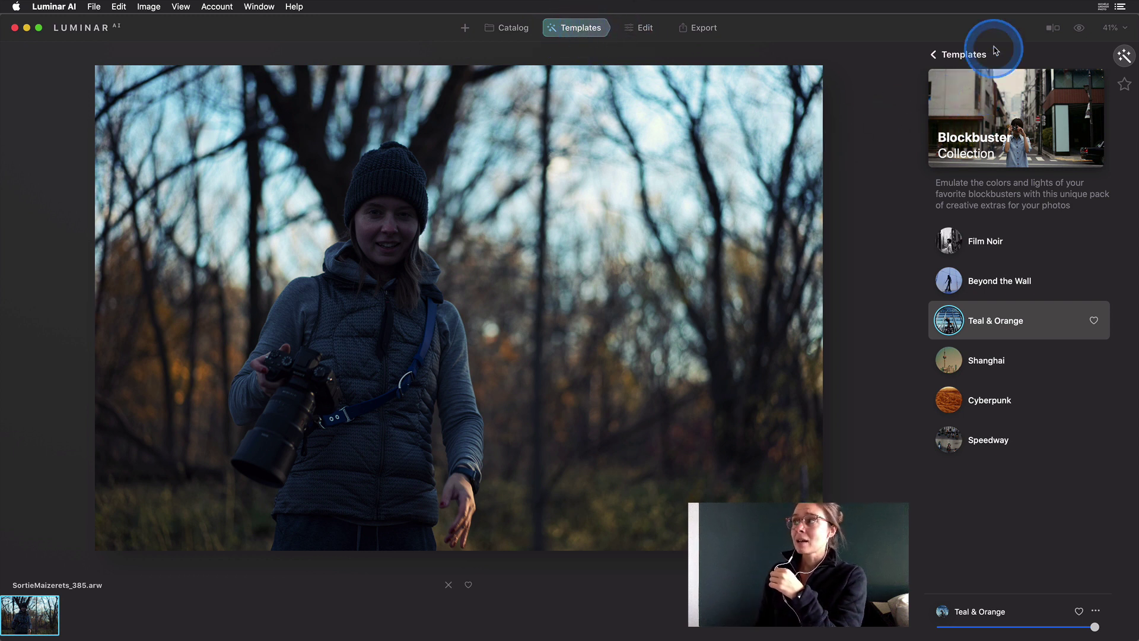
left_click(962, 54)
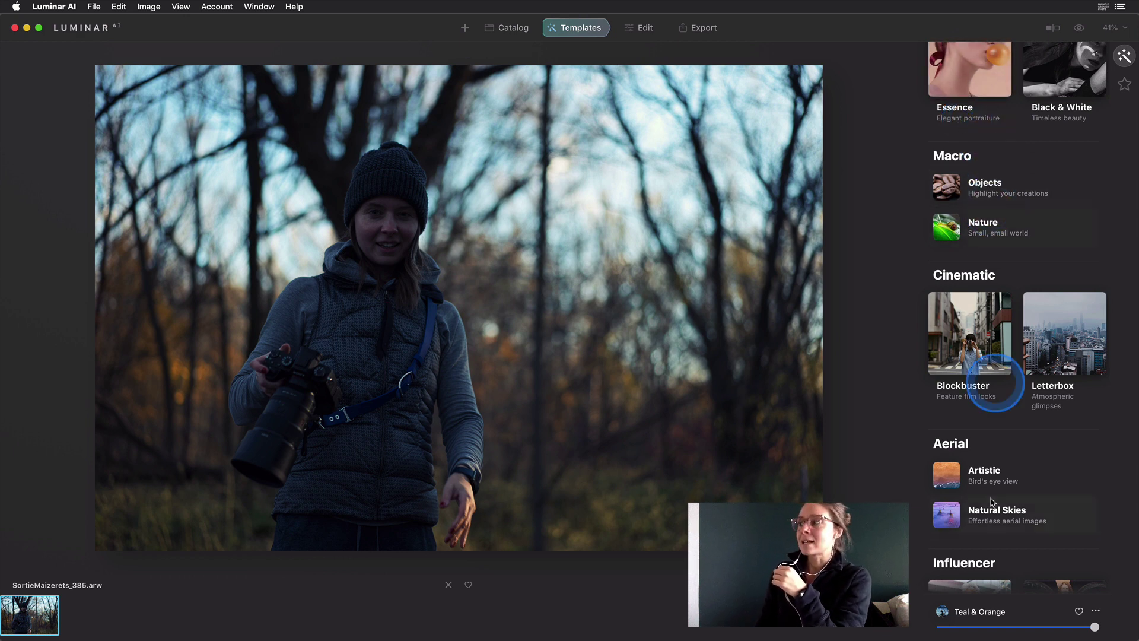
scroll(994, 499, "down", 3)
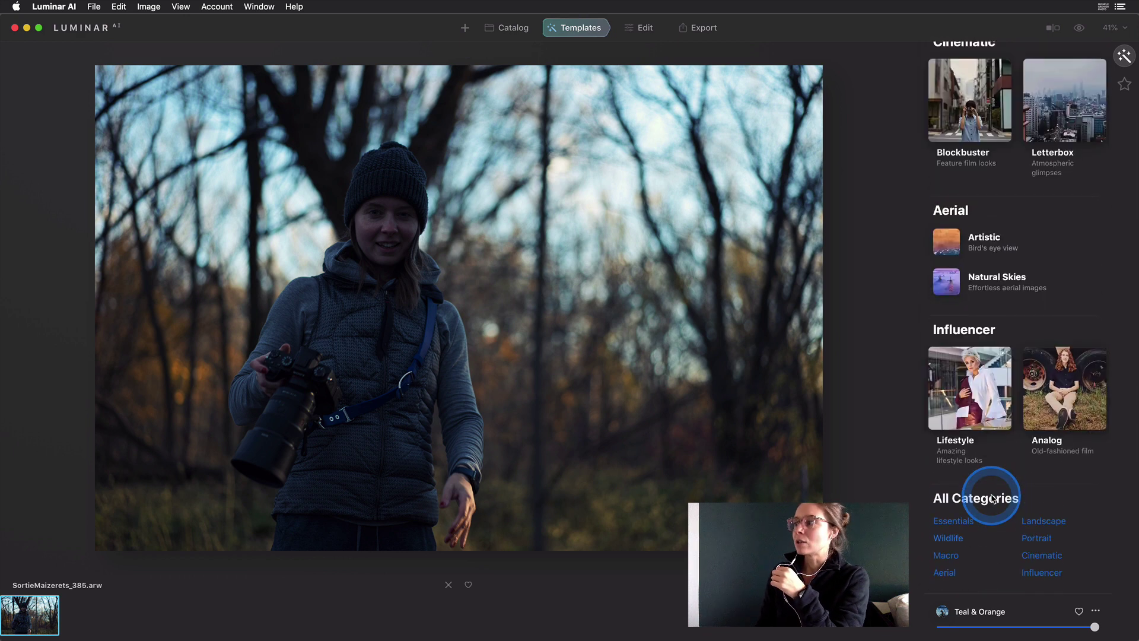
scroll(994, 498, "up", 3)
scroll(994, 498, "up", 7)
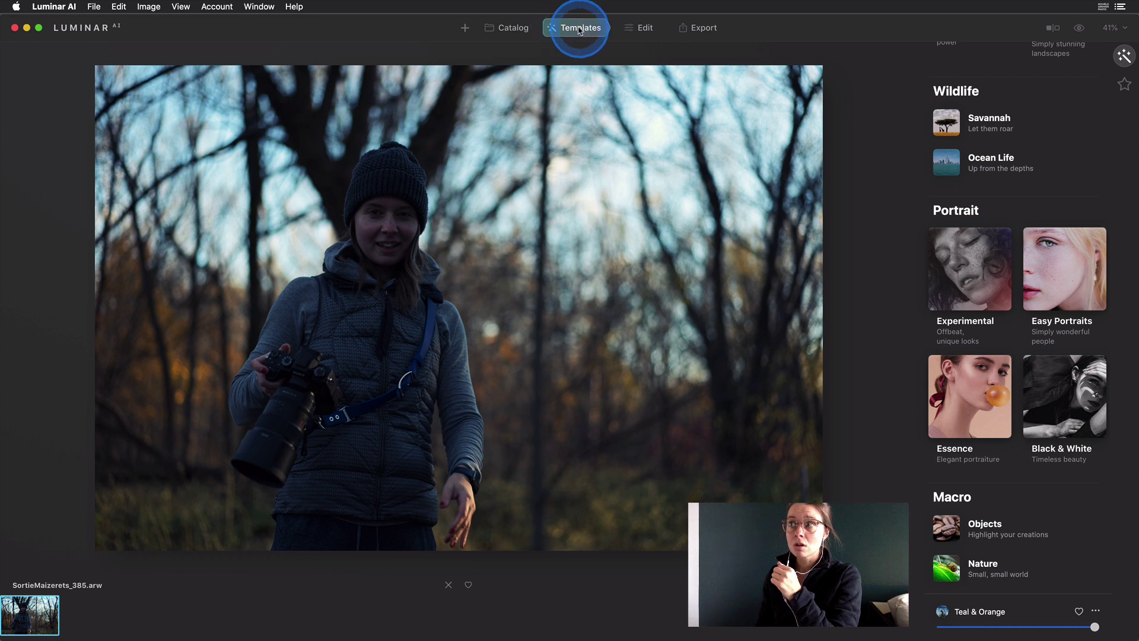
Step: Crop the photo with Composition AI at the original ratio, then reposition the image so the subject sits higher in the frame
left_click(635, 29)
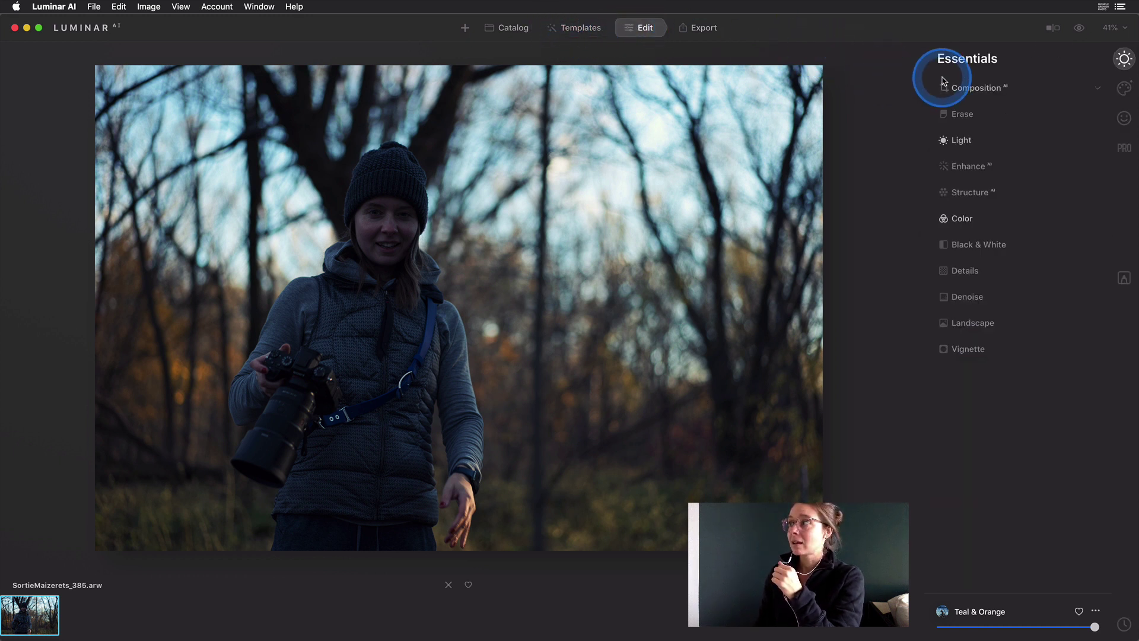
left_click(995, 89)
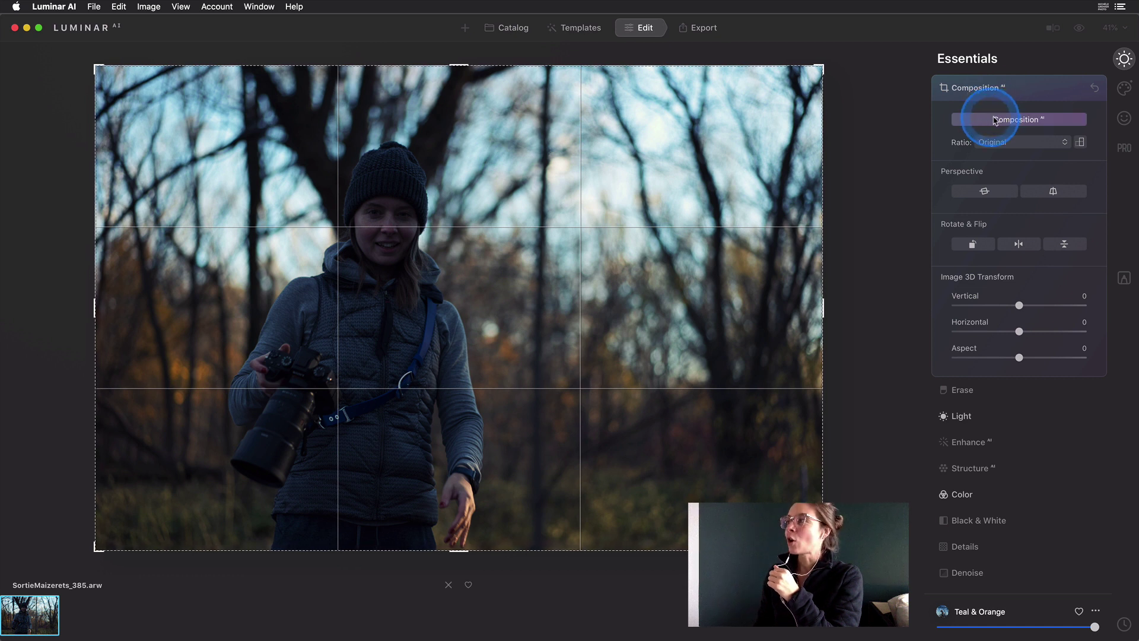
left_click(1040, 119)
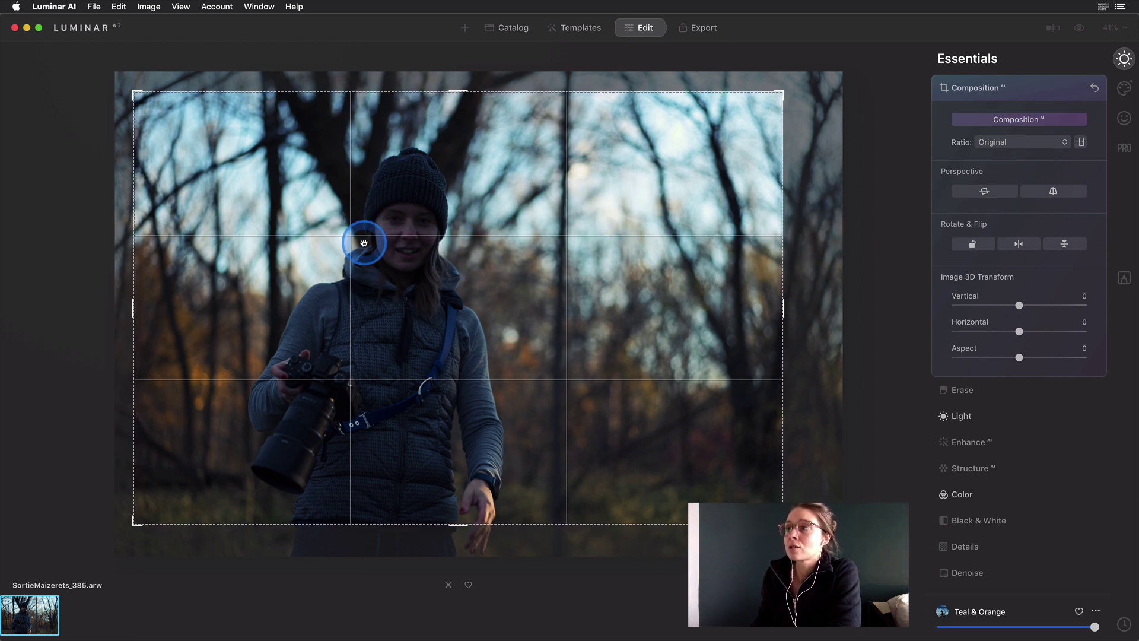
left_click_drag(364, 242, 369, 203)
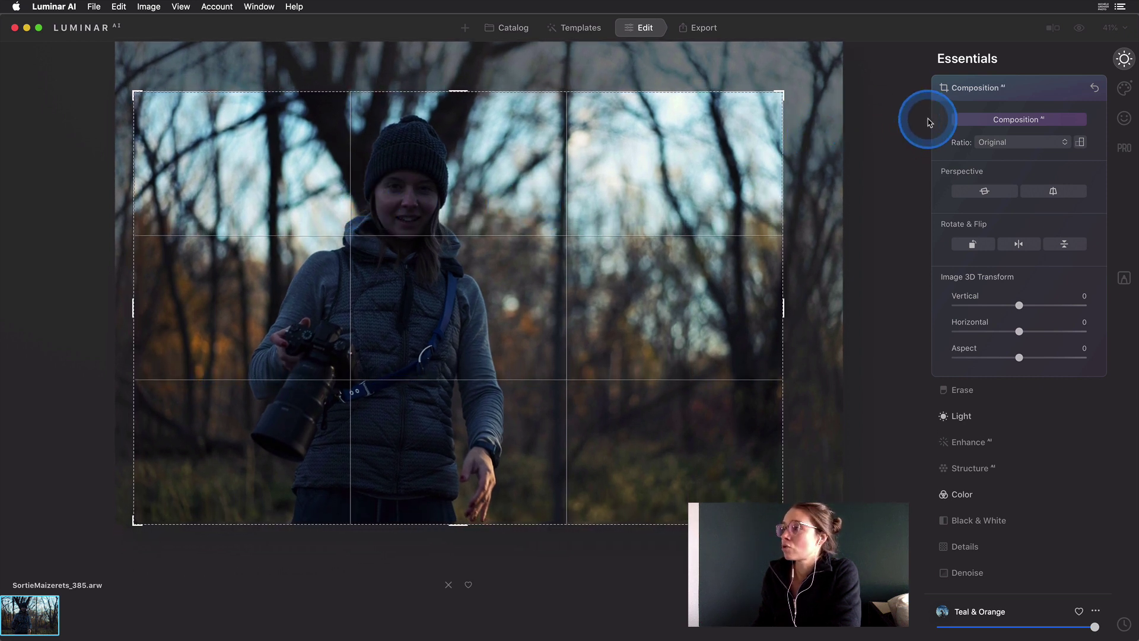
key("Return")
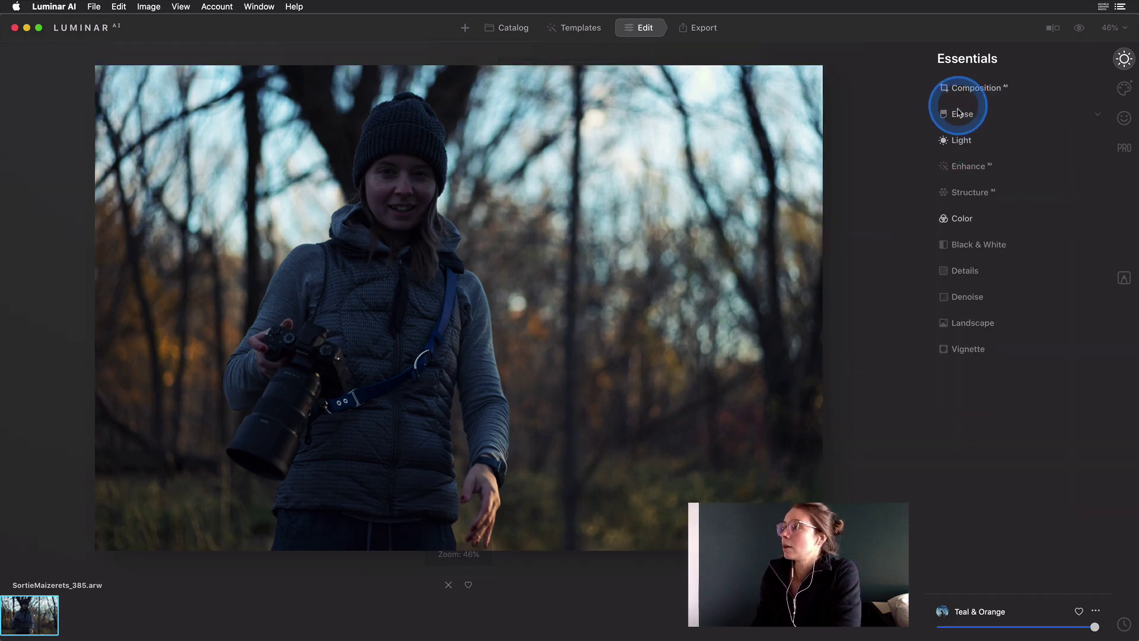
Step: Brighten the photo in the Light tool by setting Exposure to 0.58 and Shadows to 16
left_click(961, 142)
left_click(1020, 279)
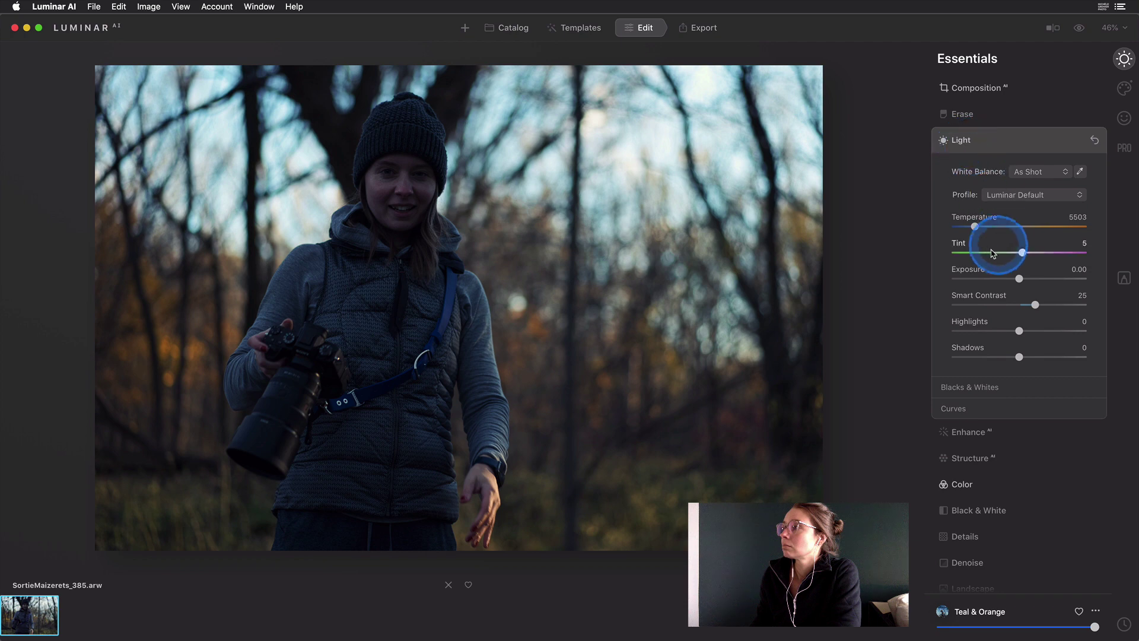
left_click_drag(1021, 278, 1030, 280)
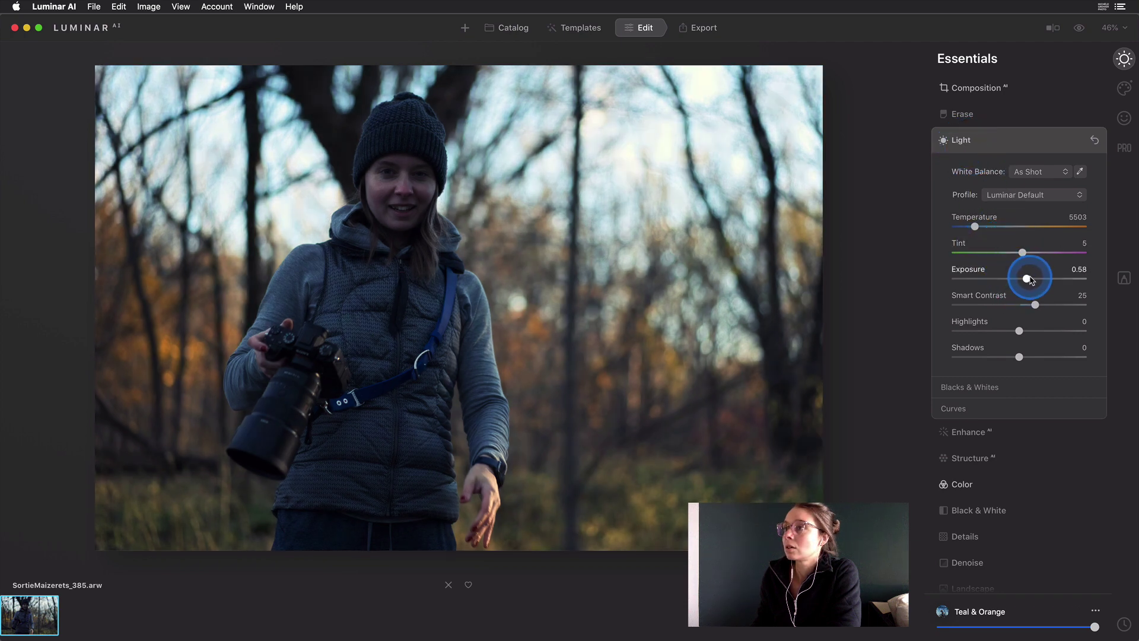
left_click_drag(1020, 355, 1030, 356)
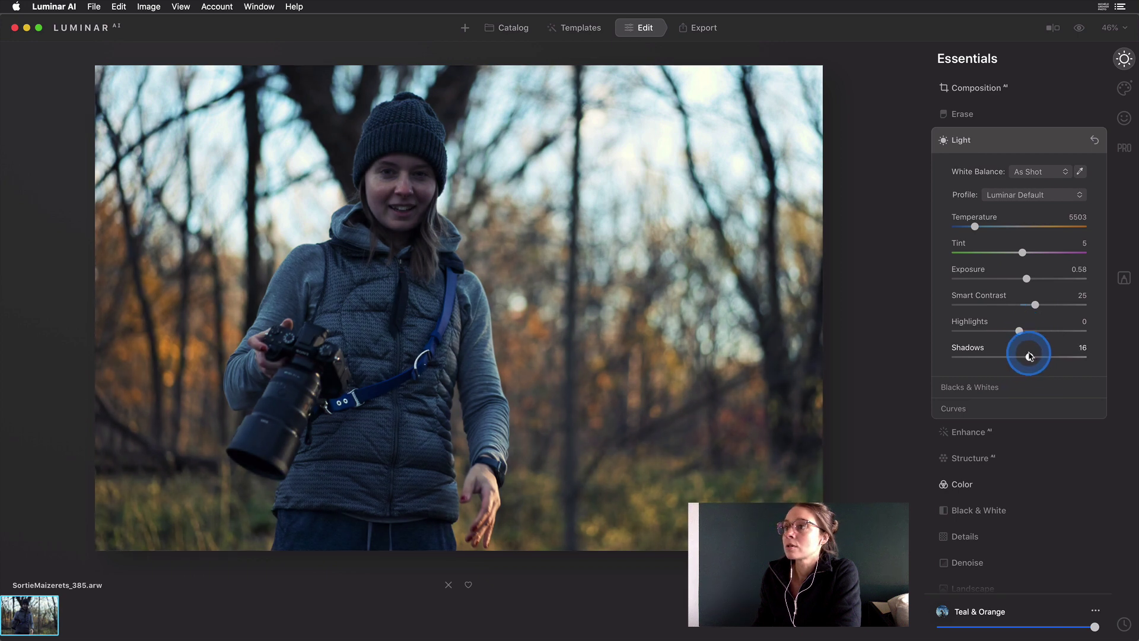
left_click(1009, 144)
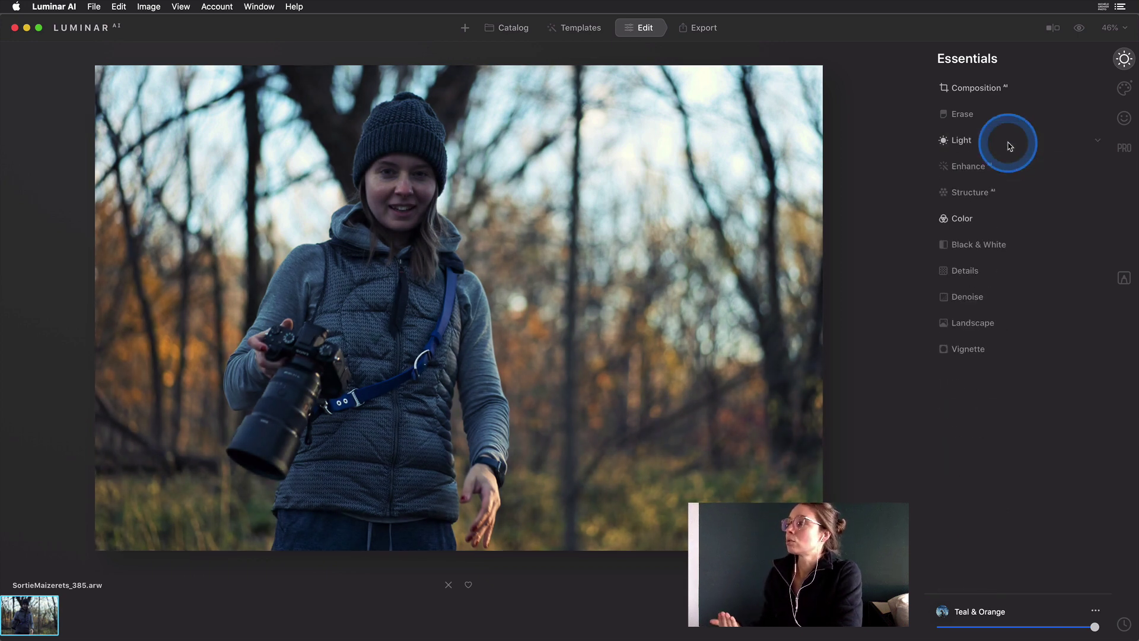
left_click(1123, 62)
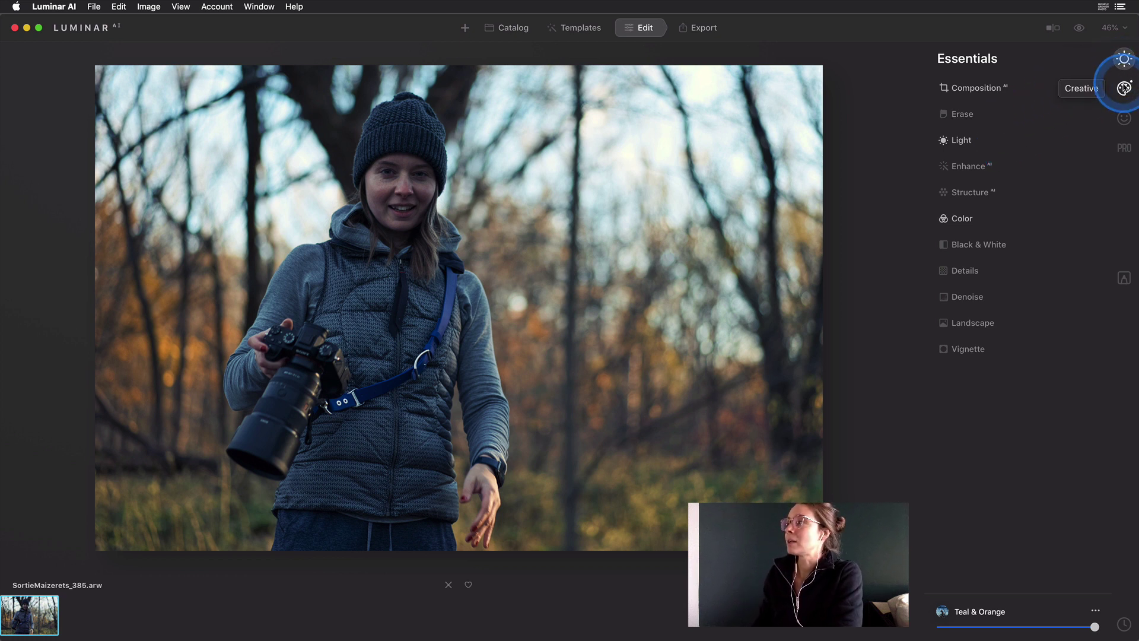
left_click(1123, 122)
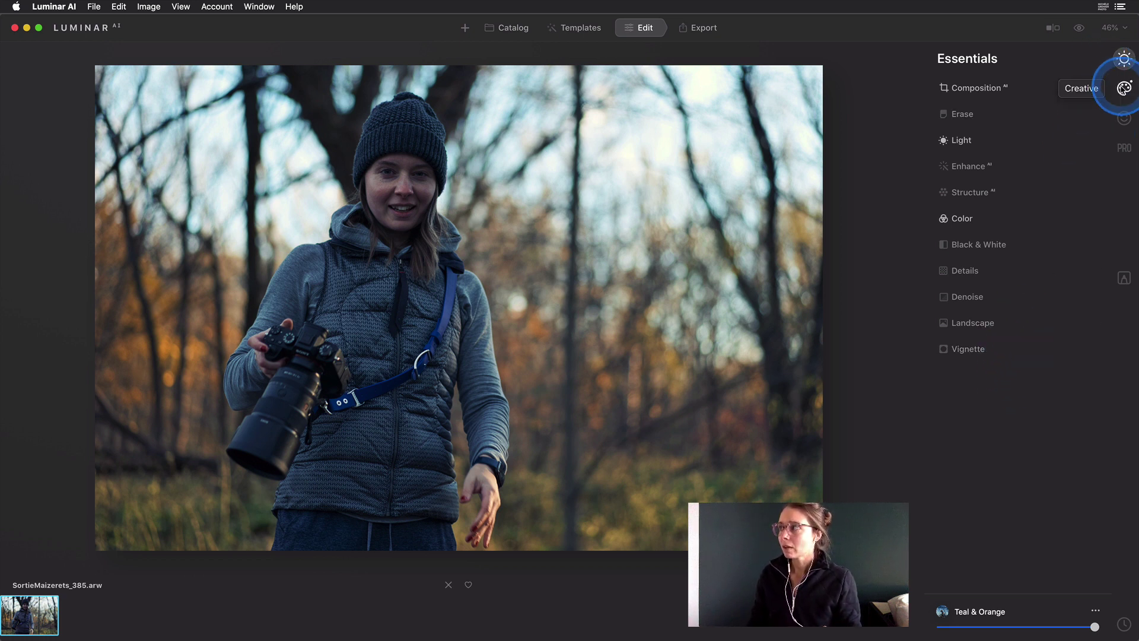
left_click(1123, 88)
left_click(1124, 117)
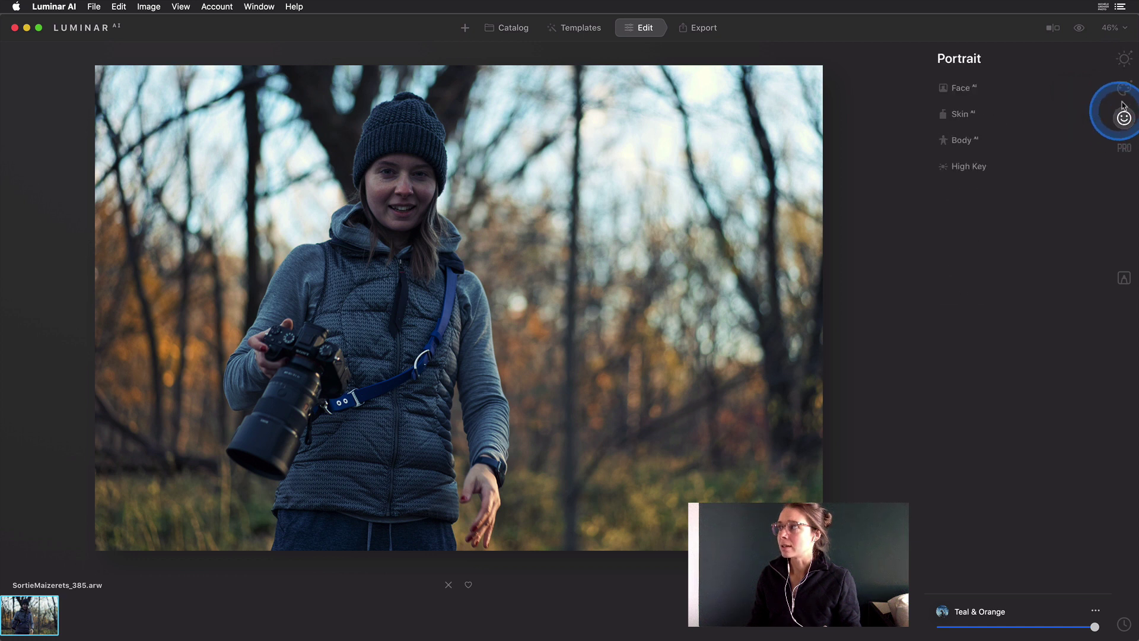
Step: Add a Mist effect with the Atmosphere AI tool, set its amount to 32 and toggle the effect's visibility
left_click(1122, 98)
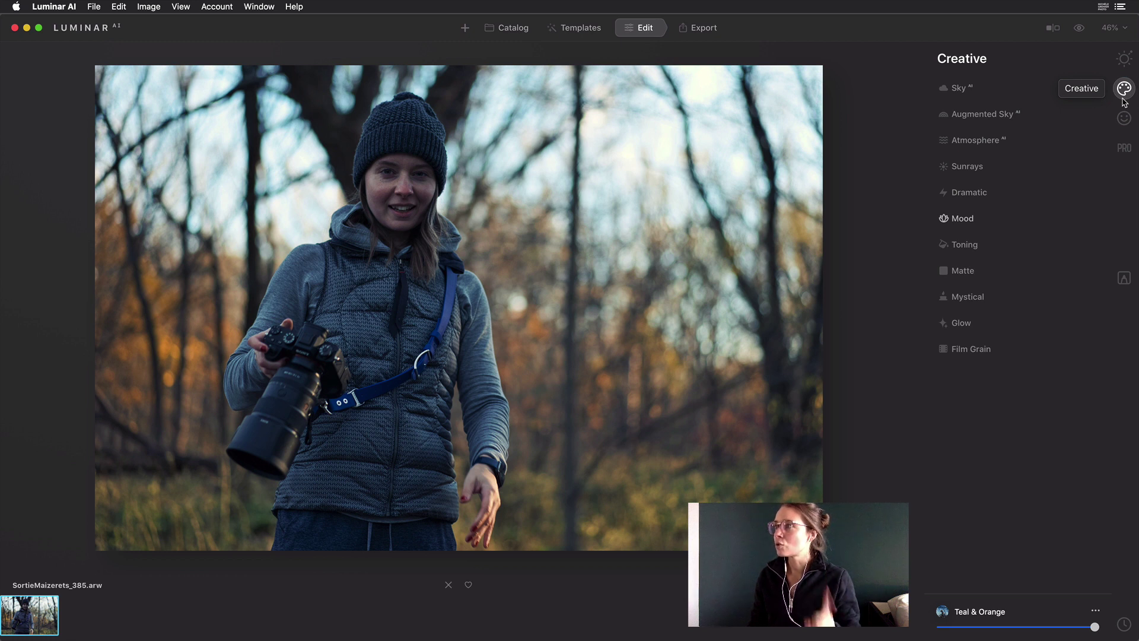
left_click(988, 142)
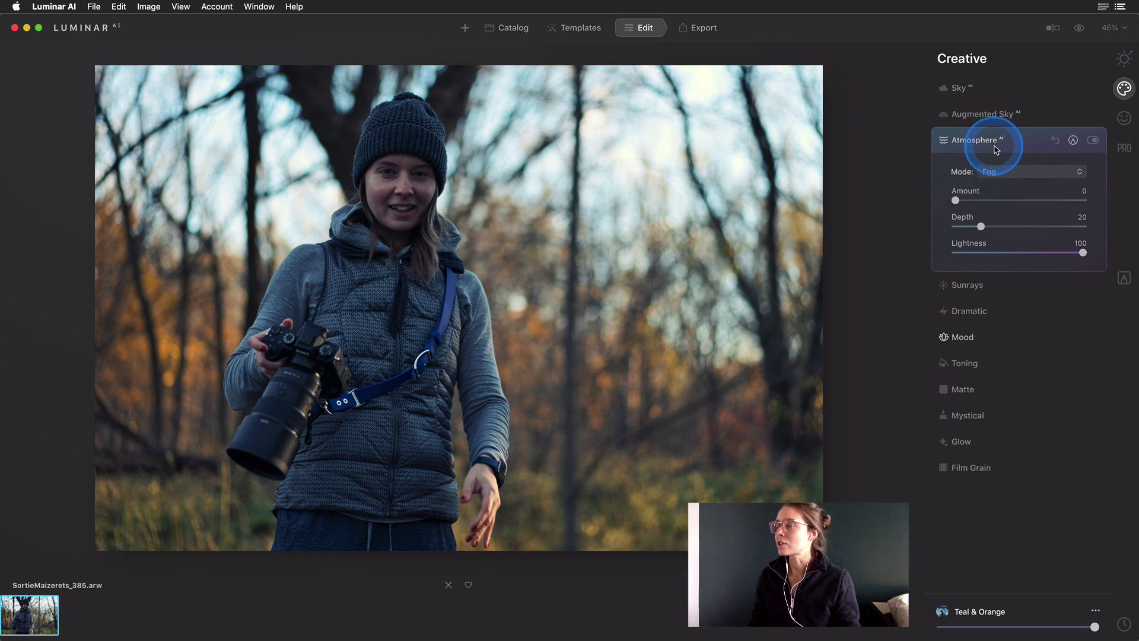
left_click(1038, 172)
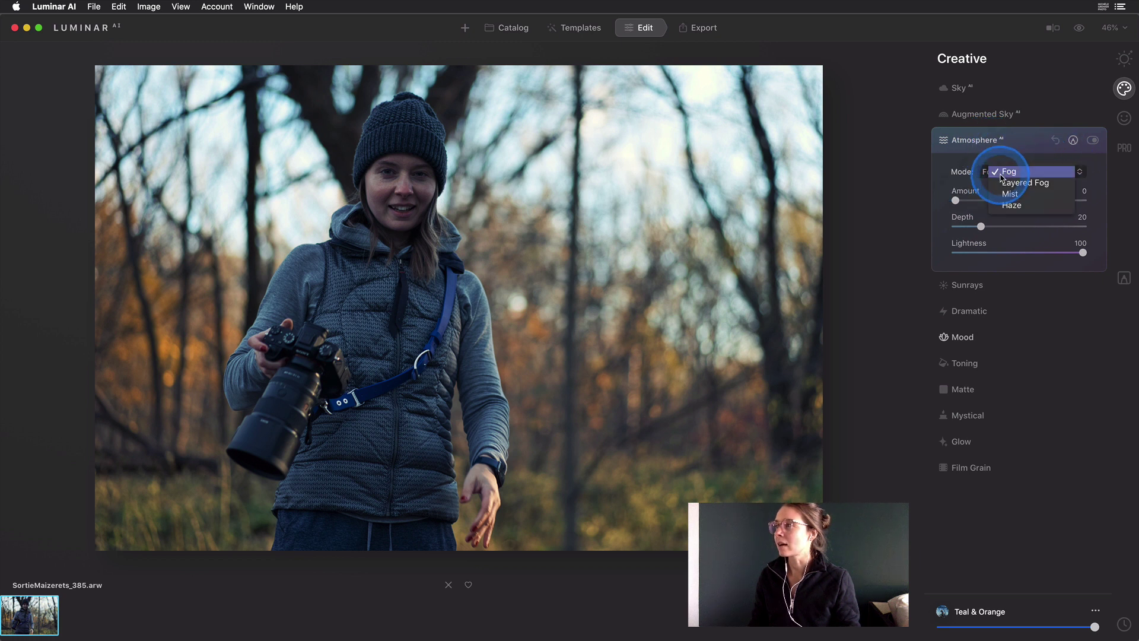
left_click(1008, 193)
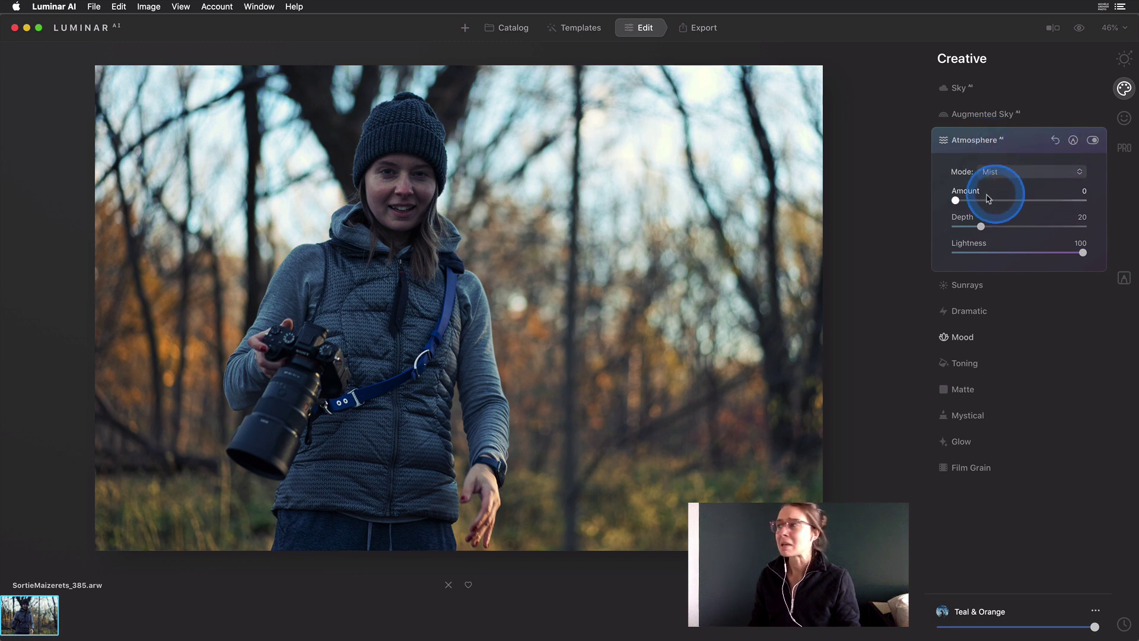
left_click_drag(957, 200, 860, 191)
left_click_drag(956, 202, 1083, 189)
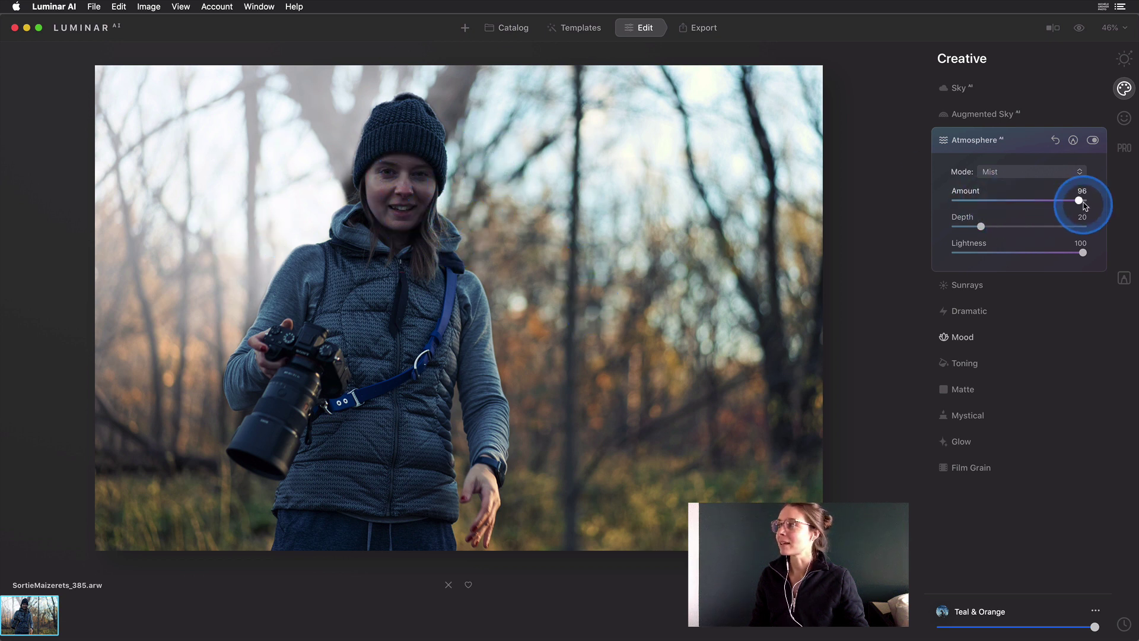
left_click_drag(1079, 200, 998, 202)
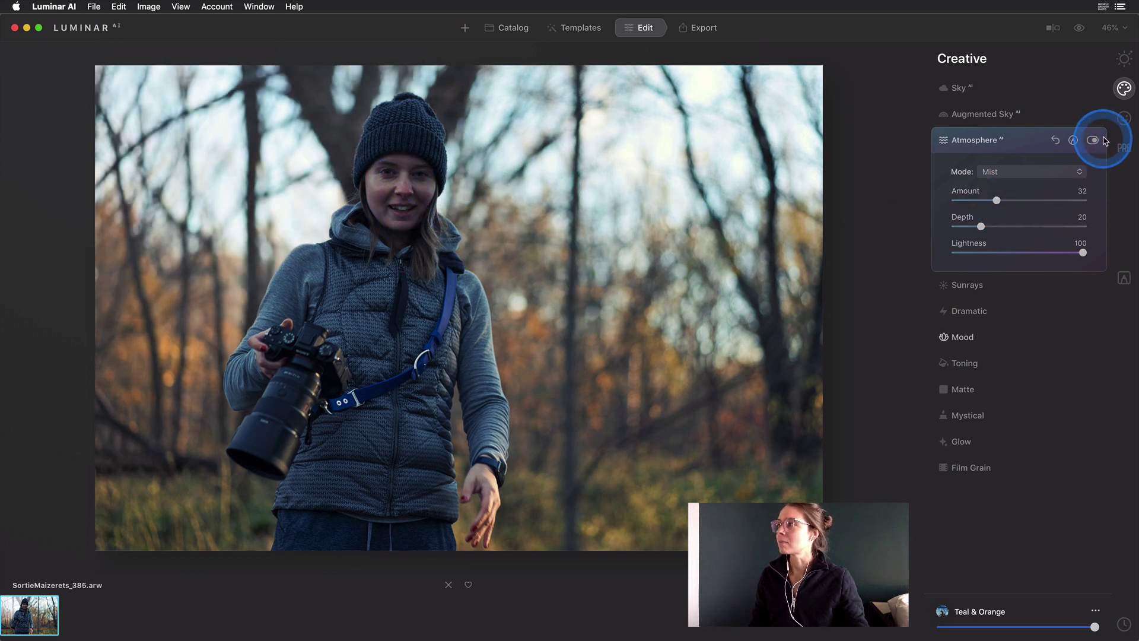
left_click(1092, 140)
left_click(1035, 140)
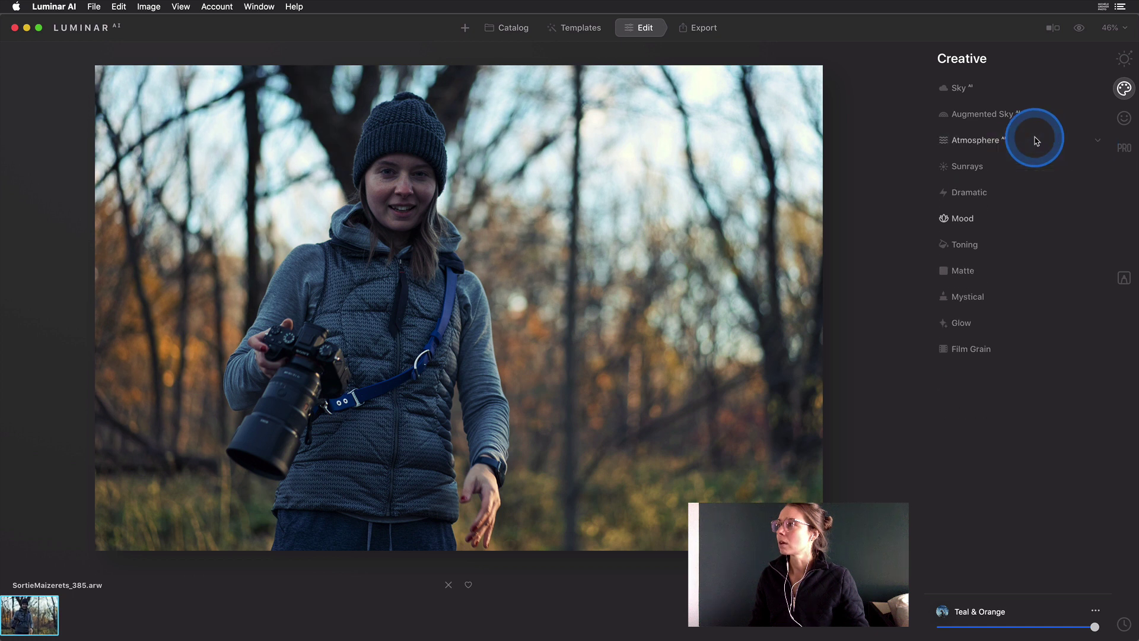
Step: Set Face Light to 42 in the Face AI portrait tool and compare the photo with and without the effect
left_click(1123, 121)
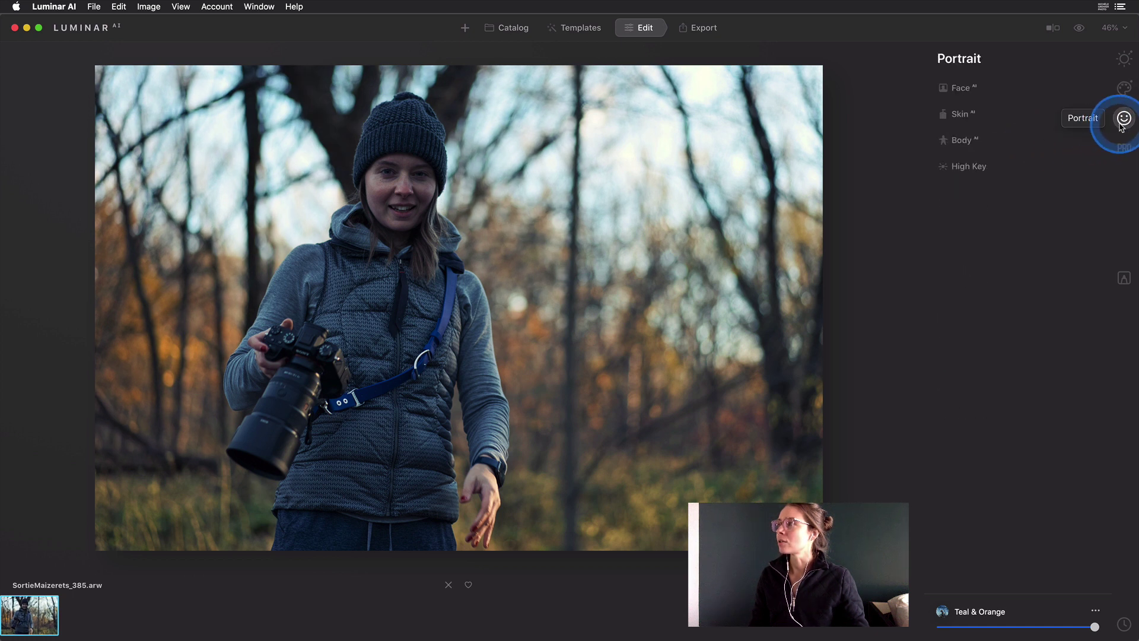
left_click(977, 89)
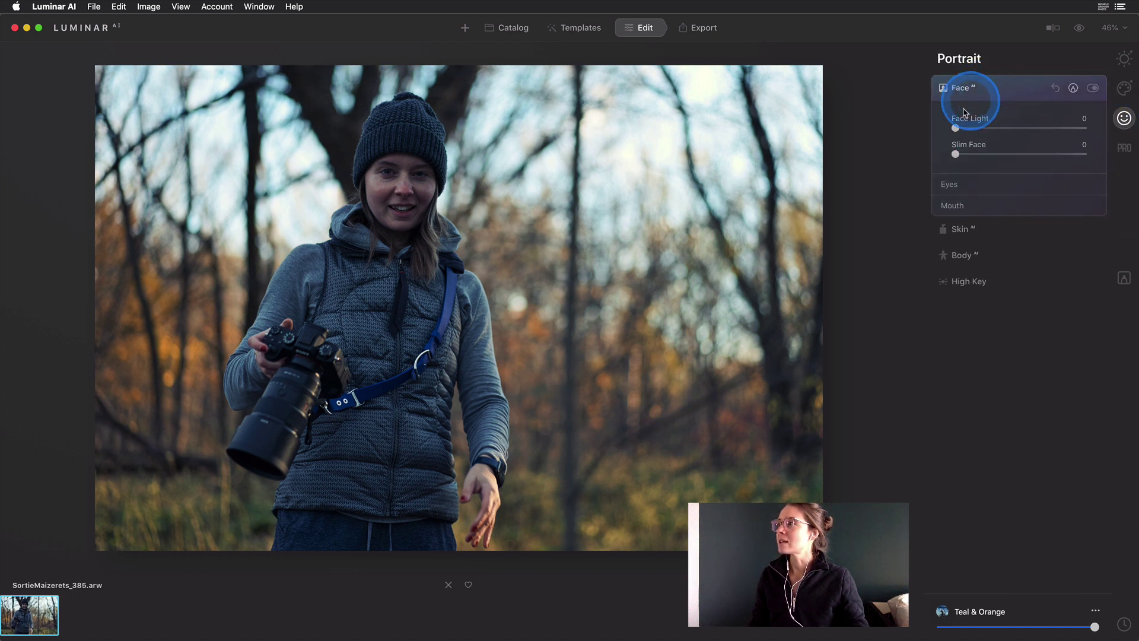
left_click(957, 127)
left_click_drag(958, 128, 1013, 128)
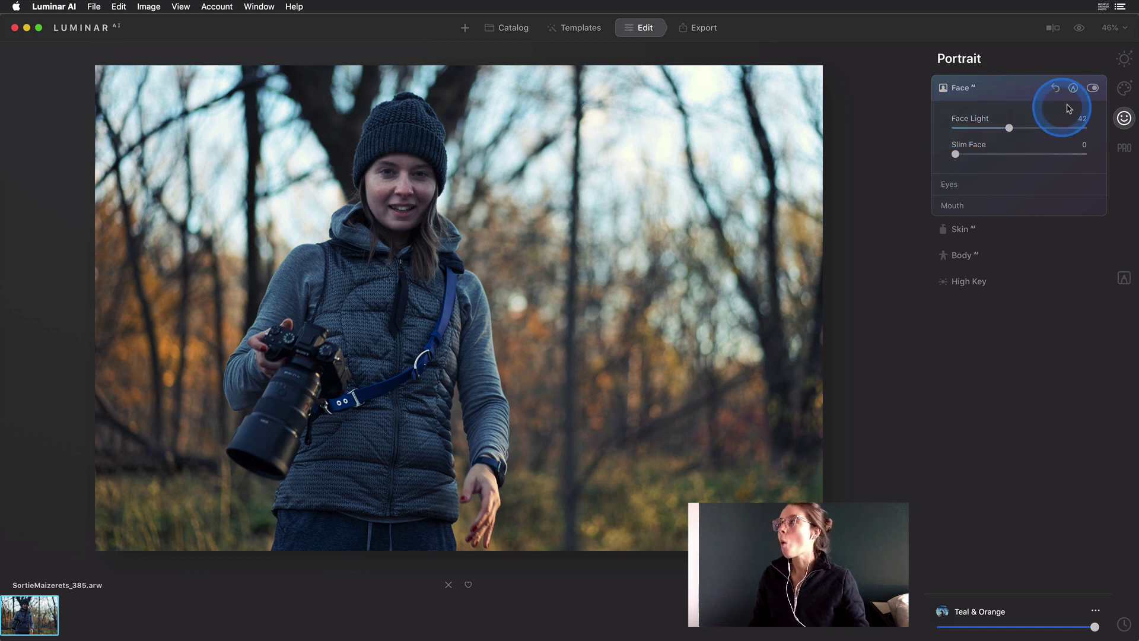
left_click(1093, 89)
left_click(1093, 89)
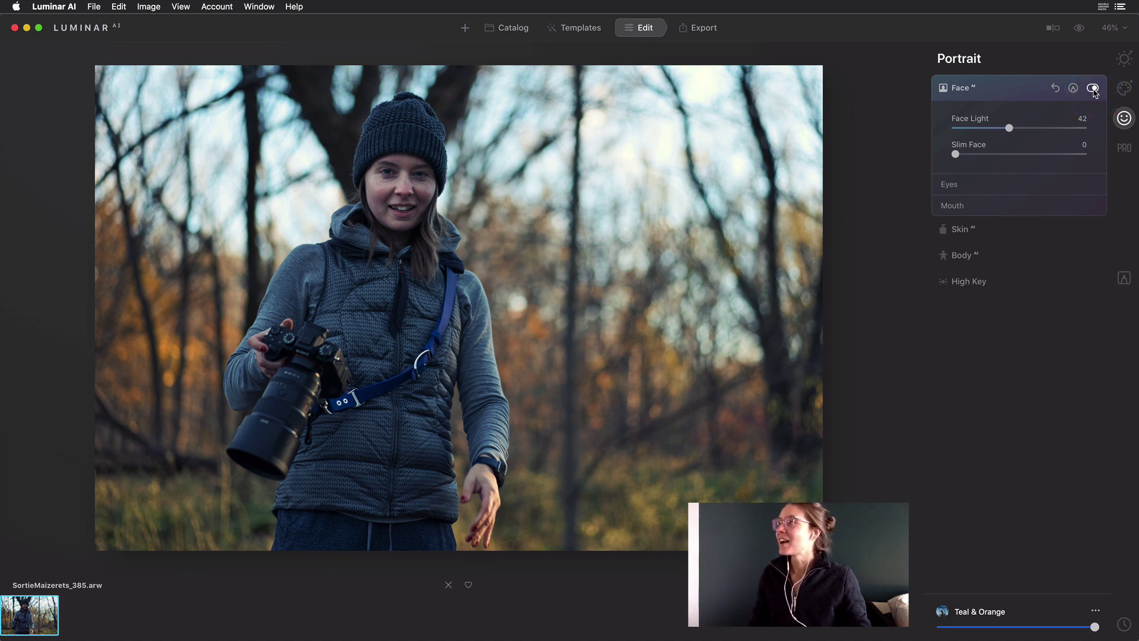
left_click(1093, 89)
left_click(1094, 89)
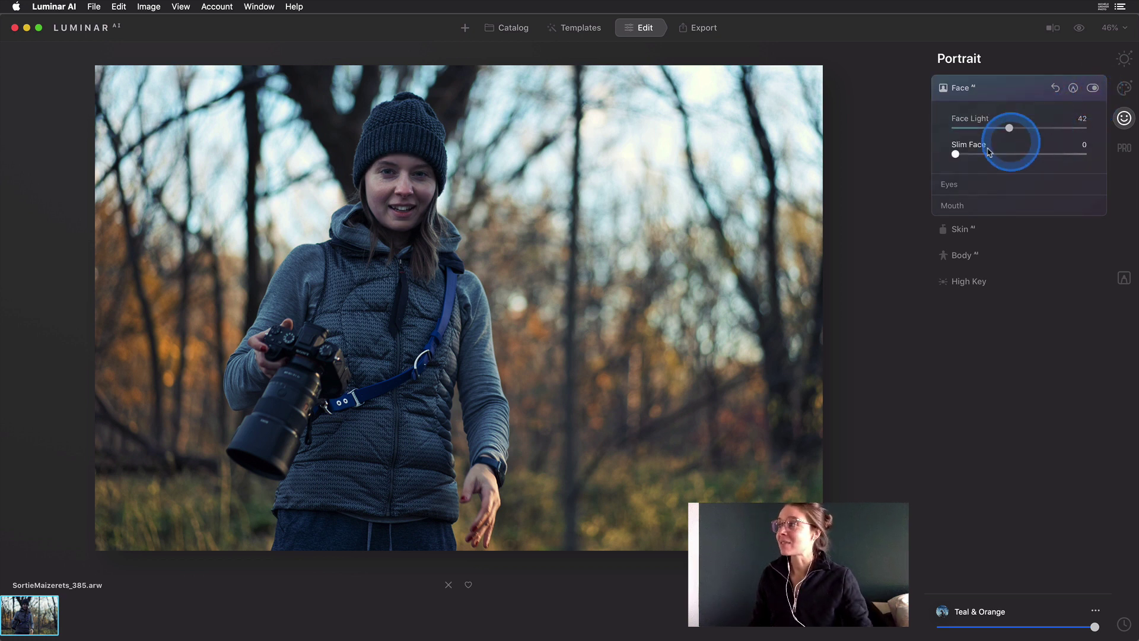
Step: Smooth the subject's skin with Skin AI at an amount of 31 and inspect the face at 100% zoom
left_click(1009, 90)
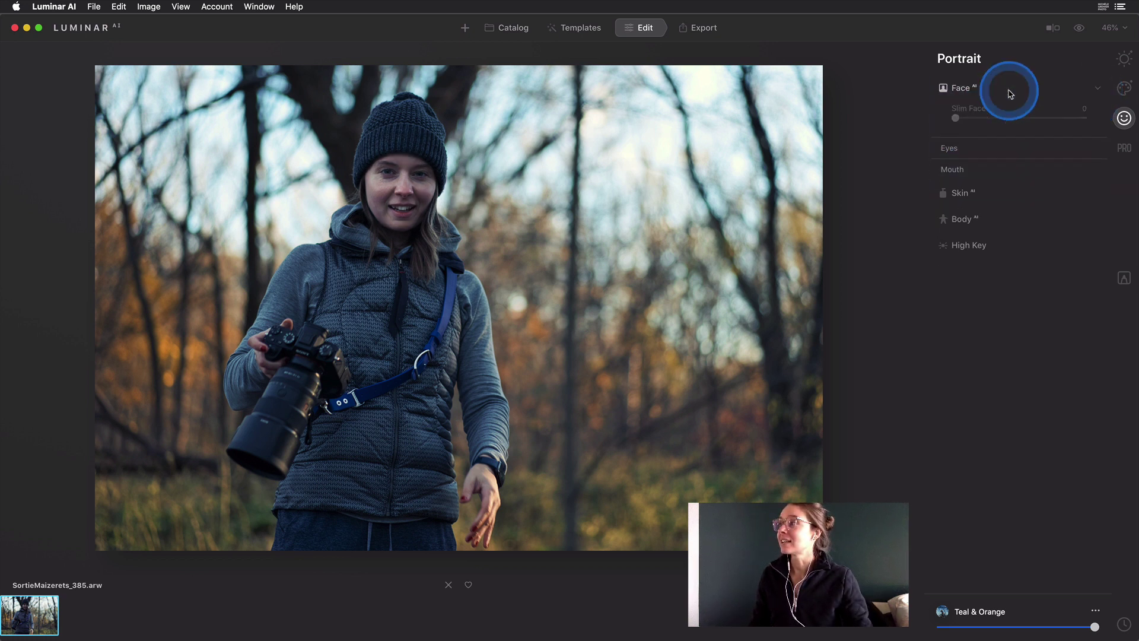
left_click(990, 115)
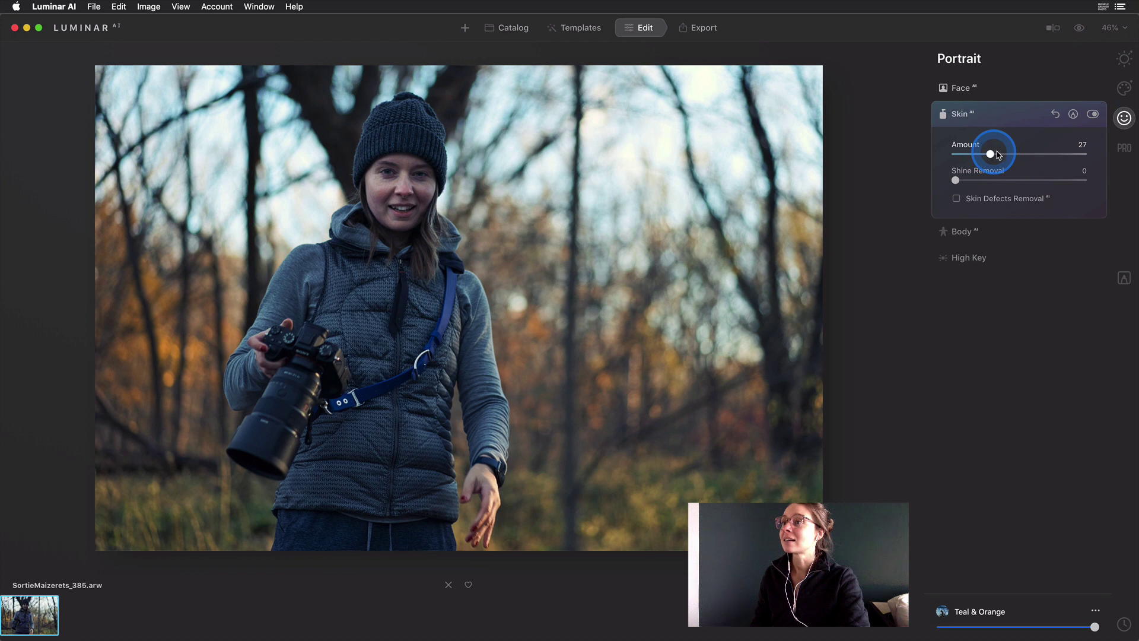
mouse_move(998, 153)
left_mouse_down()
mouse_move(943, 152)
mouse_move(1003, 149)
left_mouse_up()
left_click(395, 178)
left_click_drag(387, 203, 394, 311)
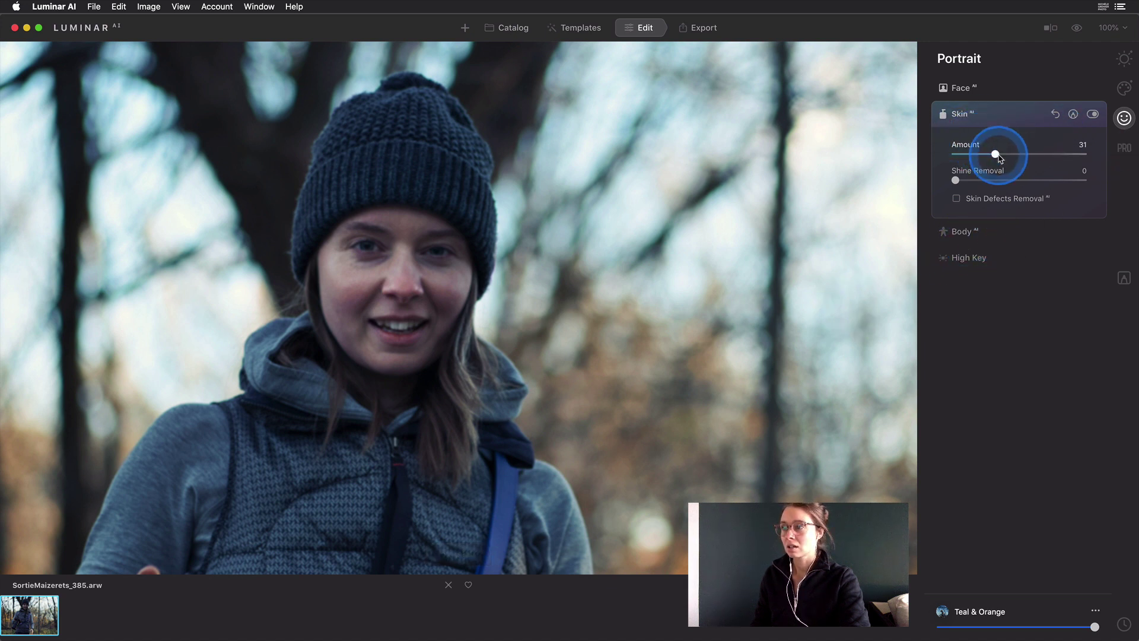
left_click(997, 156)
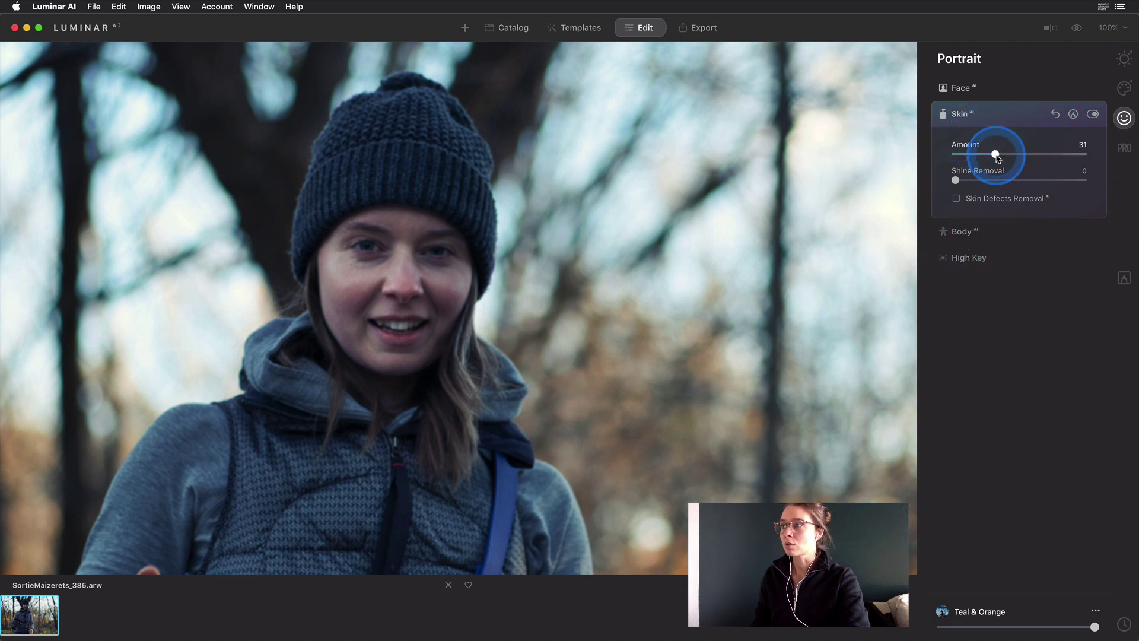
left_click(998, 156)
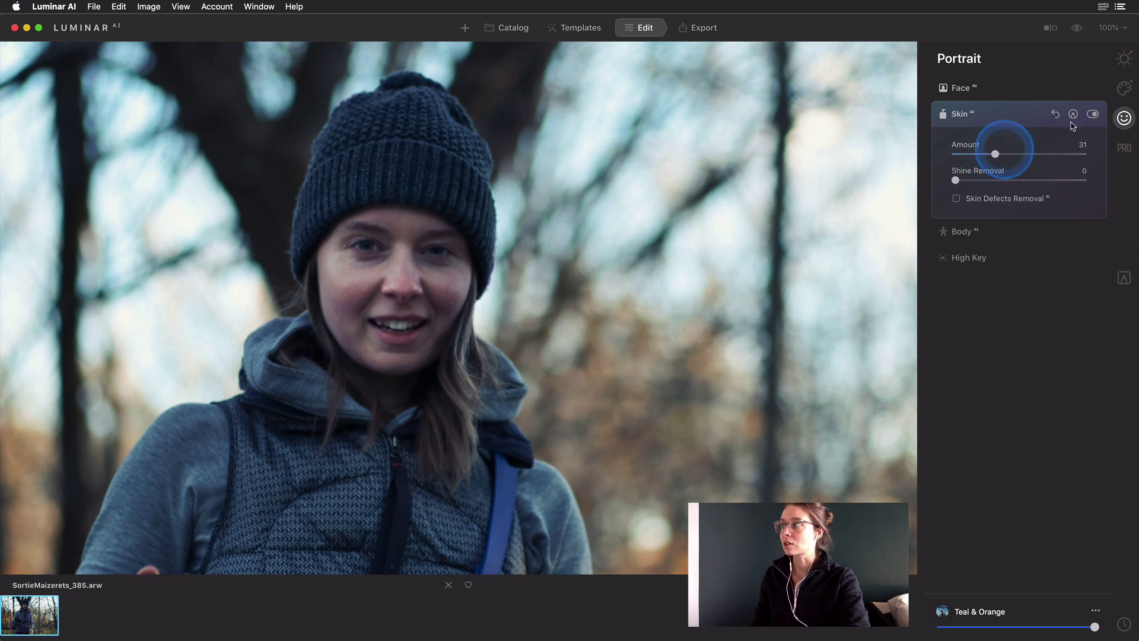
Step: Compare the face with and without the Skin AI effect, leaving the effect enabled, and close the tool
left_click(1100, 116)
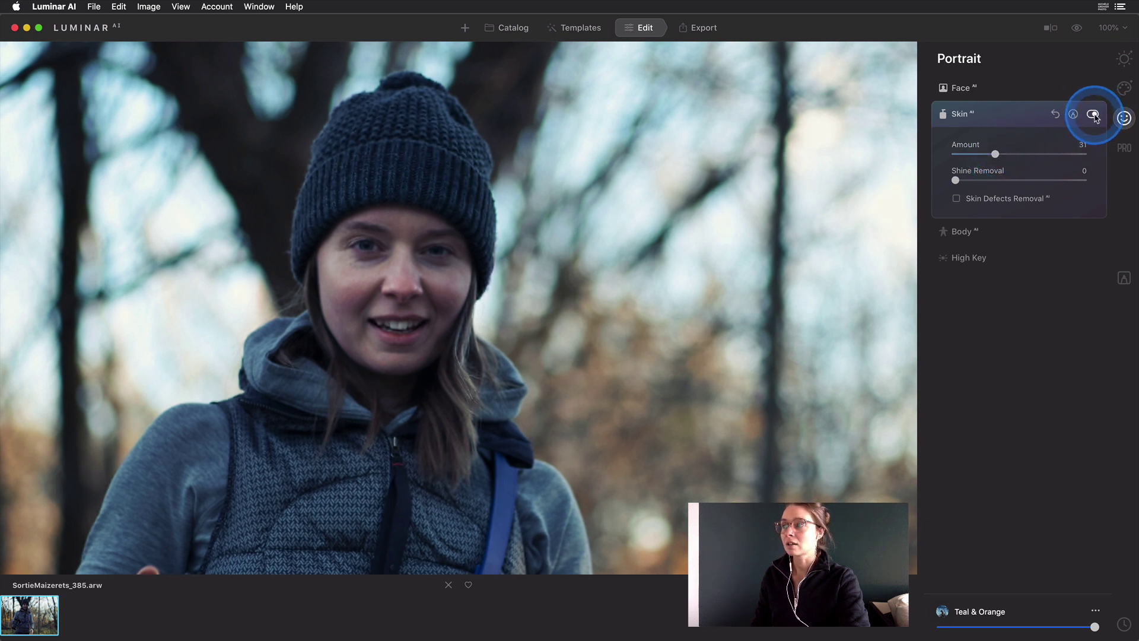
left_click(1095, 115)
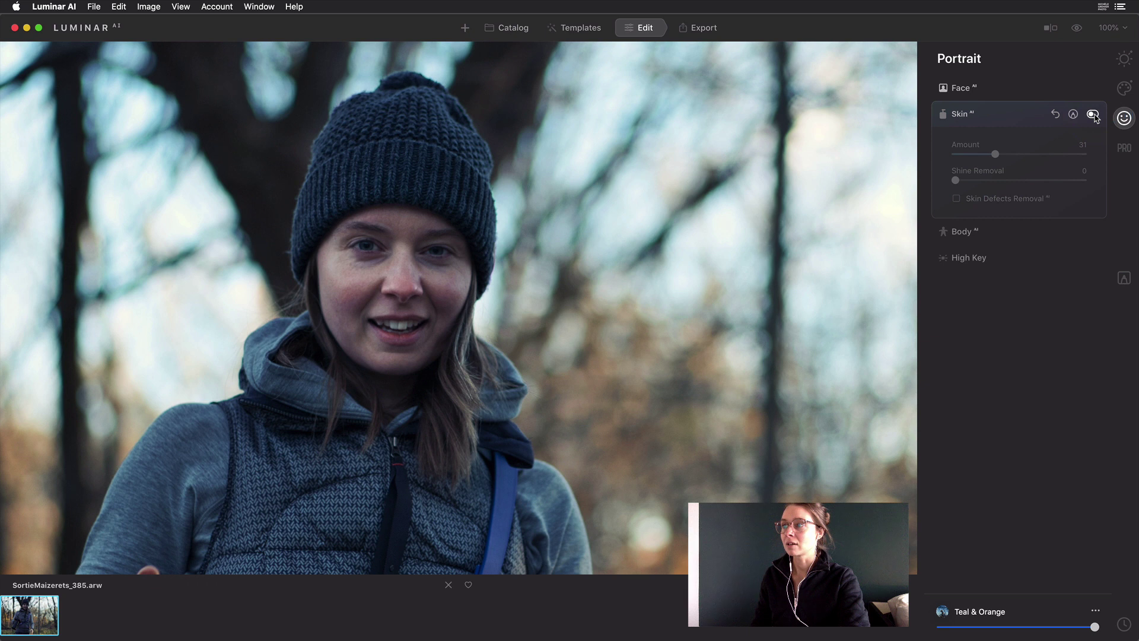
left_click(1095, 116)
left_click(1095, 116)
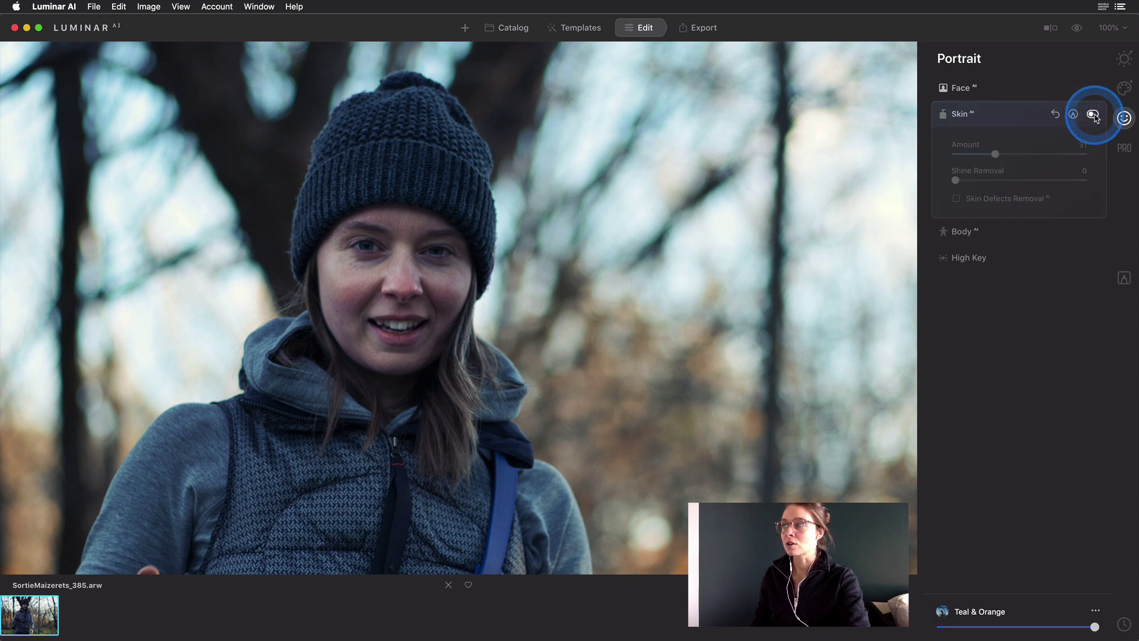
left_click(1095, 116)
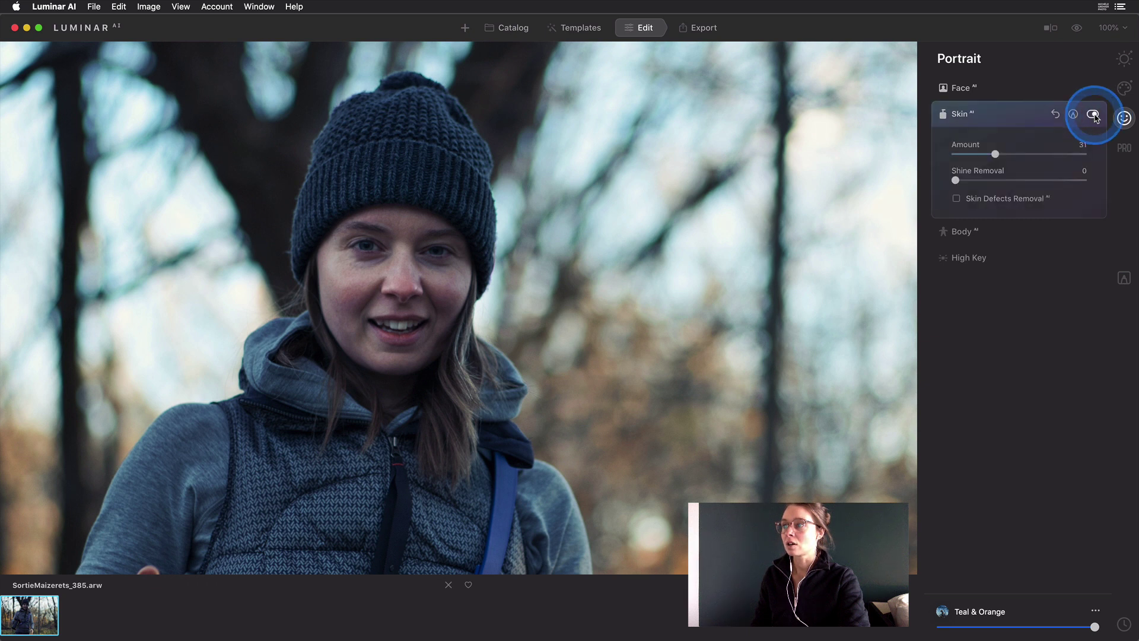
left_click(1022, 119)
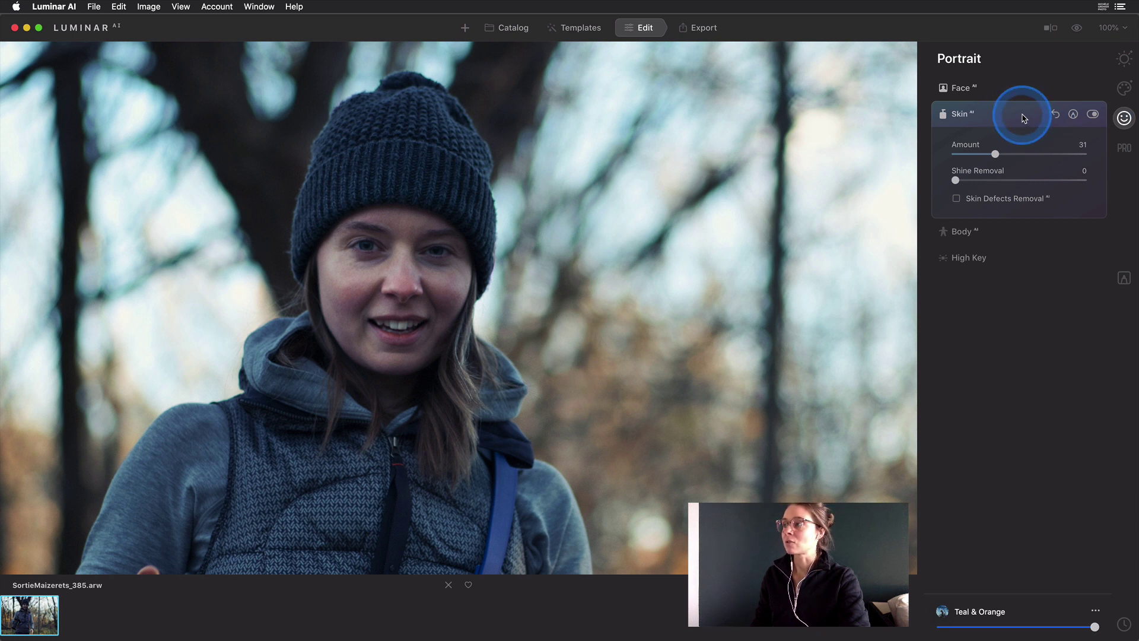
left_click(1023, 118)
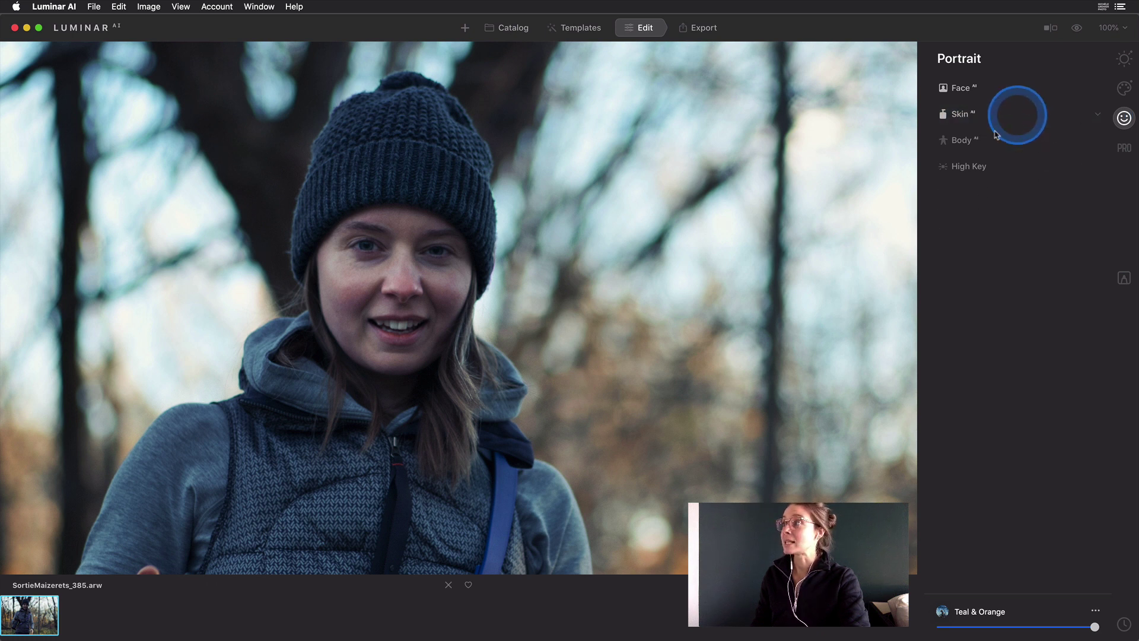
Step: Try reshaping the full figure with Body AI by setting Body to 46 and then to -52
left_click(988, 149)
left_click(620, 248)
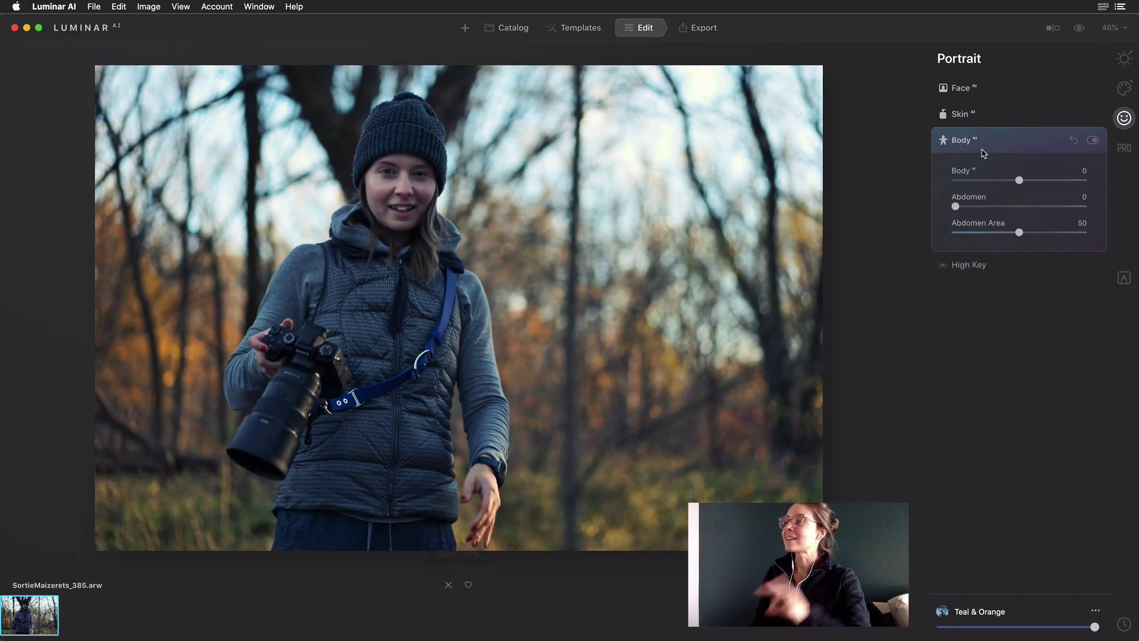
left_click_drag(1020, 180, 1052, 182)
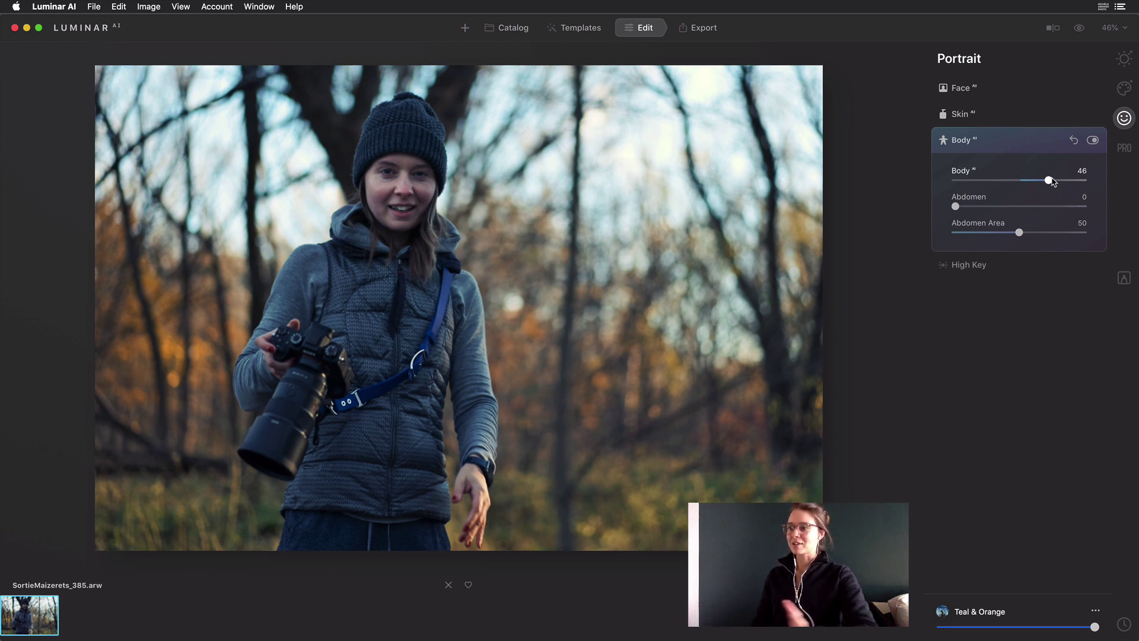
left_click(1049, 181)
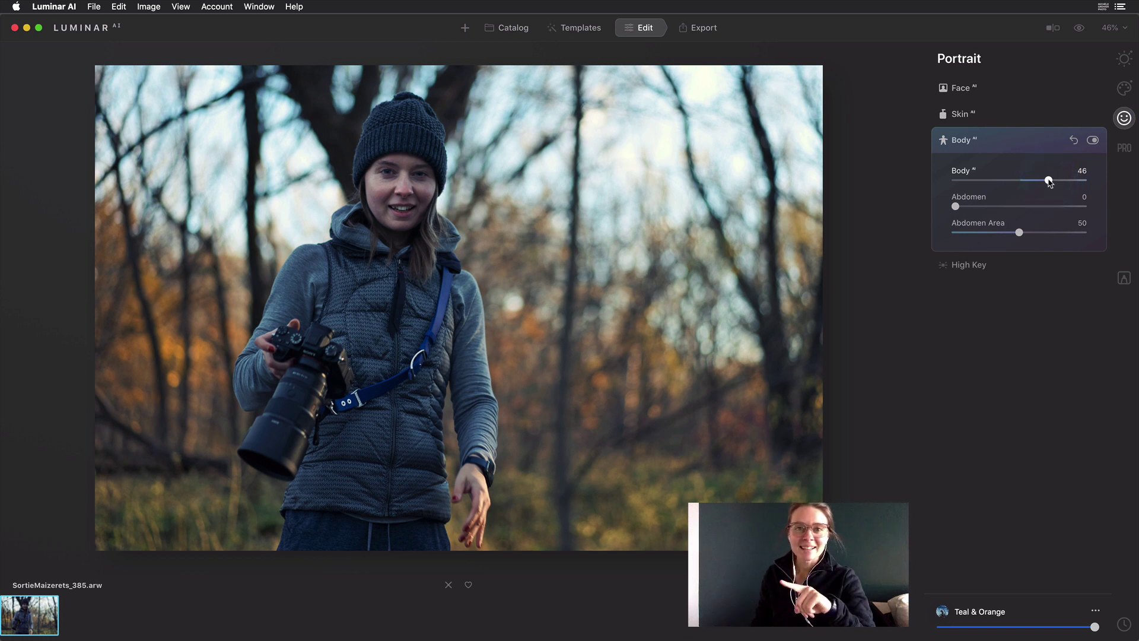
left_click_drag(1049, 181, 987, 186)
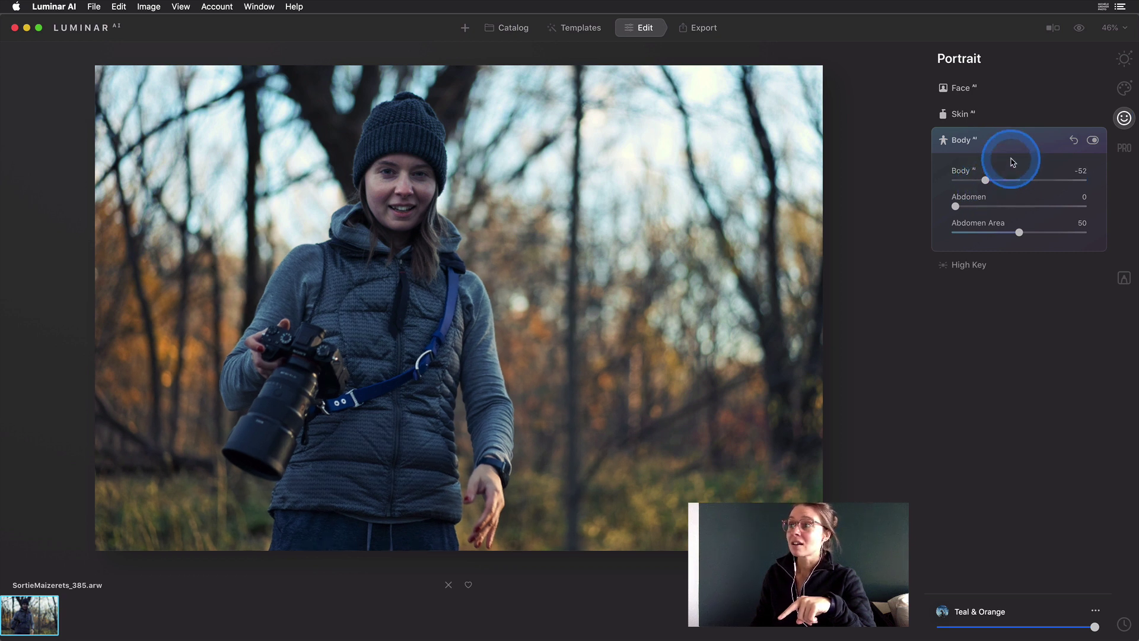
Step: Toggle the Body AI effect repeatedly to compare the figure with and without the reshaping
left_click(1095, 141)
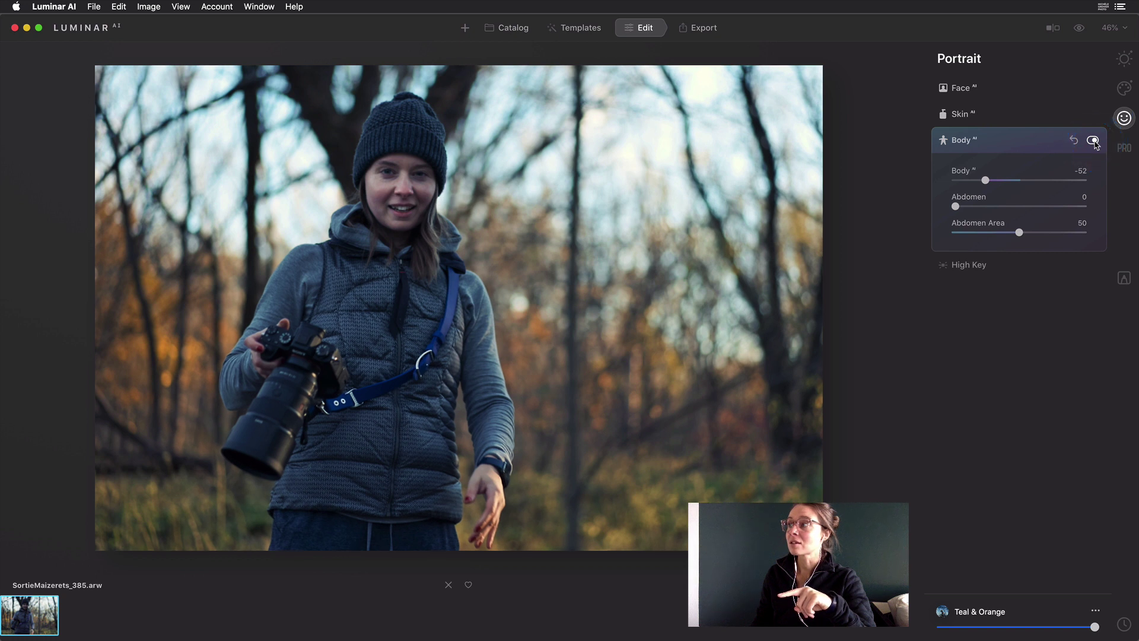
left_click(1094, 141)
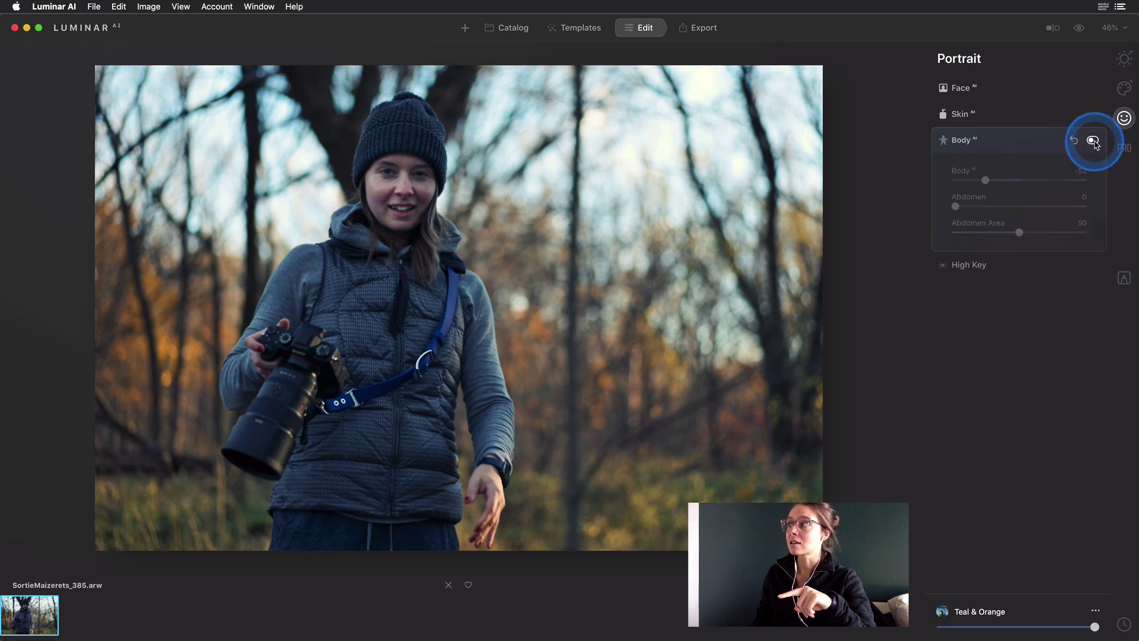
left_click(1095, 141)
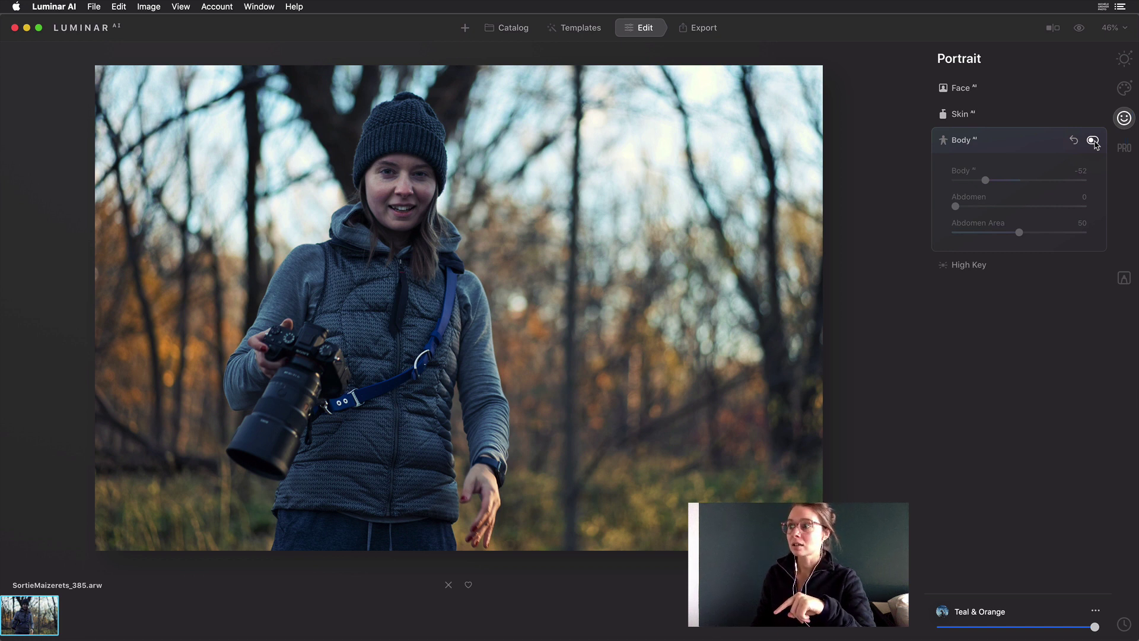
left_click(1094, 141)
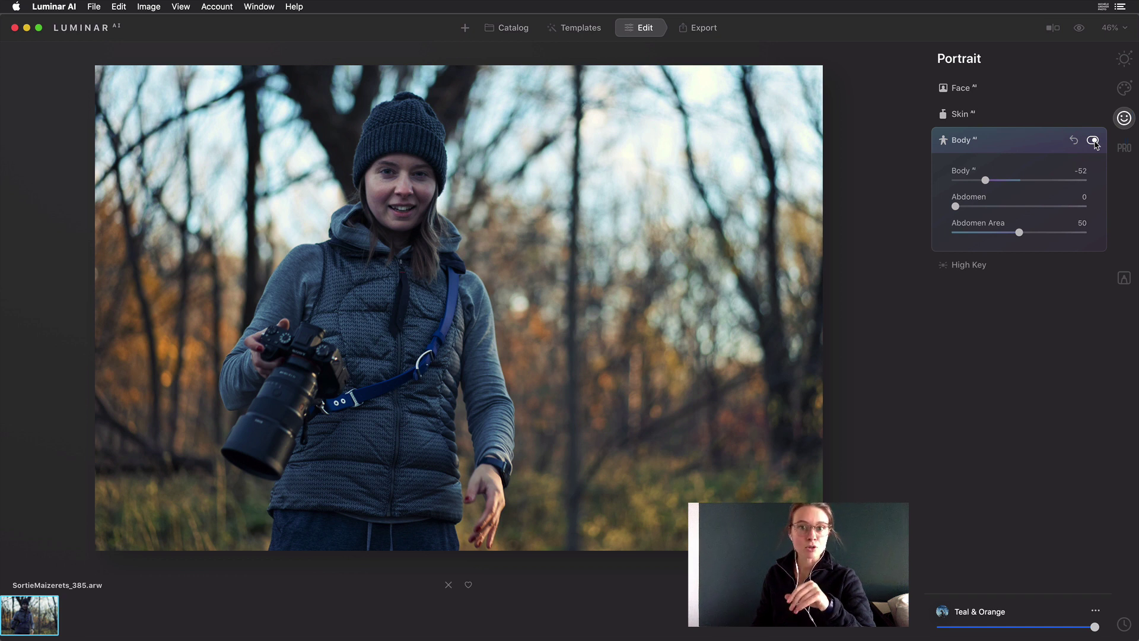
left_click(1095, 142)
left_click(1094, 142)
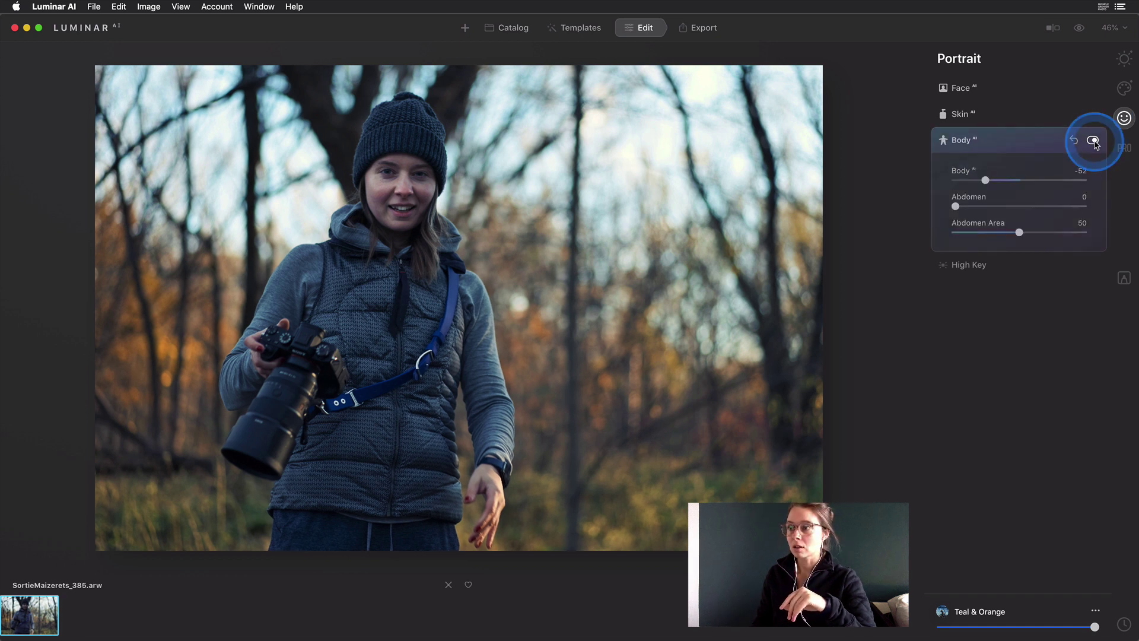
left_click(1093, 141)
left_click(1094, 142)
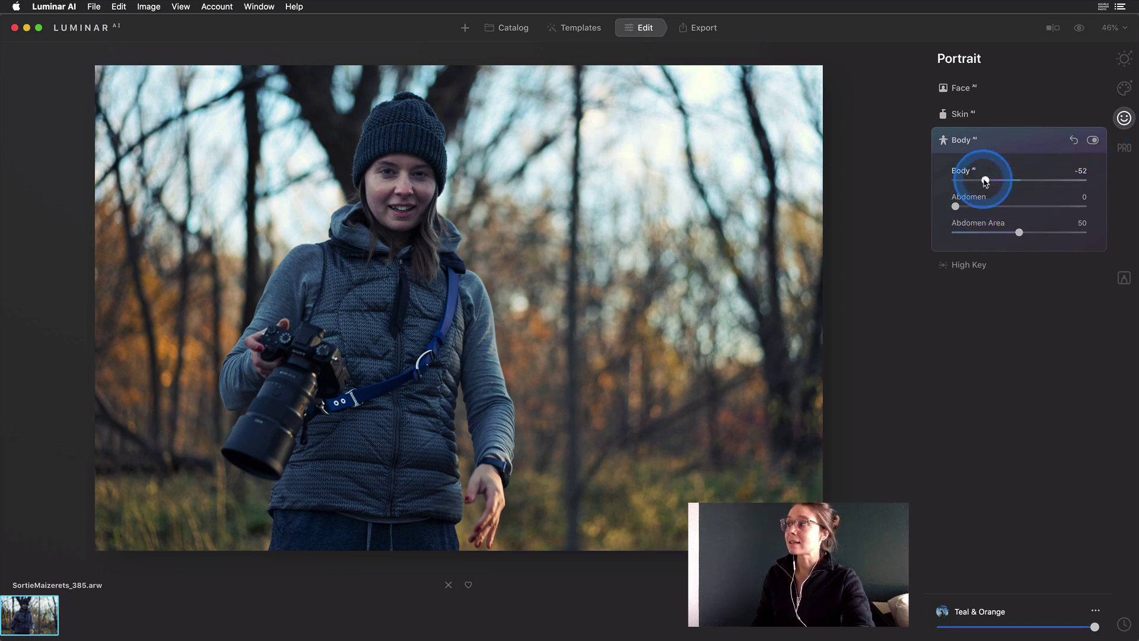
Step: Return Body to 0 in Body AI and try an Abdomen value of 71
left_click_drag(985, 180, 1018, 180)
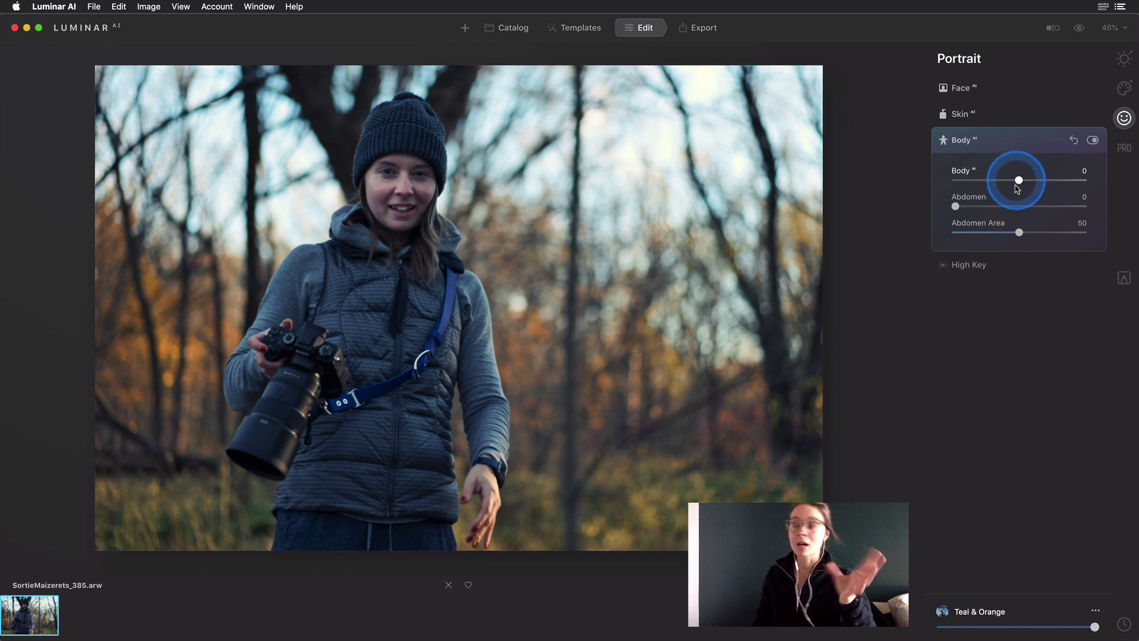
left_click_drag(957, 207, 1047, 203)
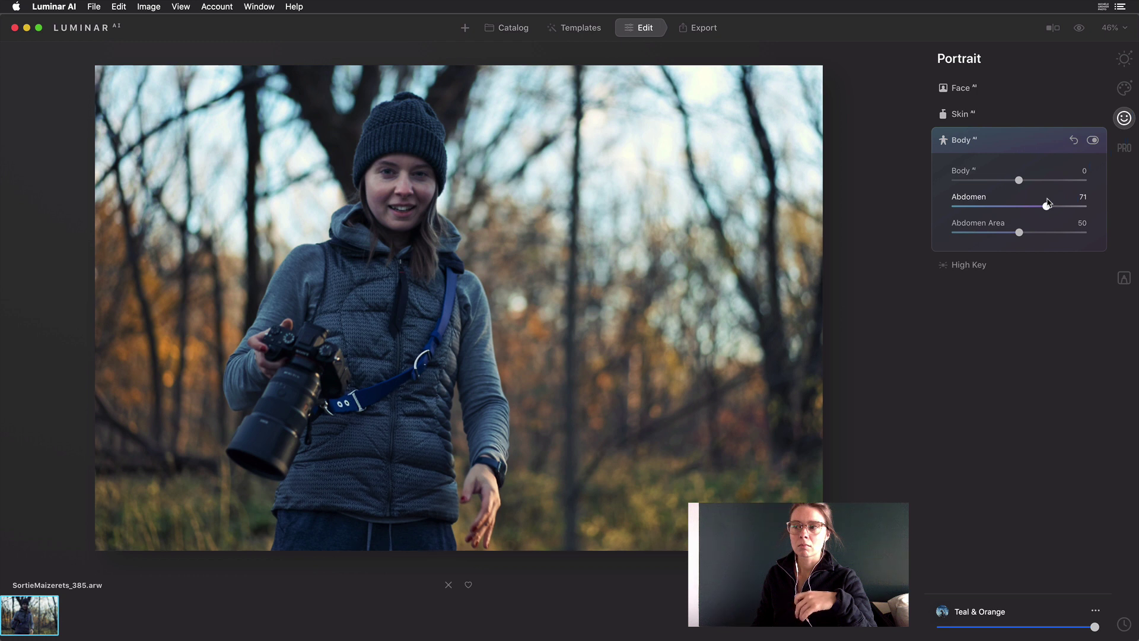
left_click(1048, 204)
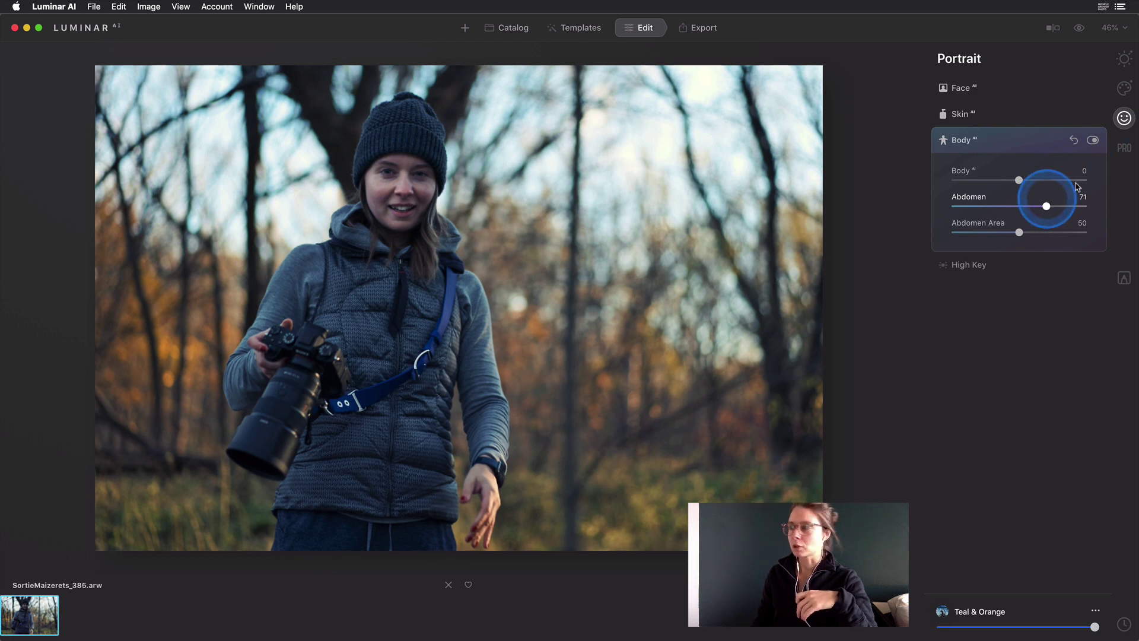
Step: Compare the subject's waist with and without the Abdomen adjustment
left_click(1093, 140)
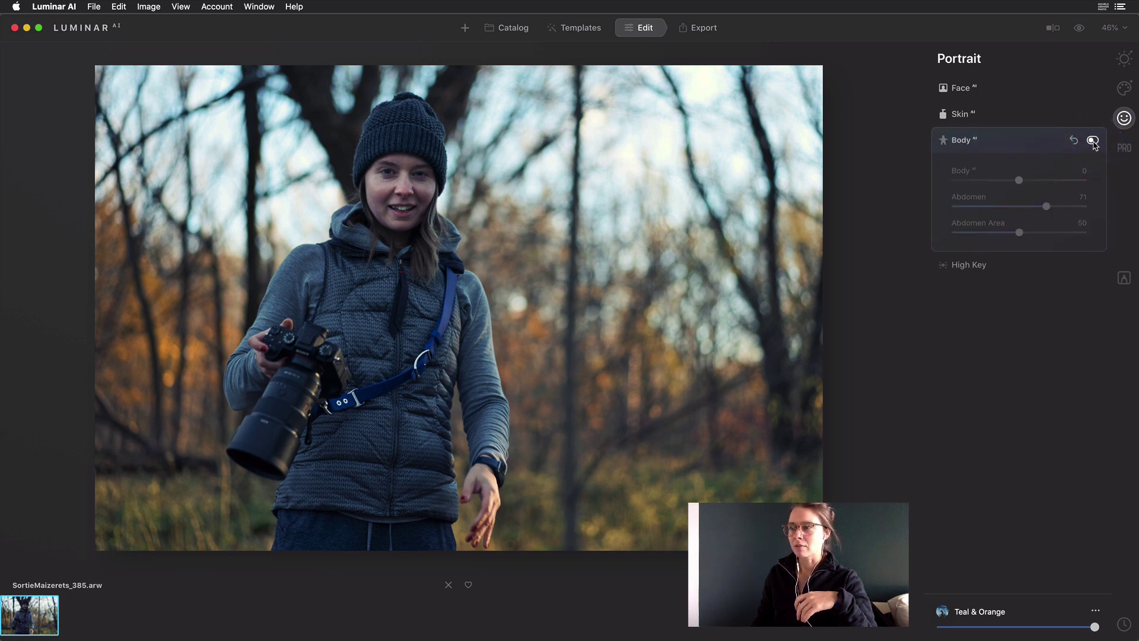
left_click(1092, 141)
left_click(1092, 141)
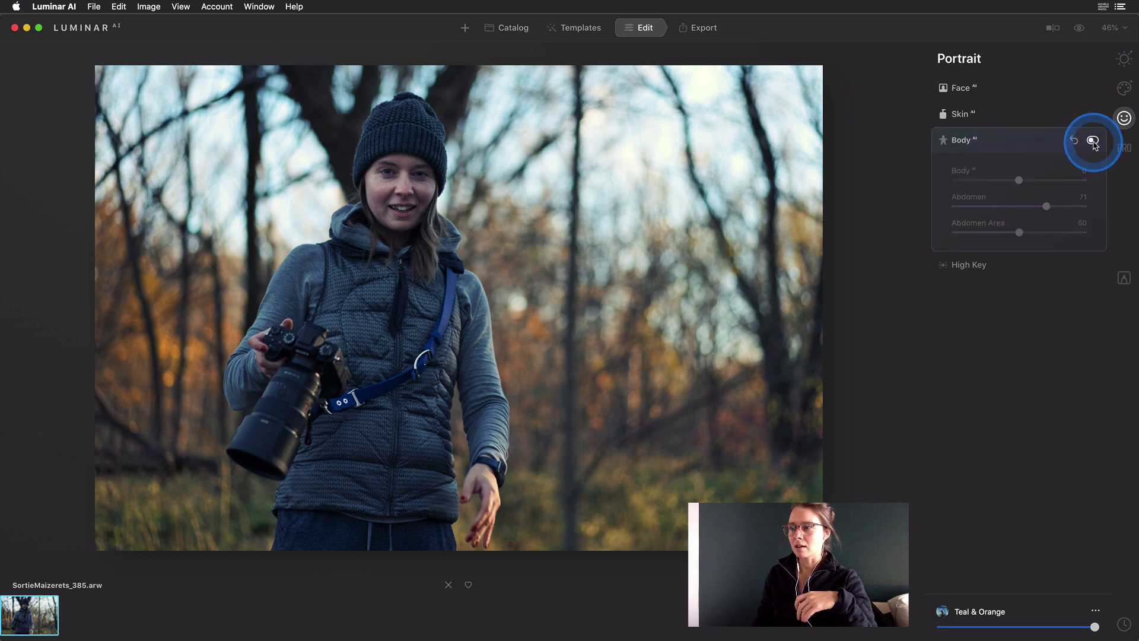
left_click(1093, 140)
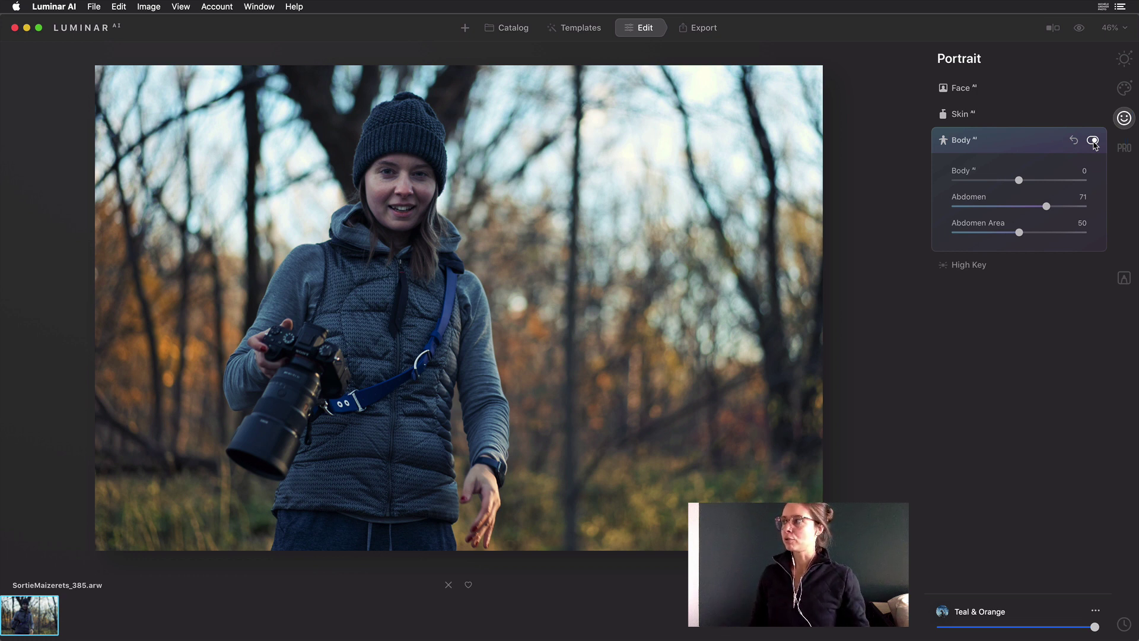
Step: Try Abdomen at 50, then disable the Body AI adjustment and close the tool
left_click_drag(1046, 207, 1020, 207)
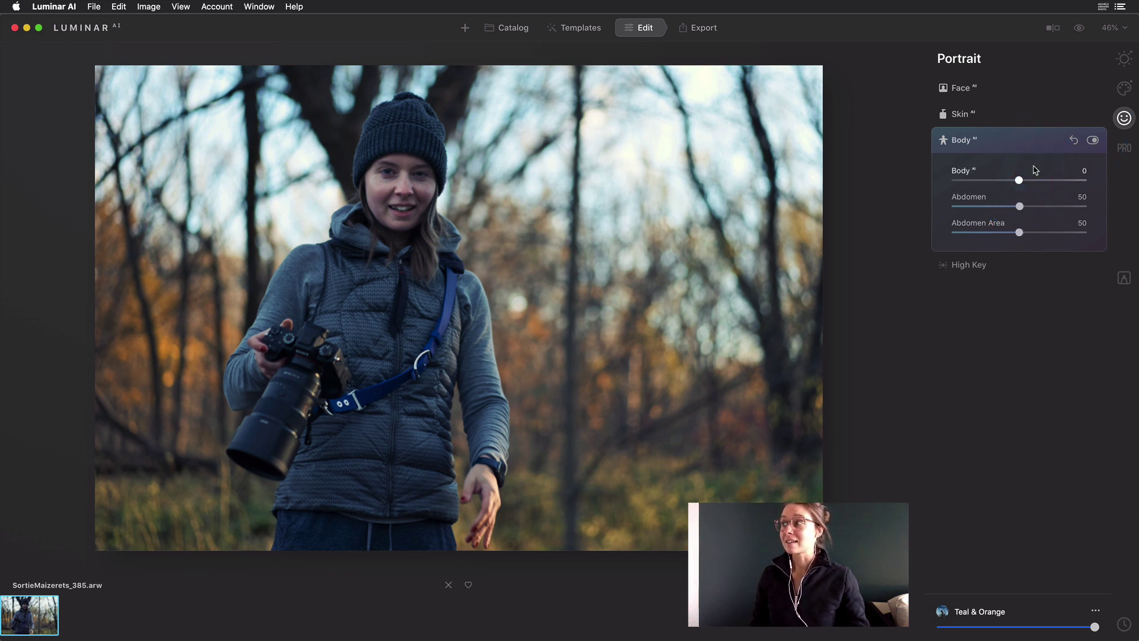
left_click(1021, 157)
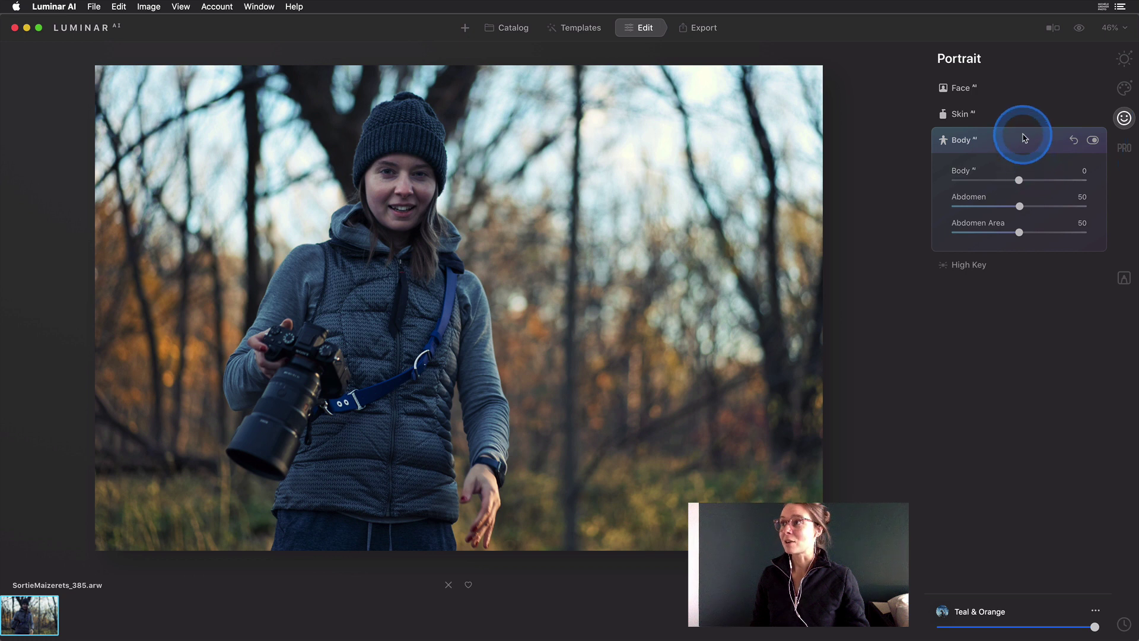
left_click(1025, 138)
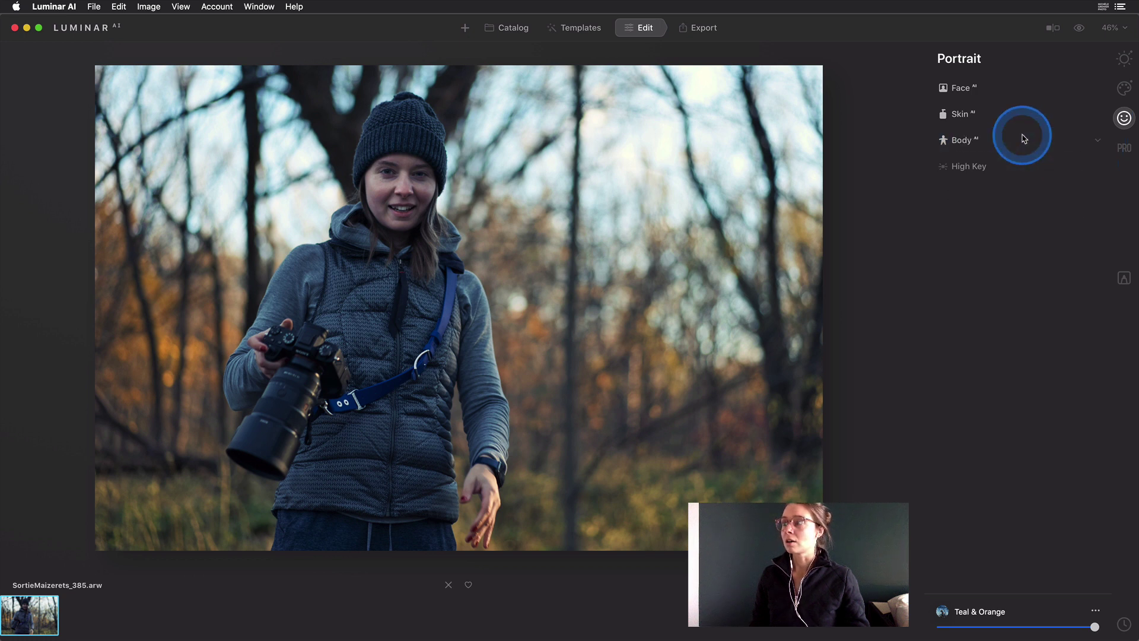
left_click(1024, 136)
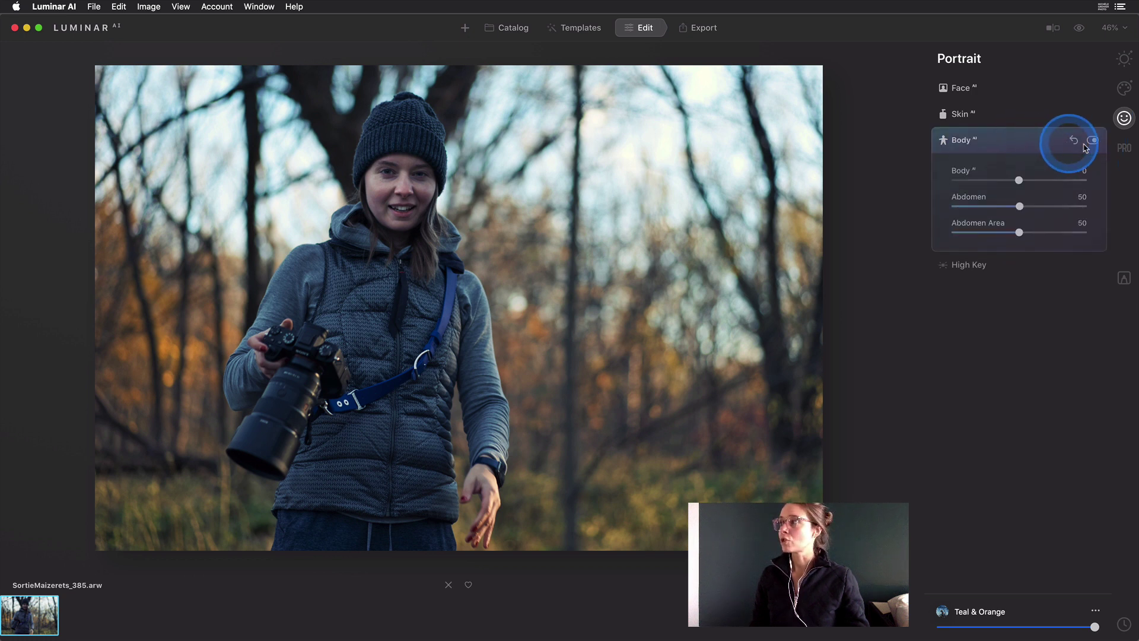
left_click(1085, 146)
left_click(1025, 136)
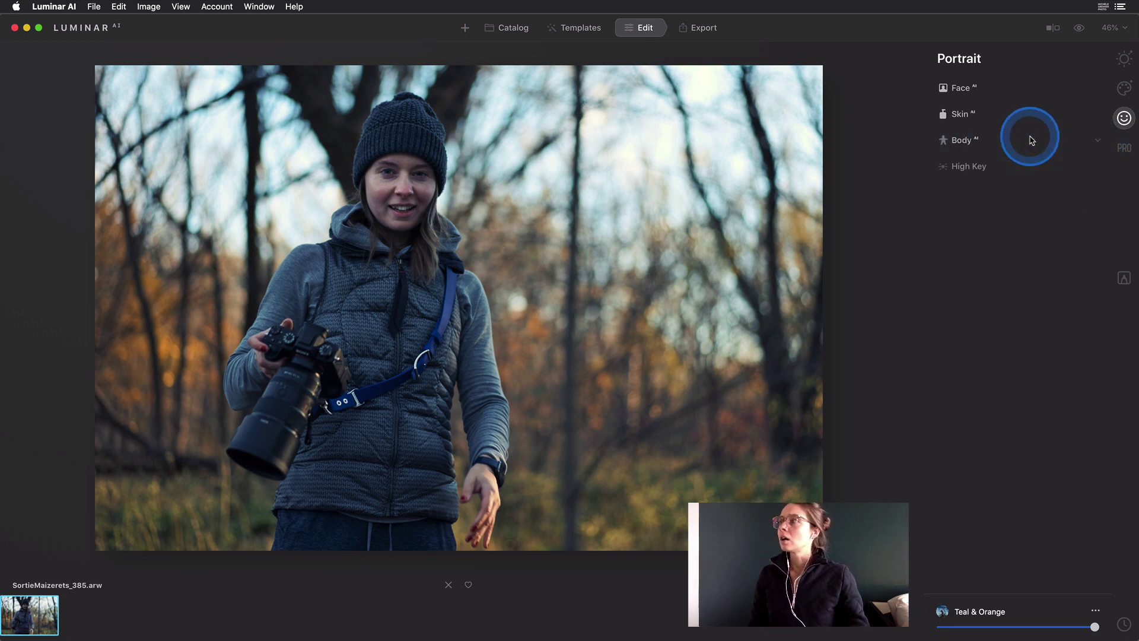
Step: Open the Eyes settings of the Face AI tool to view the iris, whitening and eyebrow options
left_click(991, 89)
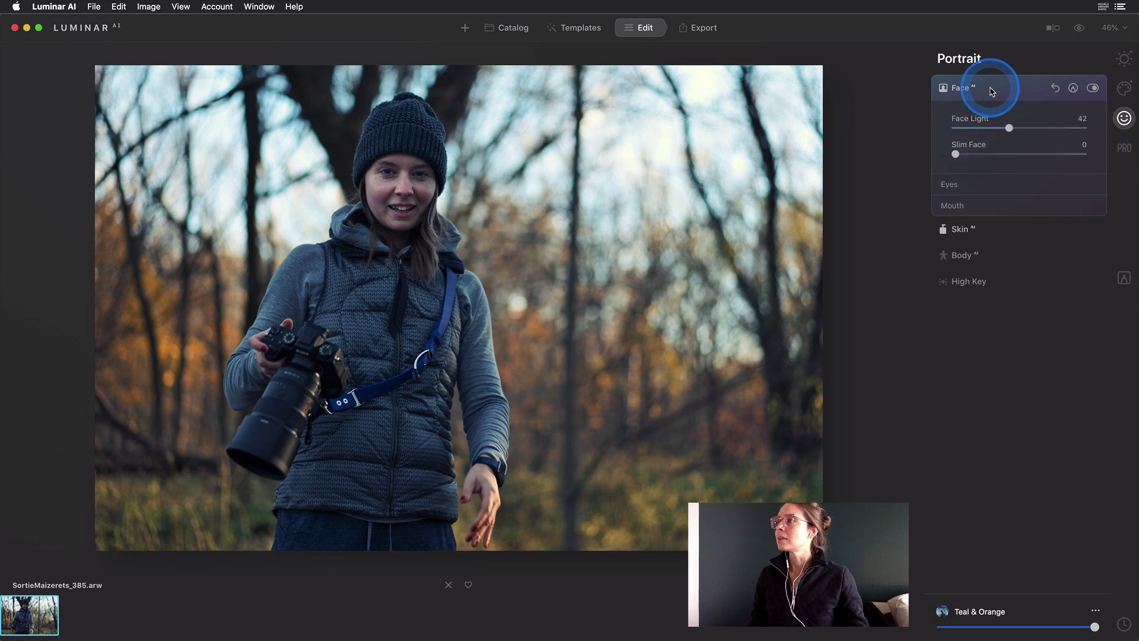
left_click(981, 182)
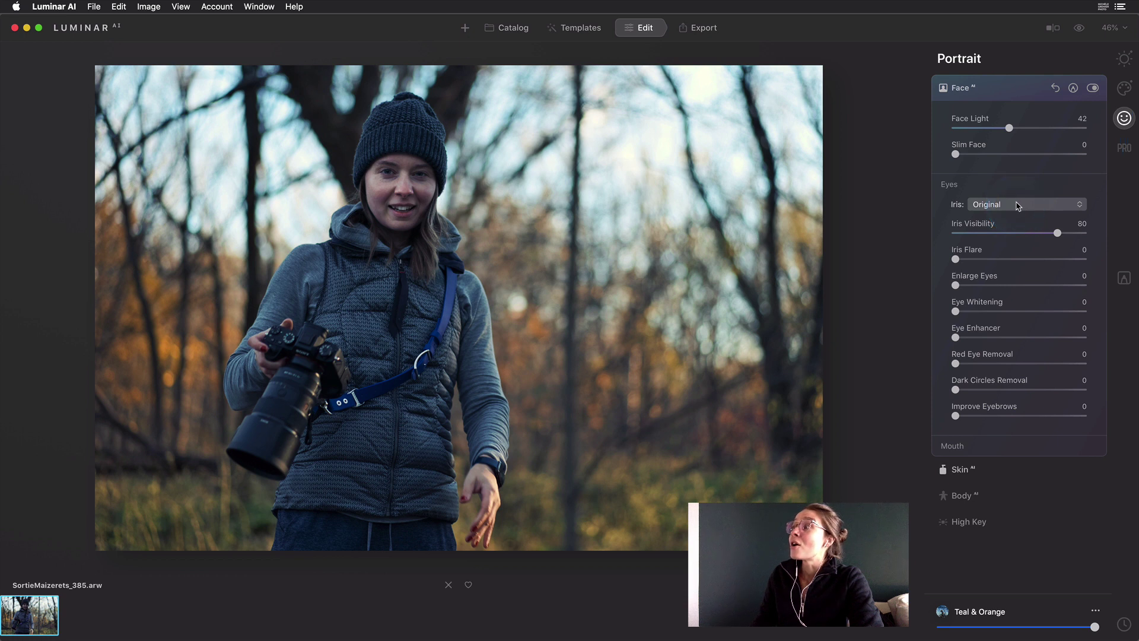
left_click(1023, 191)
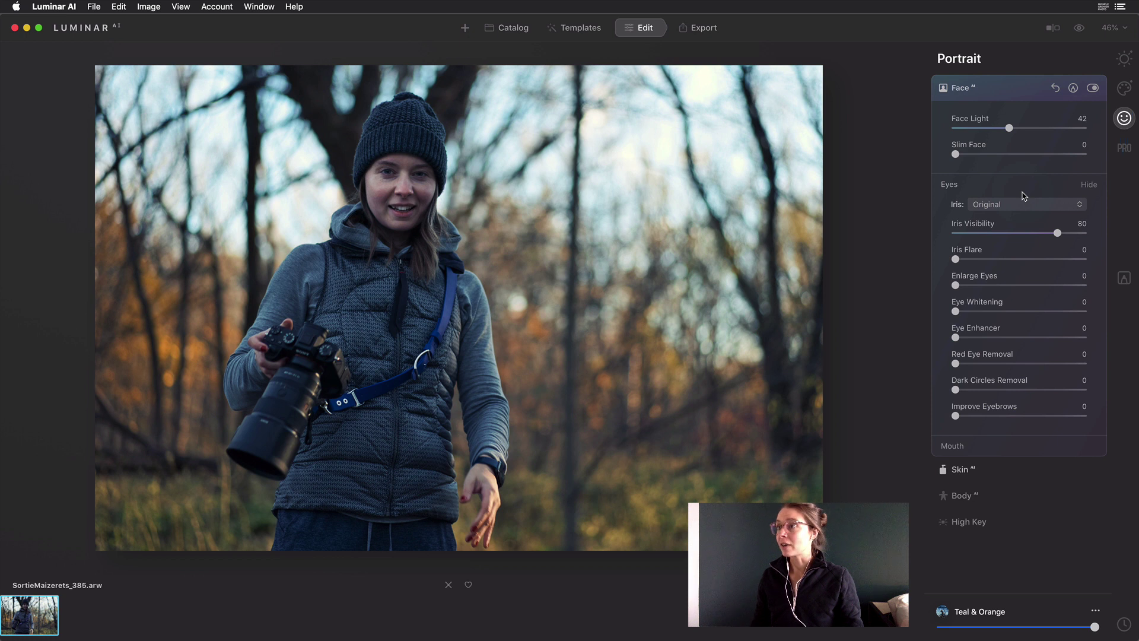
Step: Set Iris Visibility to 99 in the Eyes settings of Face AI
left_click_drag(1058, 233, 1083, 234)
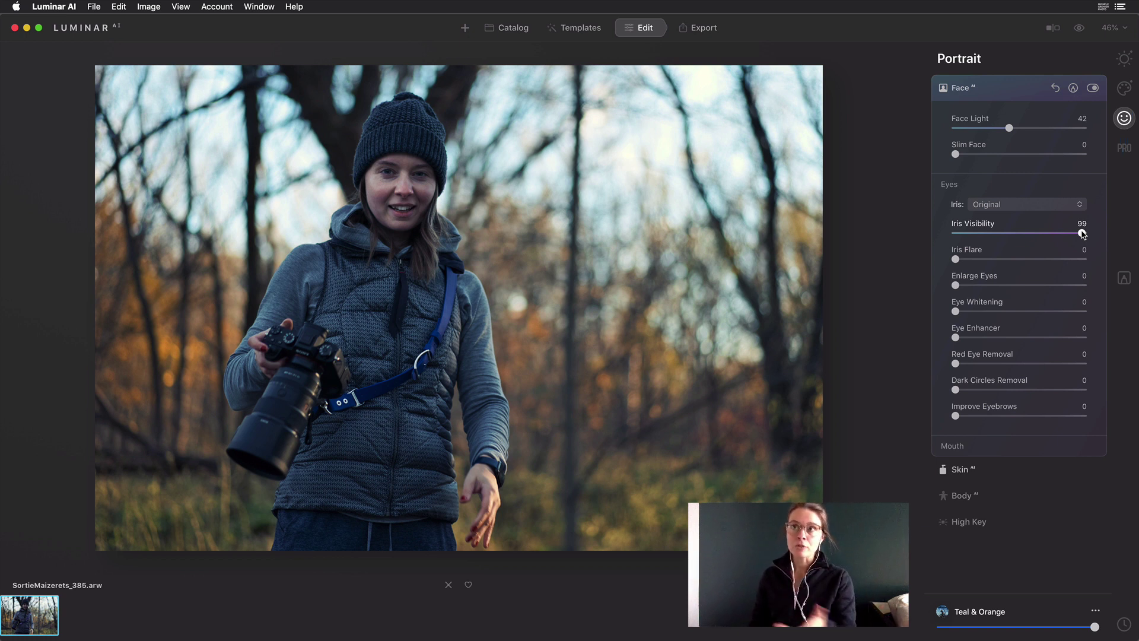
Step: View the available interface languages without changing the current one
left_click(53, 6)
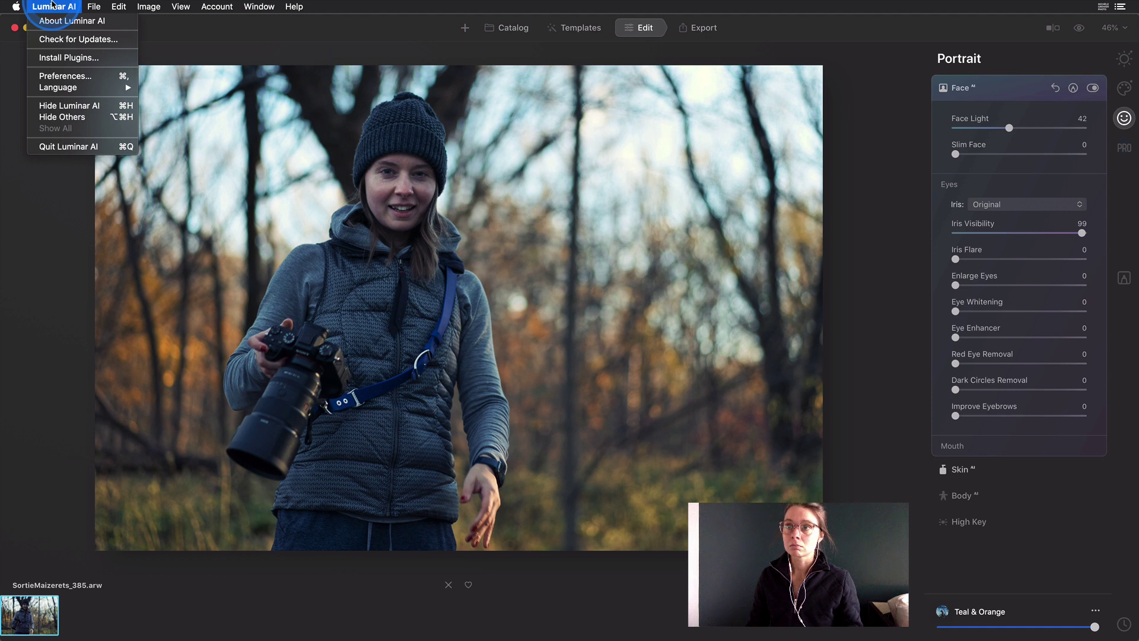
mouse_move(72, 87)
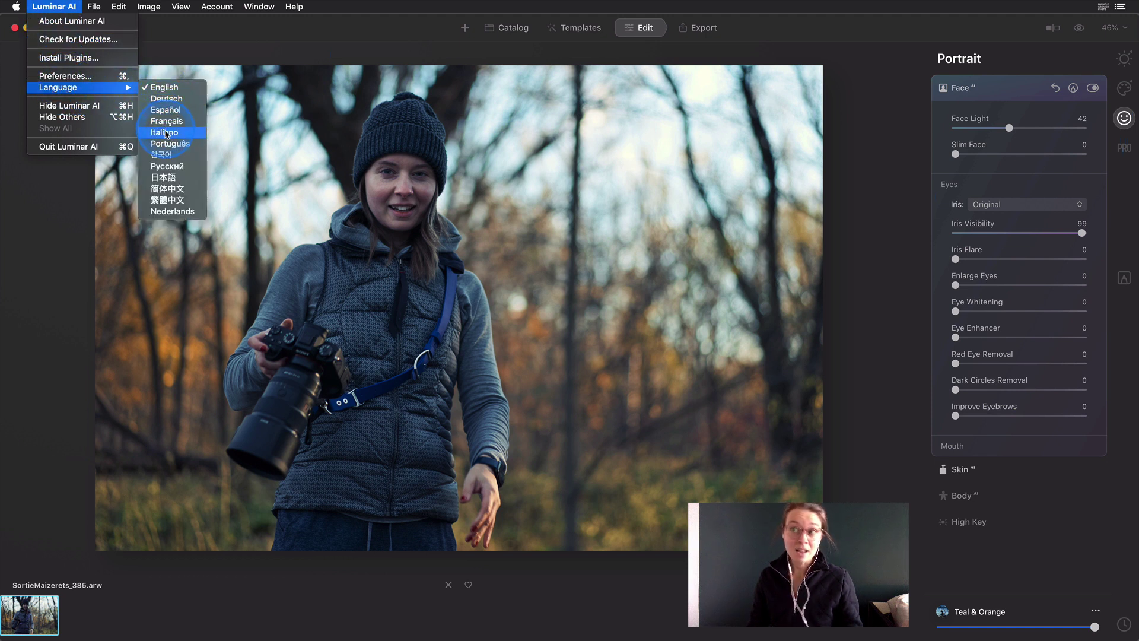
left_click(822, 47)
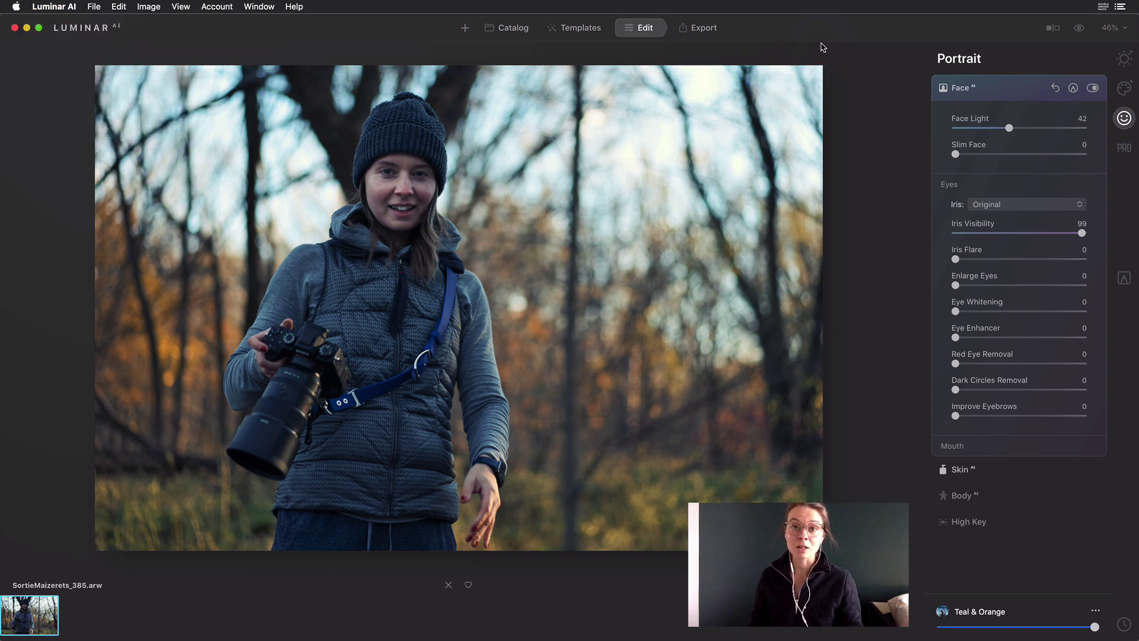
Step: Look closely at the subject's face, check the iris colour options while keeping Original, and set Iris Flare to 59
mouse_move(926, 64)
left_mouse_down()
mouse_move(924, 204)
mouse_move(926, 191)
mouse_move(997, 221)
mouse_move(956, 257)
mouse_move(565, 206)
left_mouse_up()
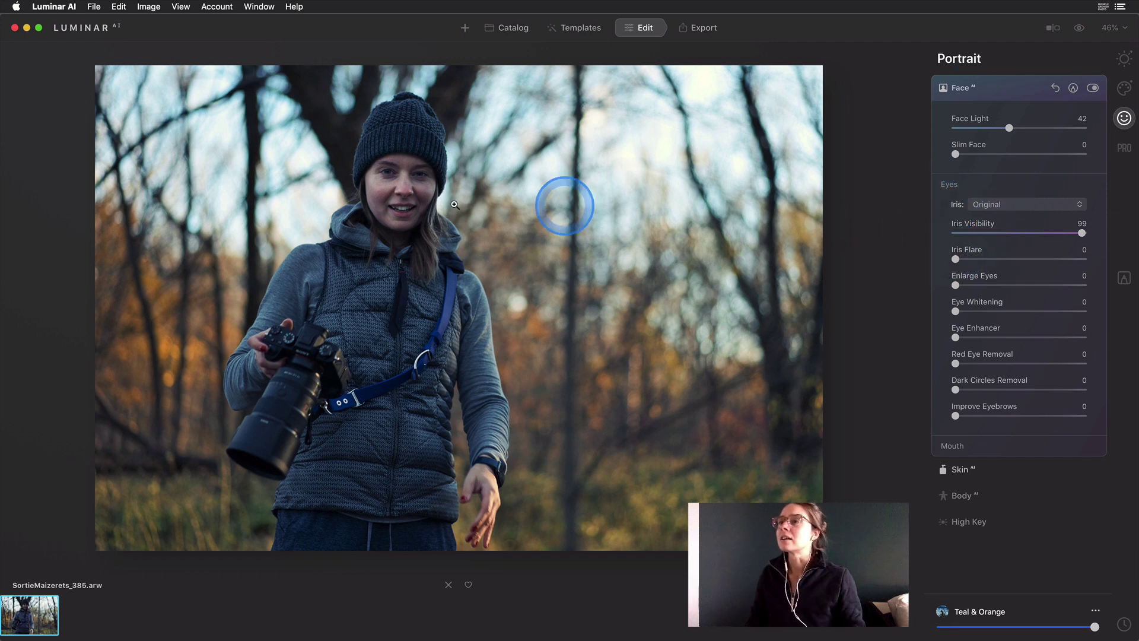
mouse_move(456, 205)
left_mouse_down()
mouse_move(370, 196)
mouse_move(409, 190)
mouse_move(436, 202)
left_mouse_up()
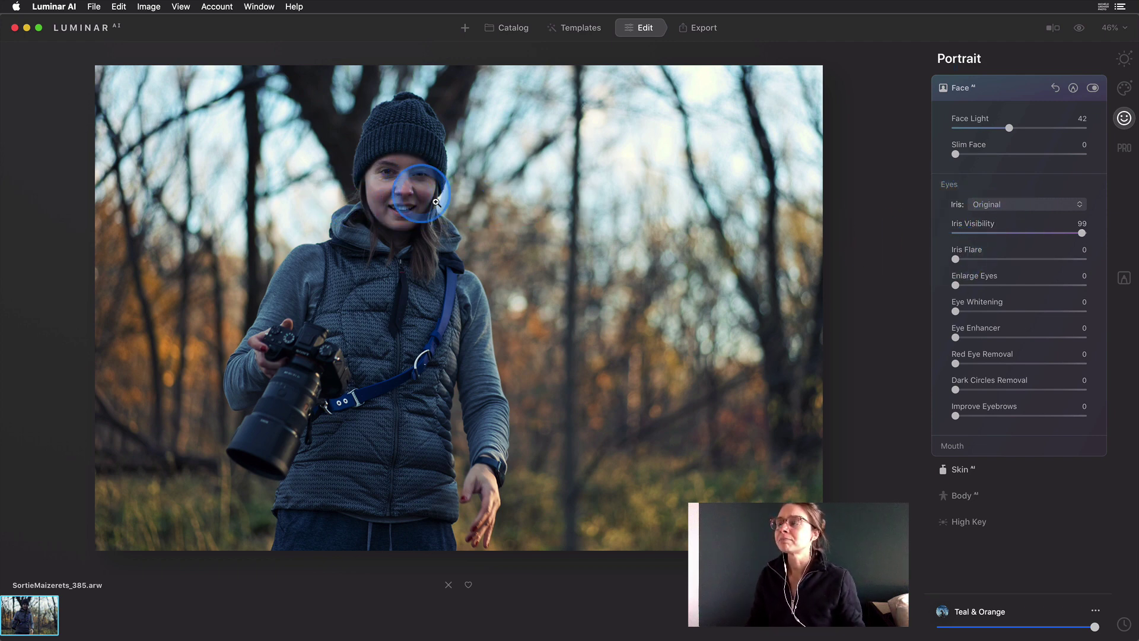
left_click(403, 188)
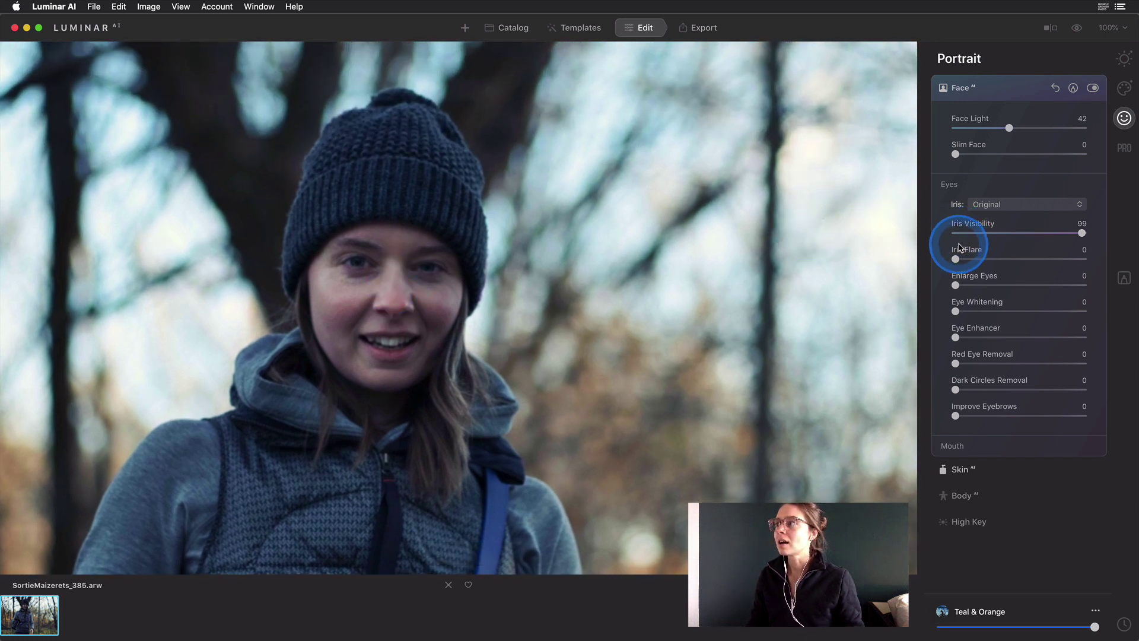
left_click(981, 203)
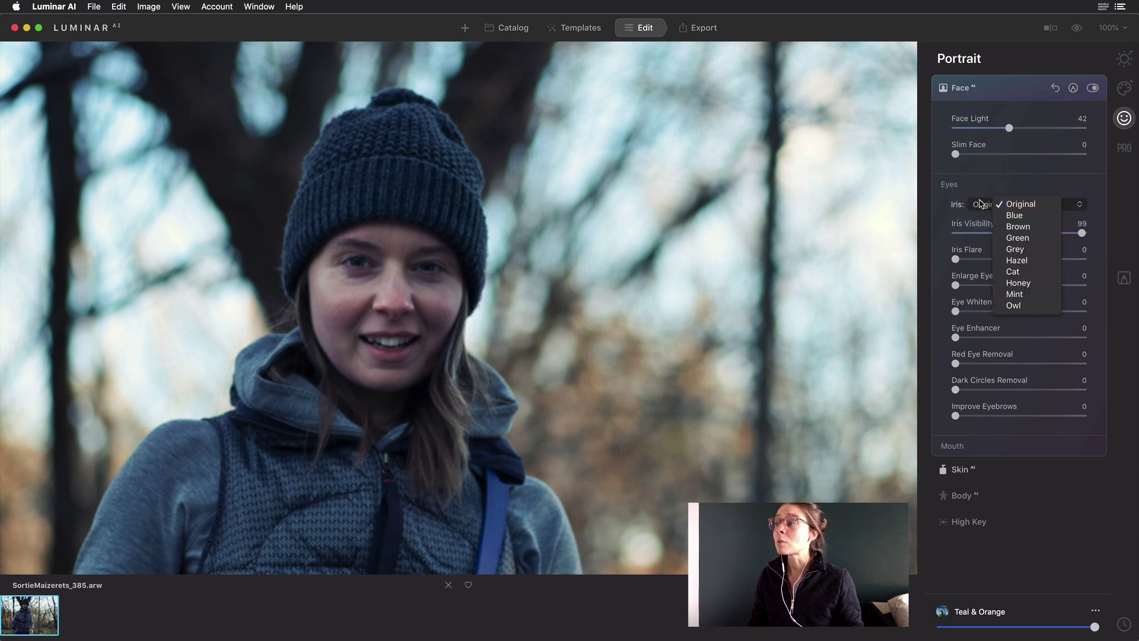
left_click(980, 204)
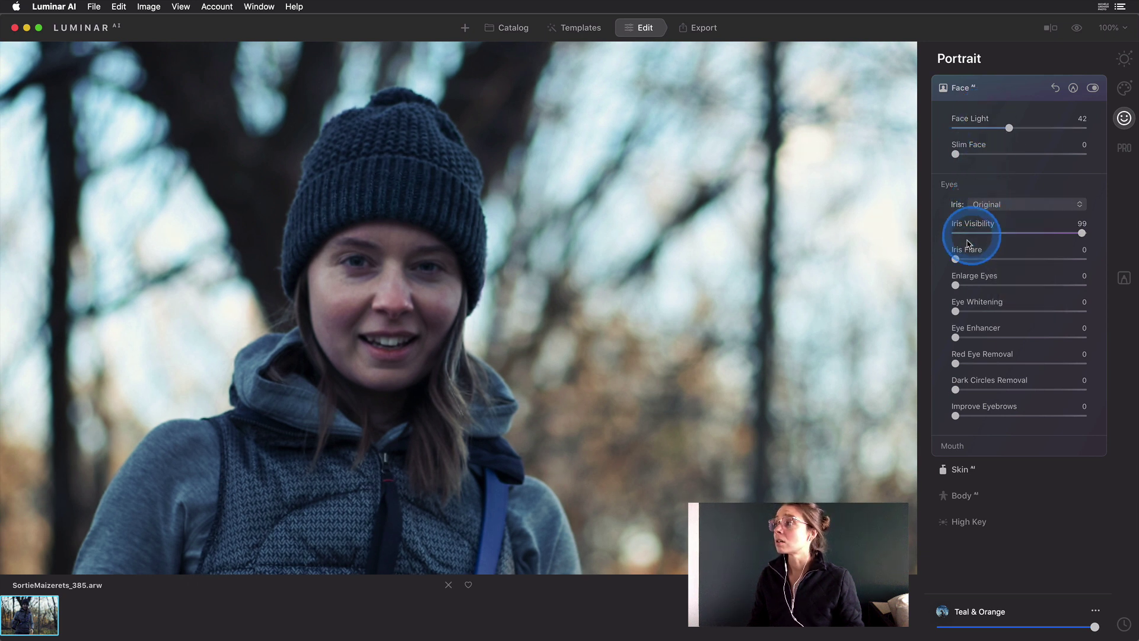
left_click_drag(955, 259, 1088, 254)
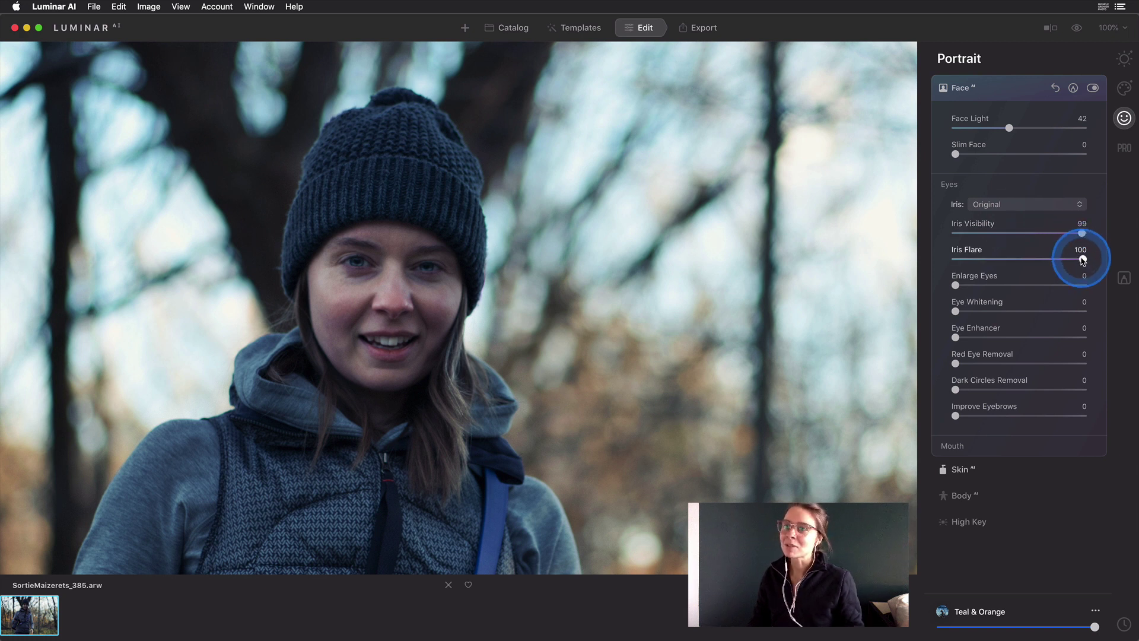
left_click_drag(1083, 260, 1030, 263)
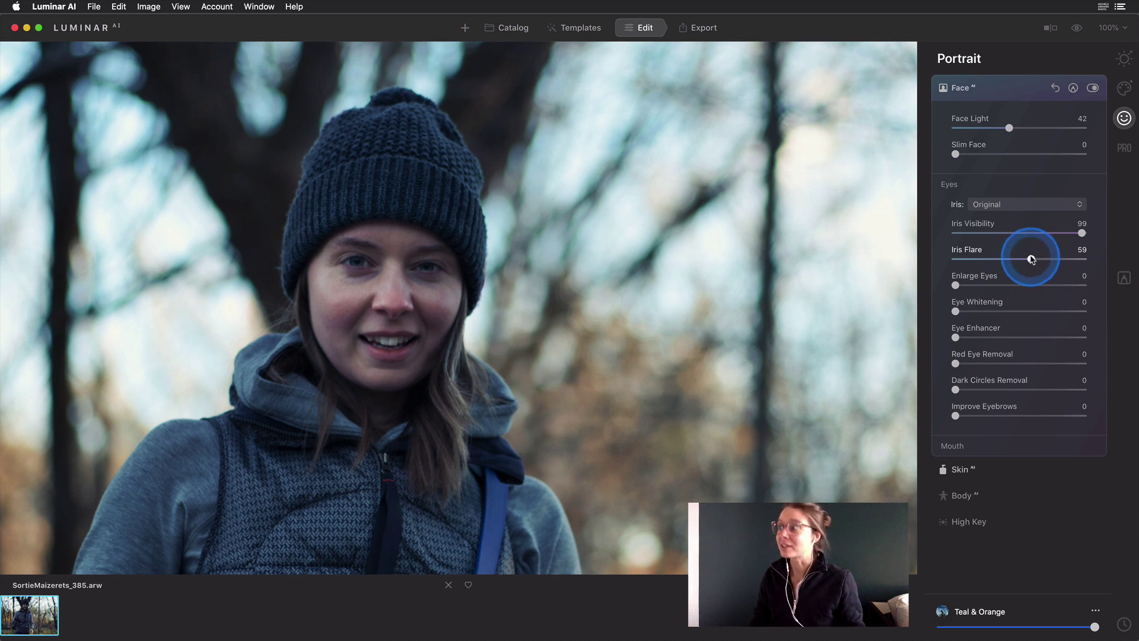
Step: Set Eye Whitening to 25 and Eye Enhancer to 68 for the subject's eyes
left_click(956, 311)
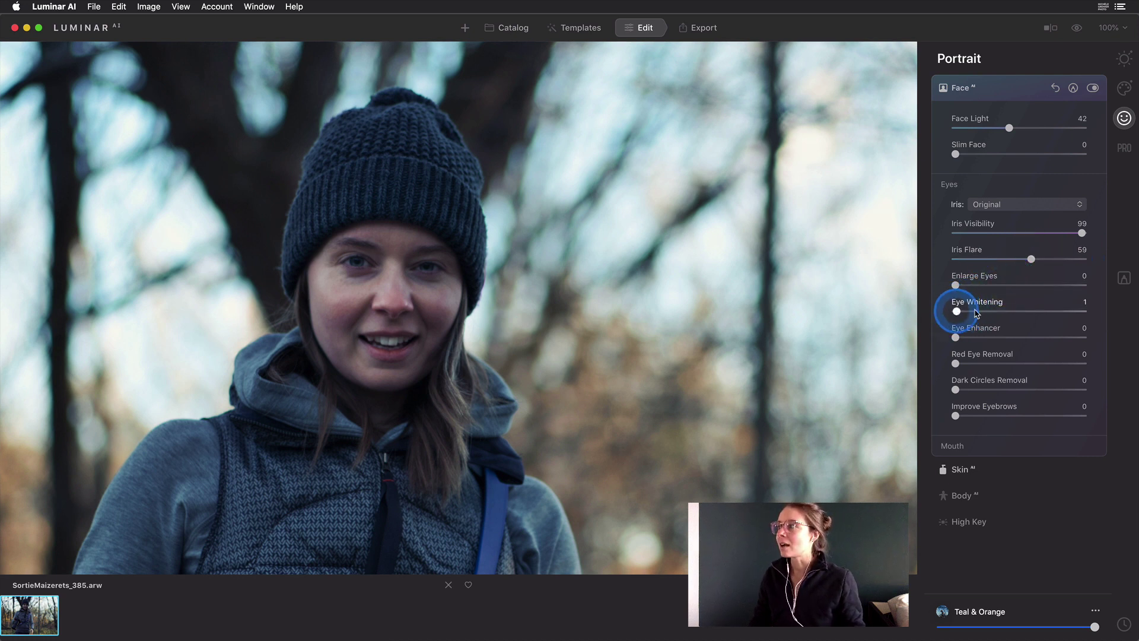
left_click_drag(976, 314, 1083, 337)
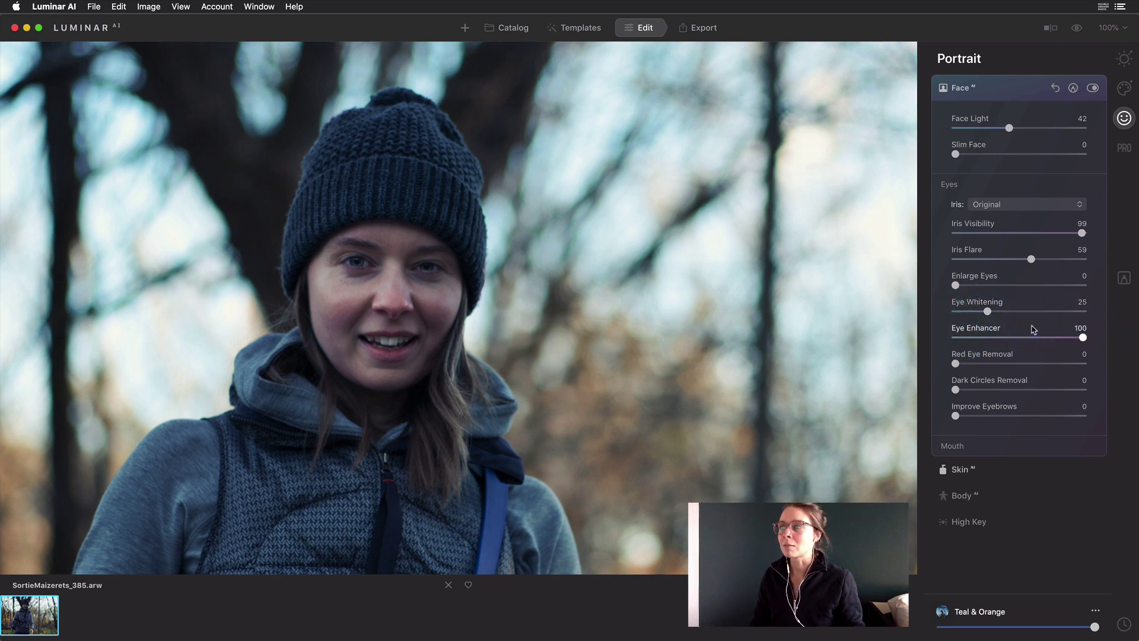
left_click_drag(1081, 336, 1041, 337)
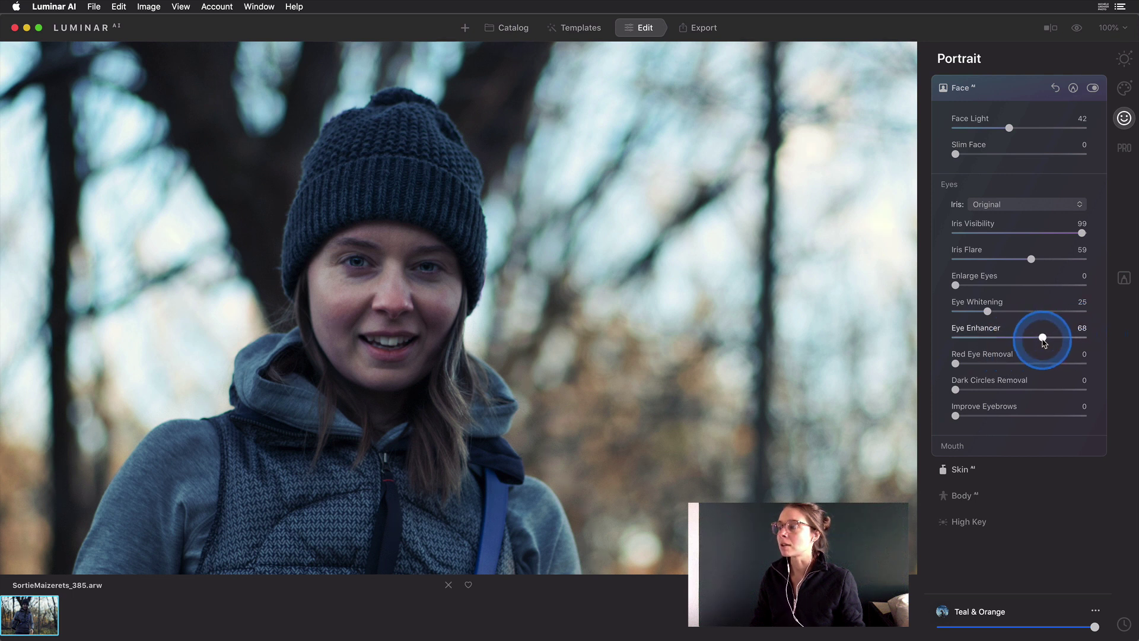
Step: Reduce the shadows under the subject's eyes by setting Dark Circles Removal to 57
left_click(956, 389)
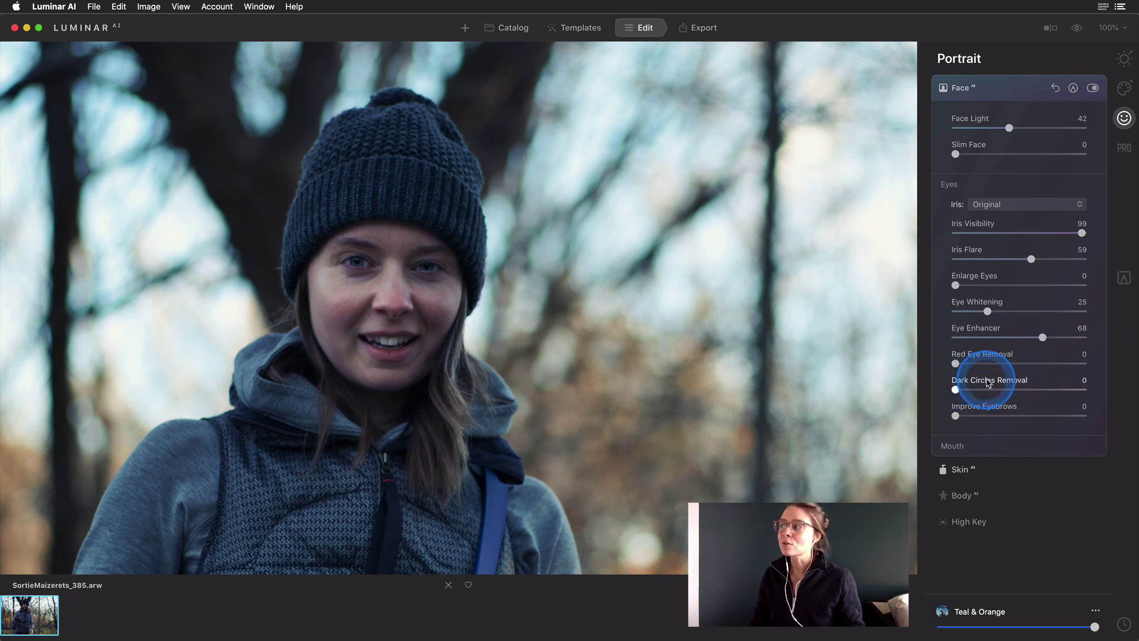
left_click_drag(957, 390, 1041, 387)
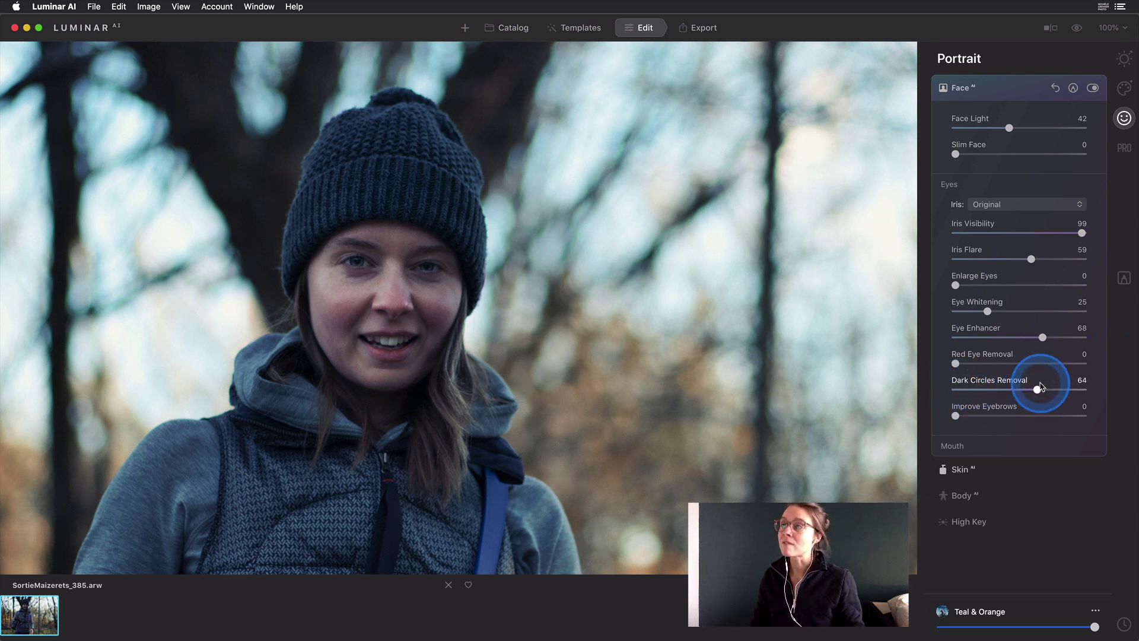
left_click(1040, 386)
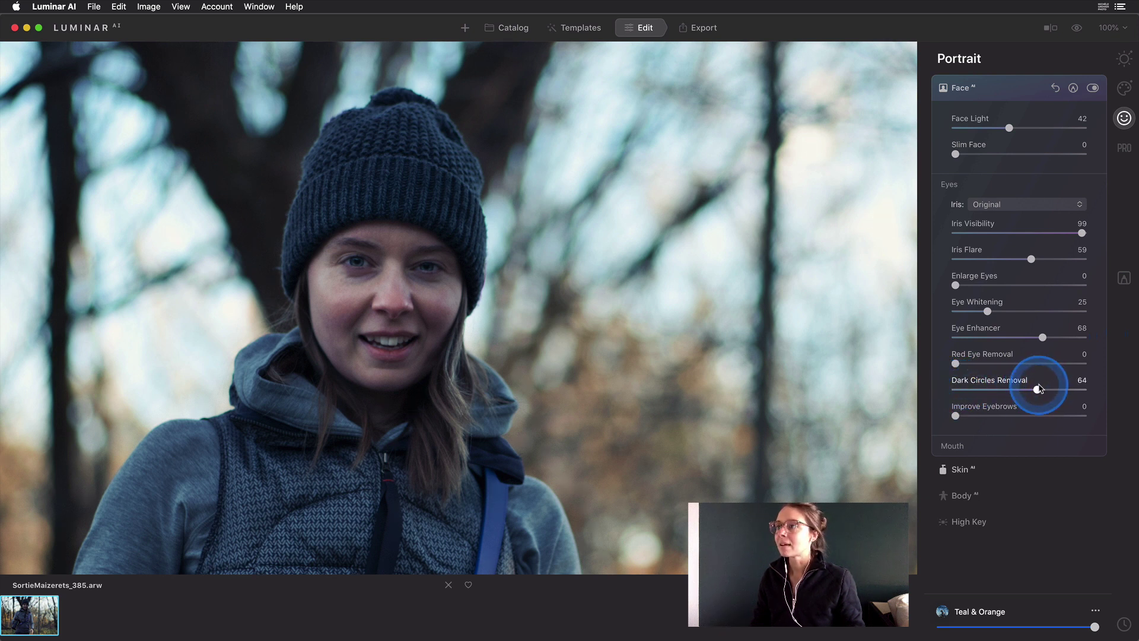
mouse_move(1038, 390)
left_mouse_down()
mouse_move(1069, 385)
mouse_move(1030, 390)
left_mouse_up()
Step: Set Improve Eyebrows to 42 and Red Eye Removal to 51
left_click_drag(956, 415, 1014, 416)
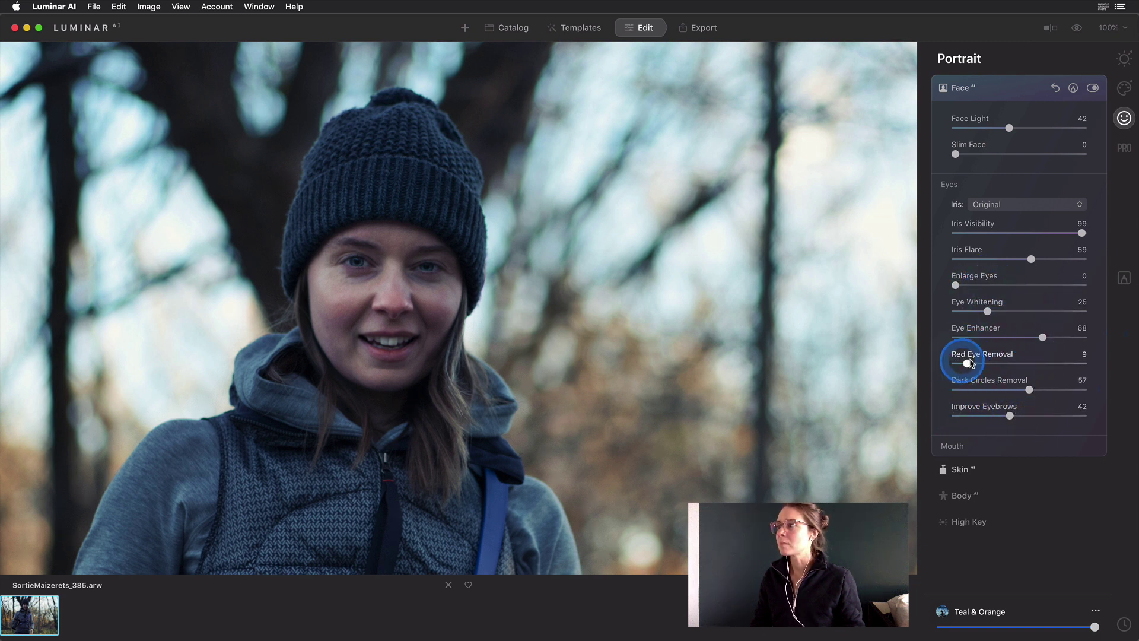
left_click_drag(956, 364, 1022, 362)
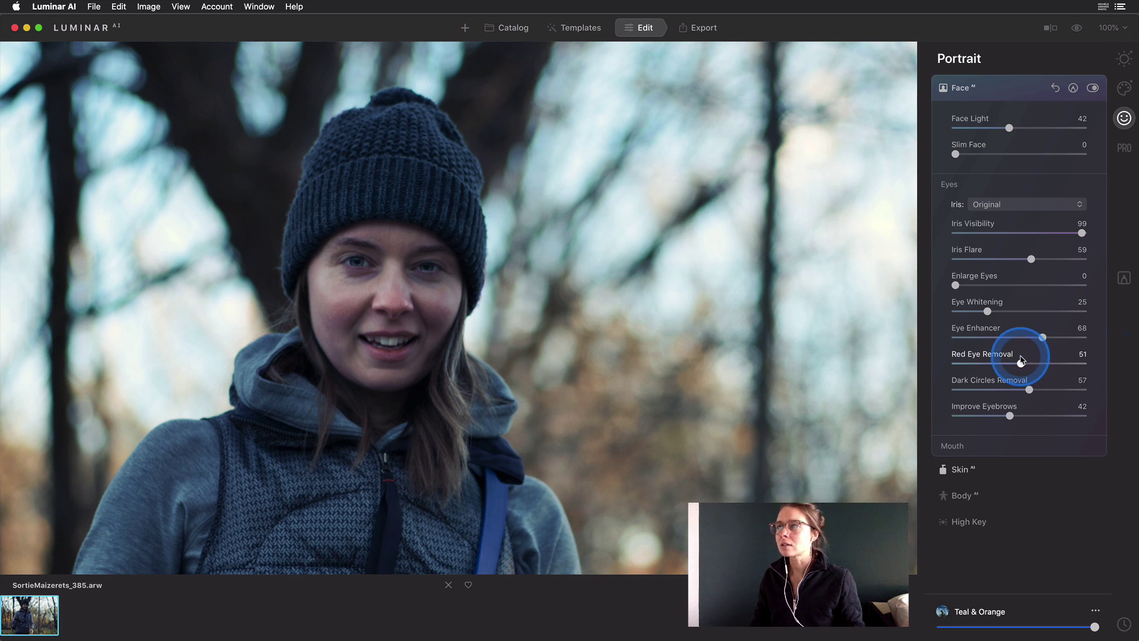
left_click(1021, 360)
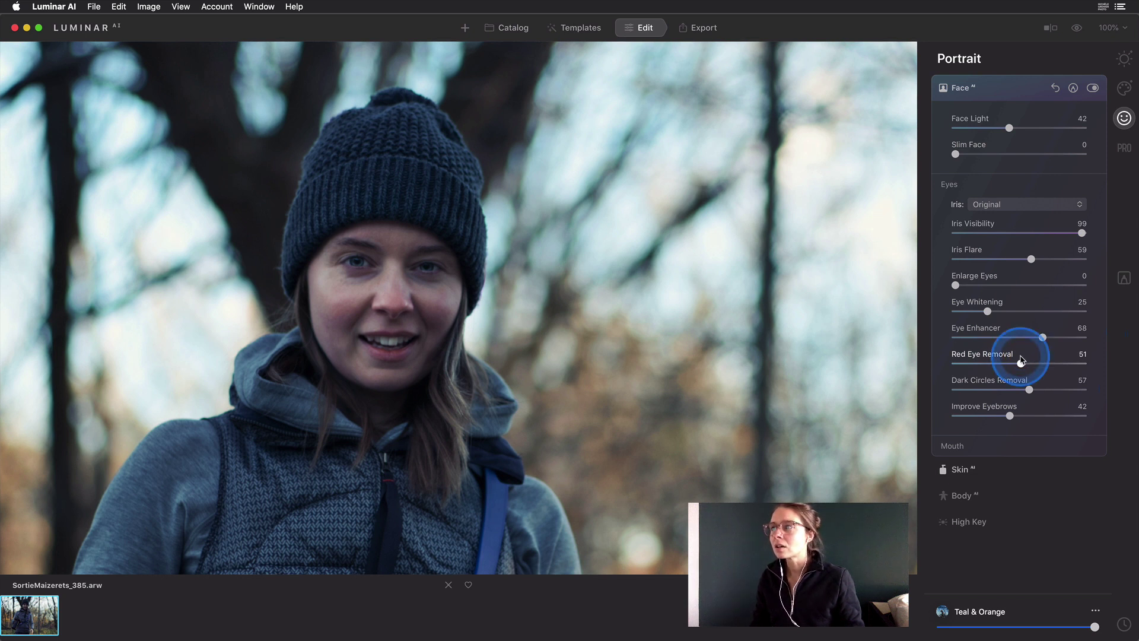
Step: Compare the subject's face with and without the Face AI adjustments, leaving them enabled
left_click(1093, 89)
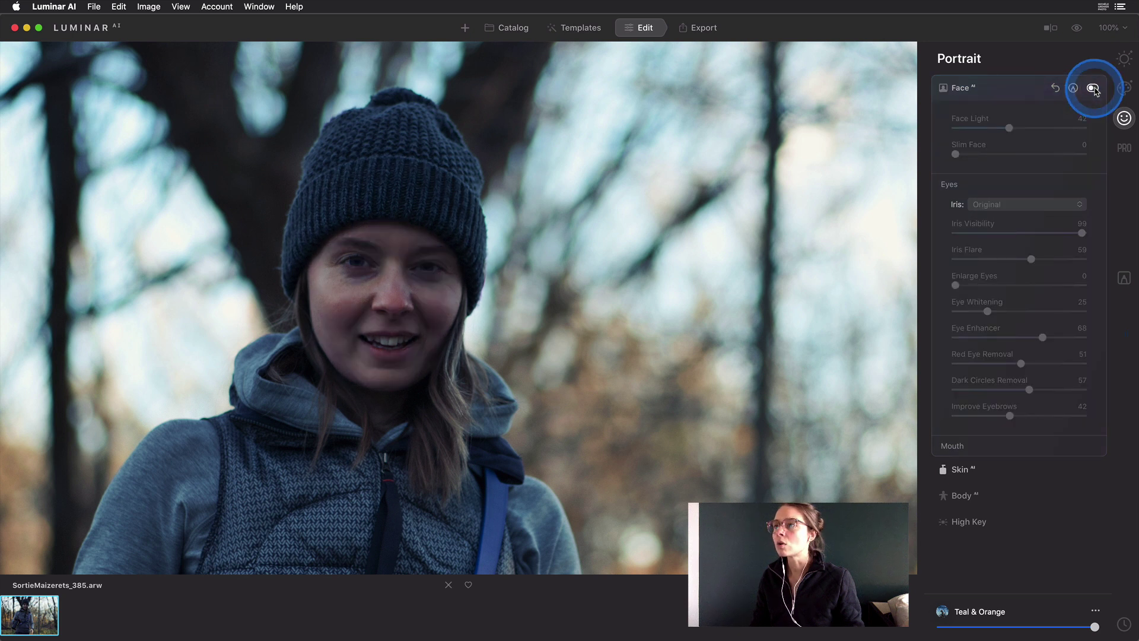
left_click(1094, 89)
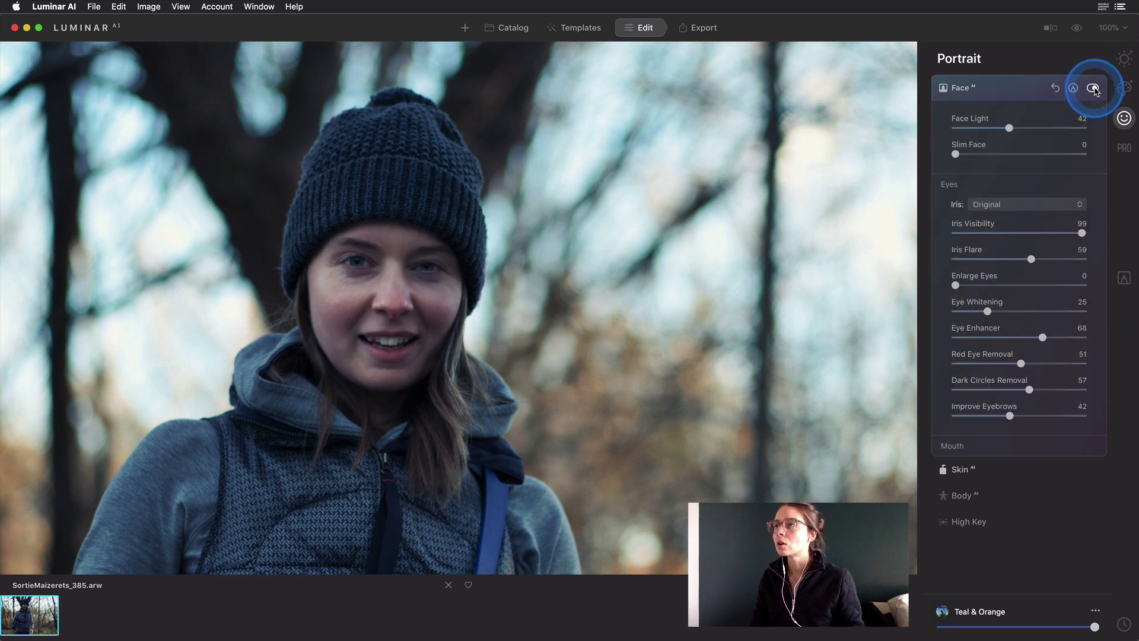
left_click(1093, 89)
left_click(1094, 89)
left_click(657, 278)
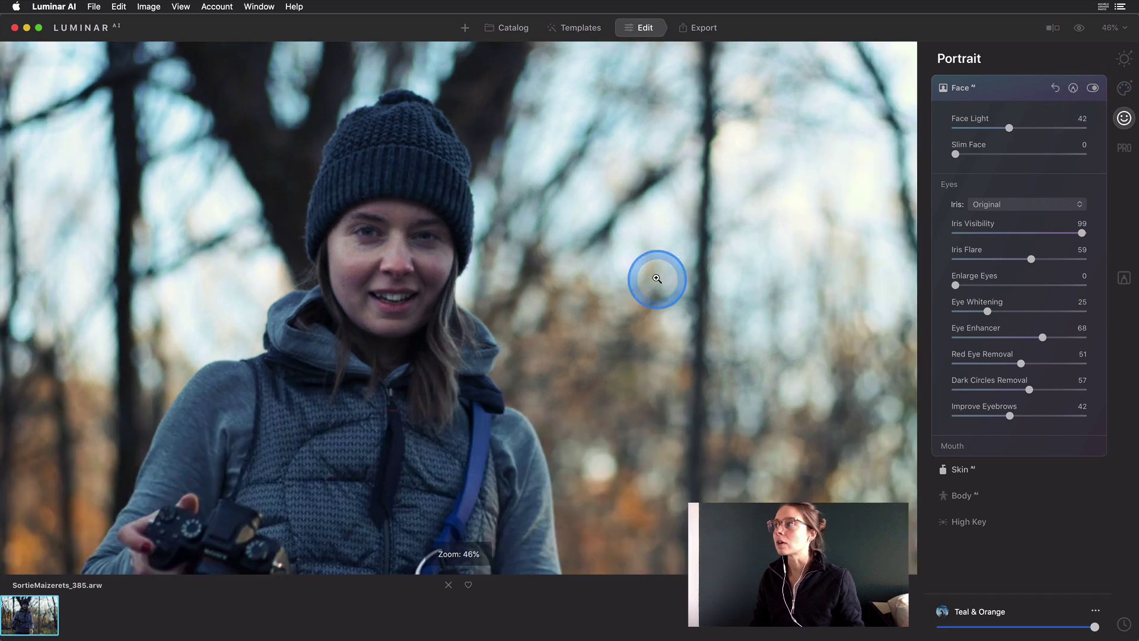
Step: In the Face AI Mouth settings, set Lips Saturation to 30 and Teeth Whitening to 41, then close the tool
left_click(1025, 89)
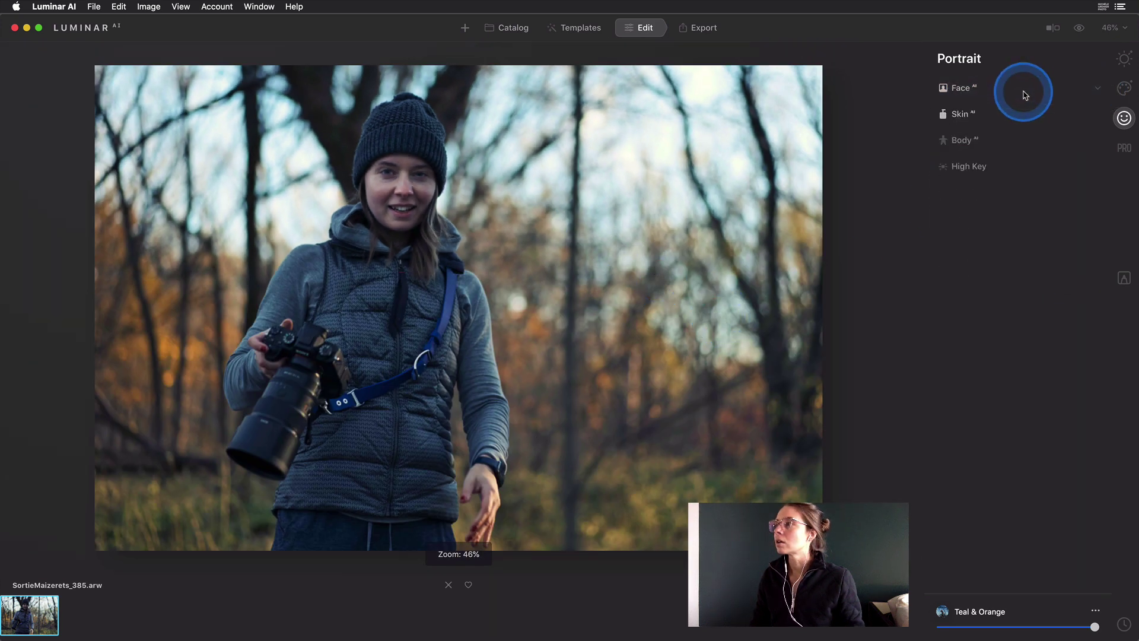
left_click(1022, 87)
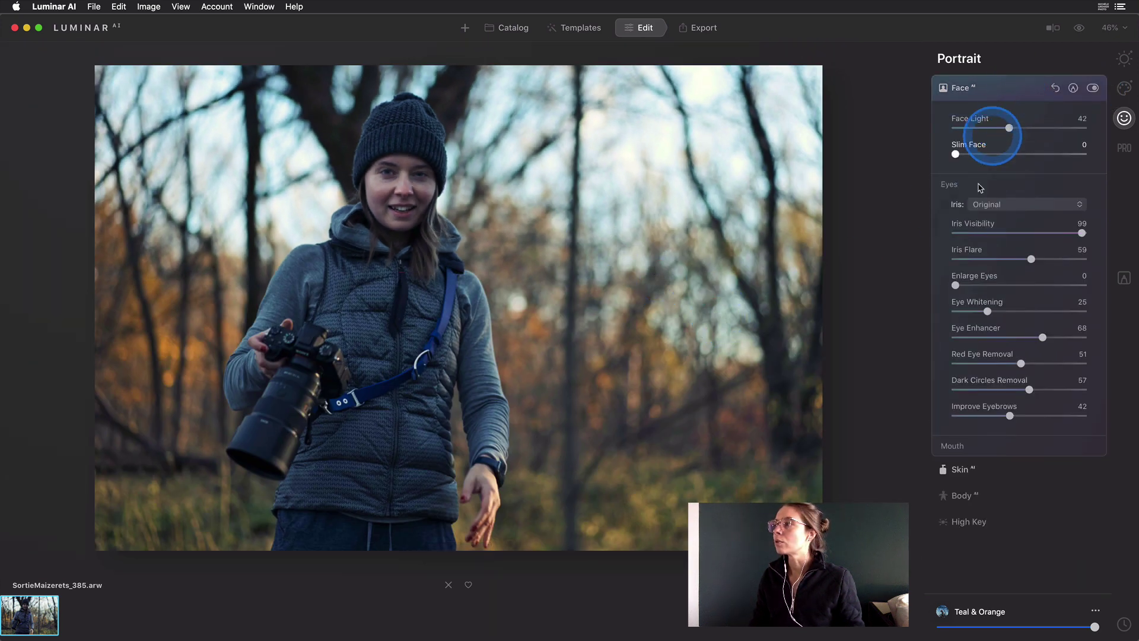
left_click(983, 447)
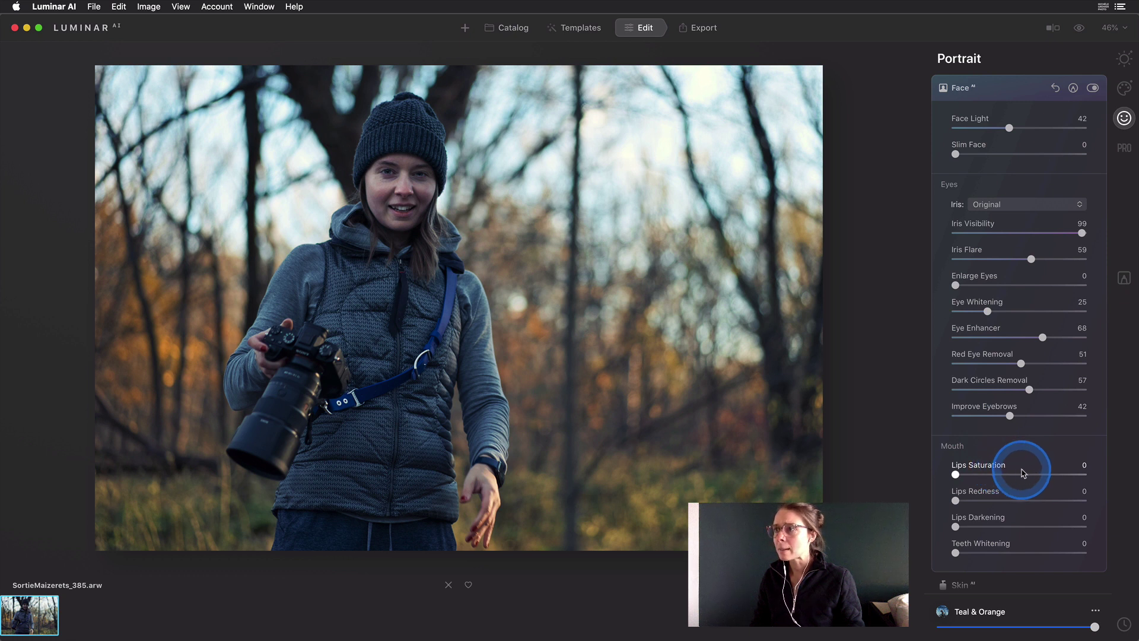
left_click_drag(958, 474, 1030, 473)
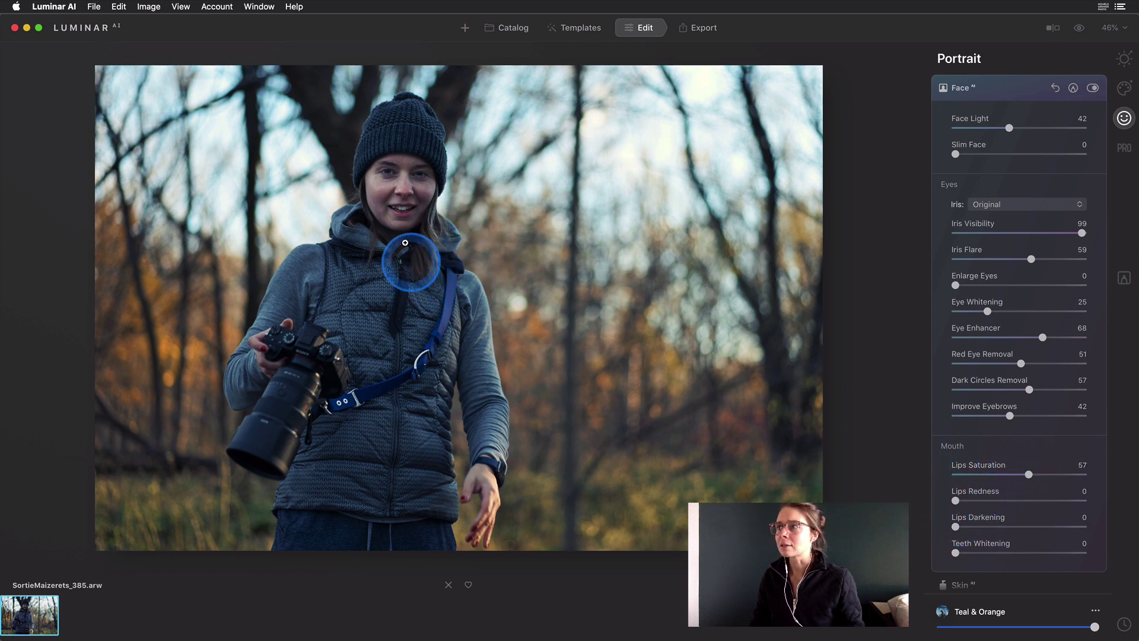
left_click(407, 225)
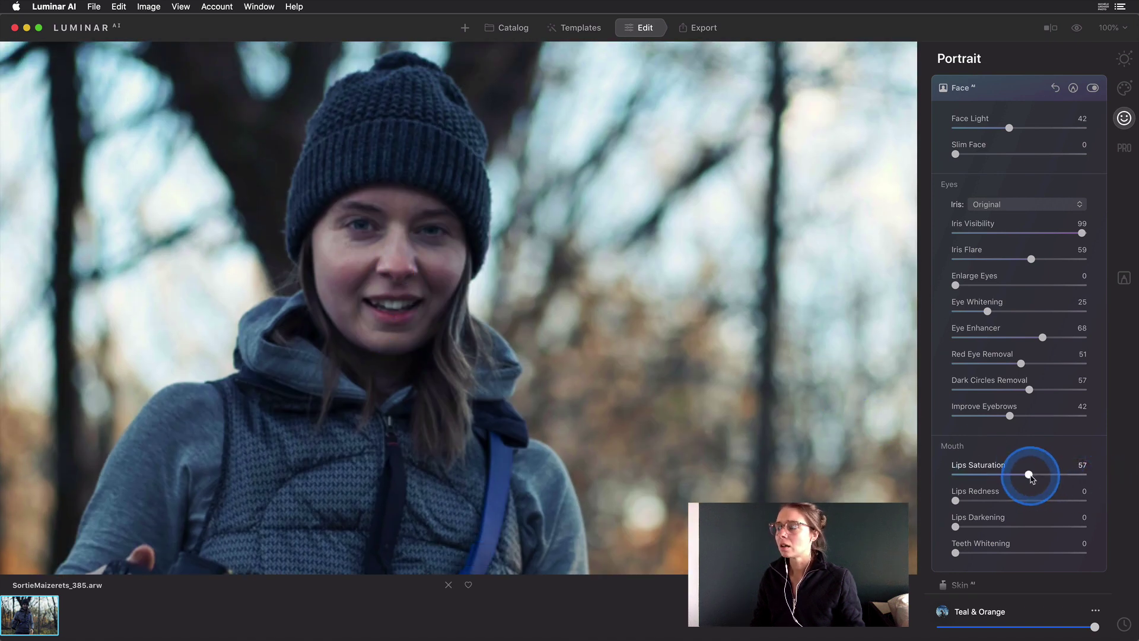
left_click_drag(1028, 475, 994, 474)
left_click_drag(957, 553, 1008, 551)
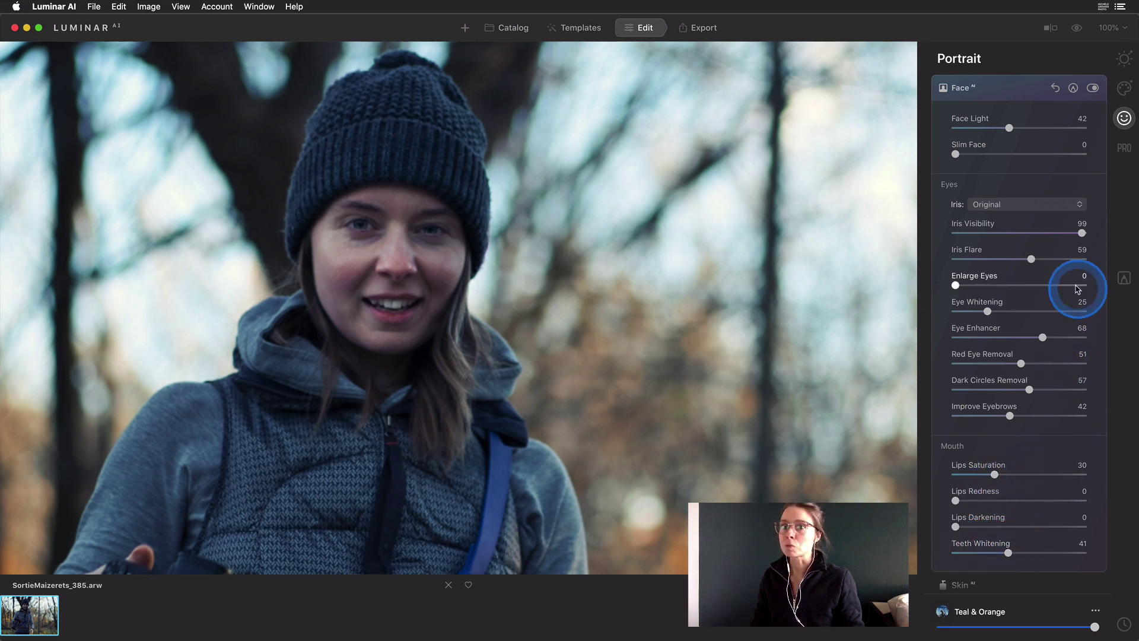
left_click(1007, 93)
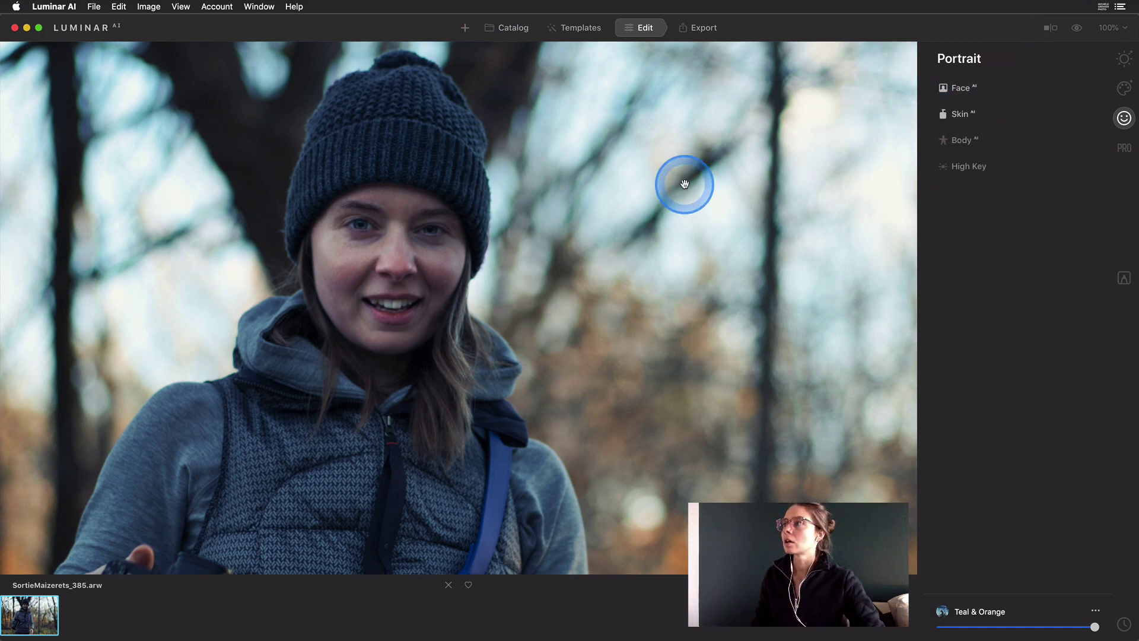
Step: Warm and brighten the whole photo in the Light tool with Temperature 6851 and Exposure 0.87
left_click(1125, 58)
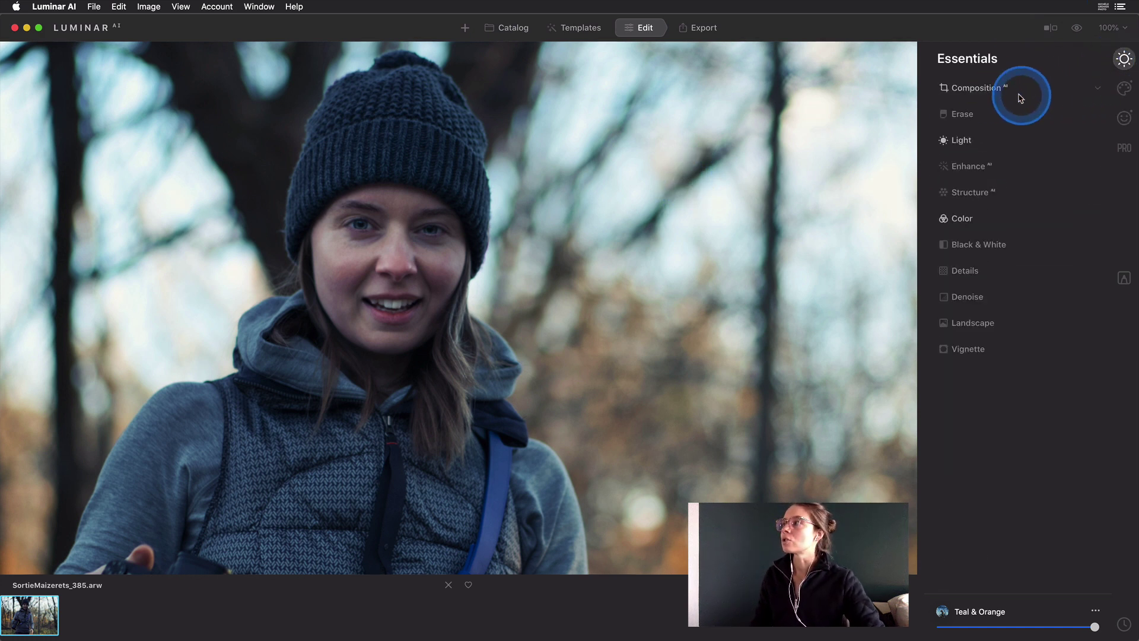
left_click(973, 141)
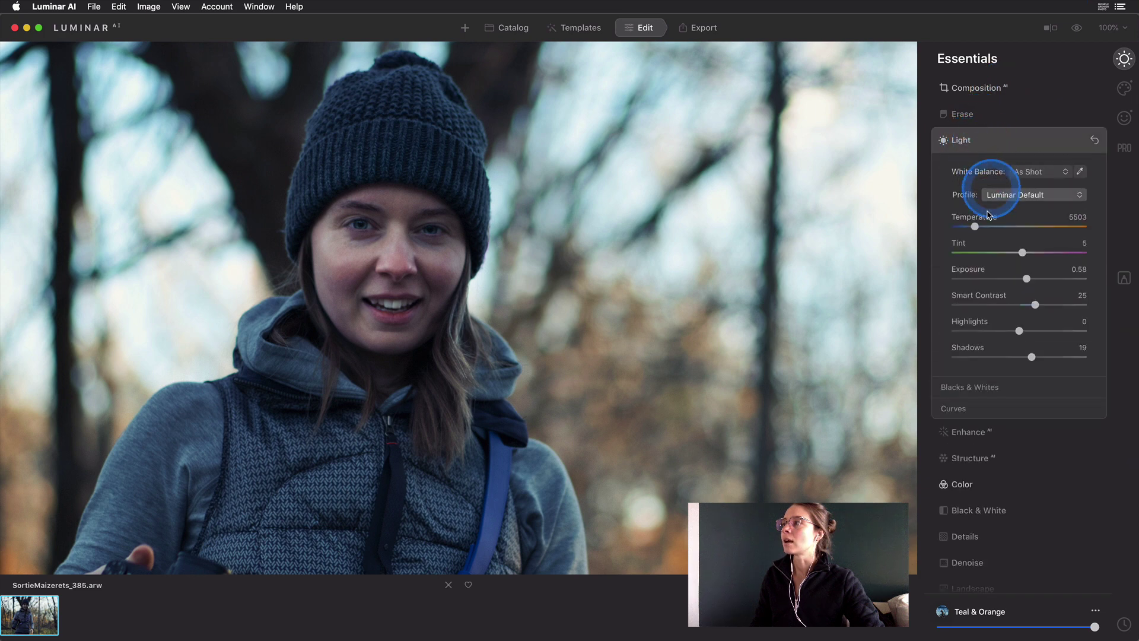
left_click(478, 231)
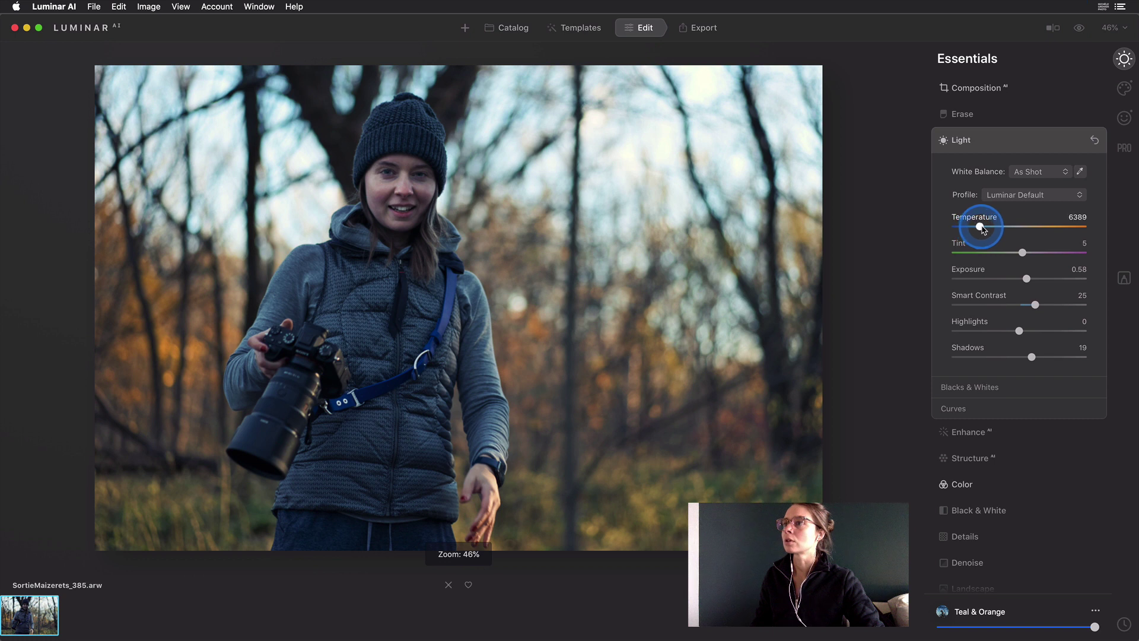
left_click_drag(985, 229, 988, 229)
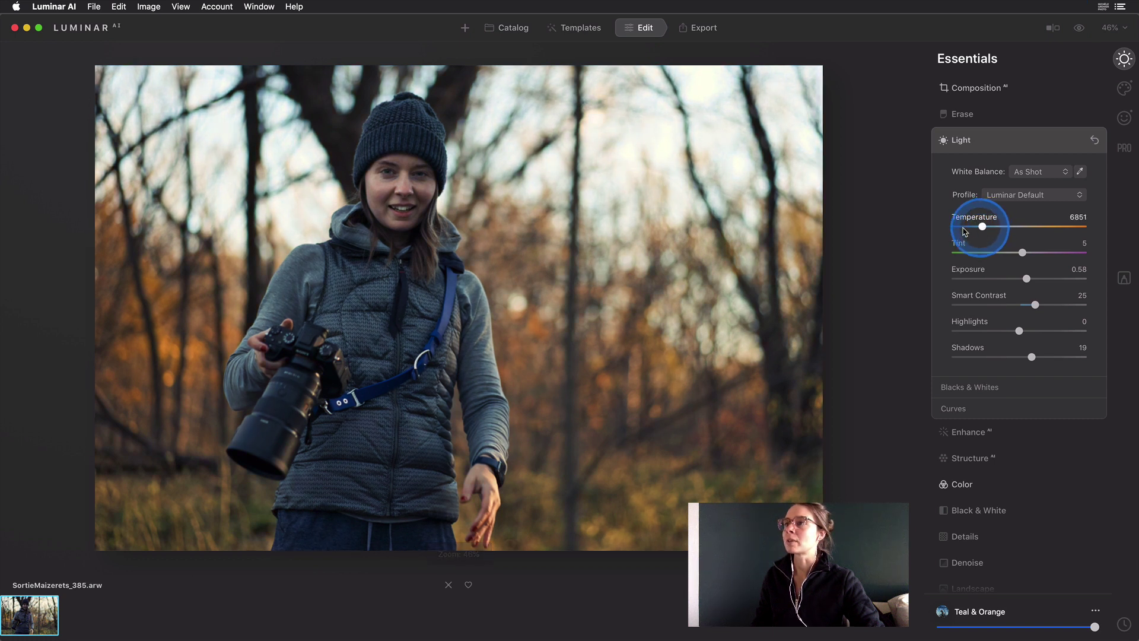
left_click(1012, 252)
left_click(1026, 279)
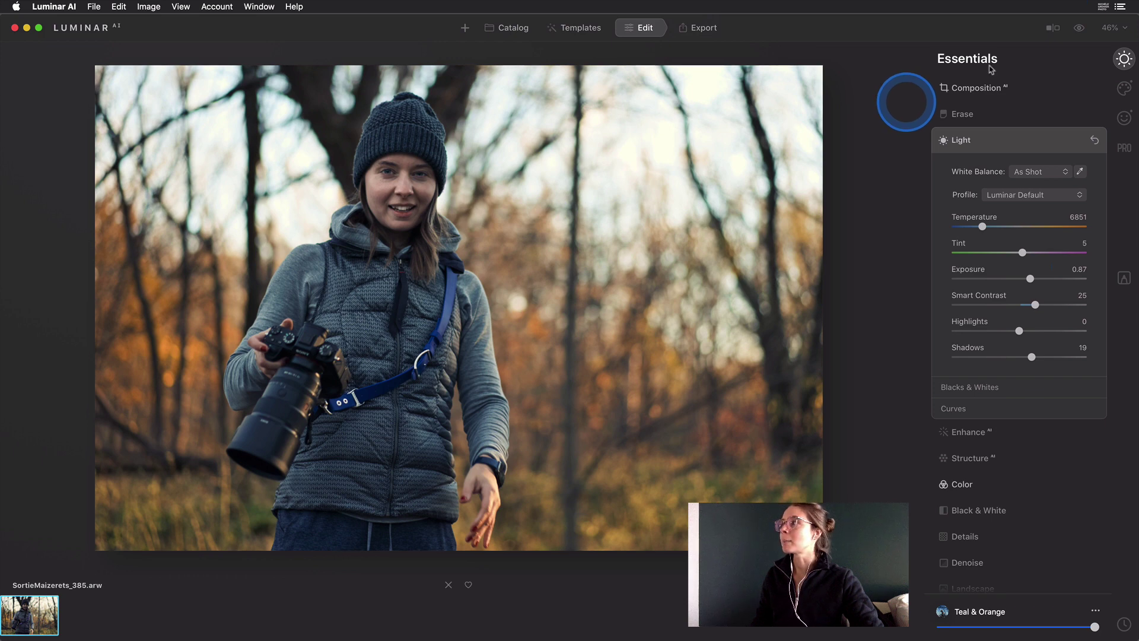
Step: Compare the edited portrait with its original and check the Teal & Orange template's strength and options
left_click_drag(1079, 29, 1079, 28)
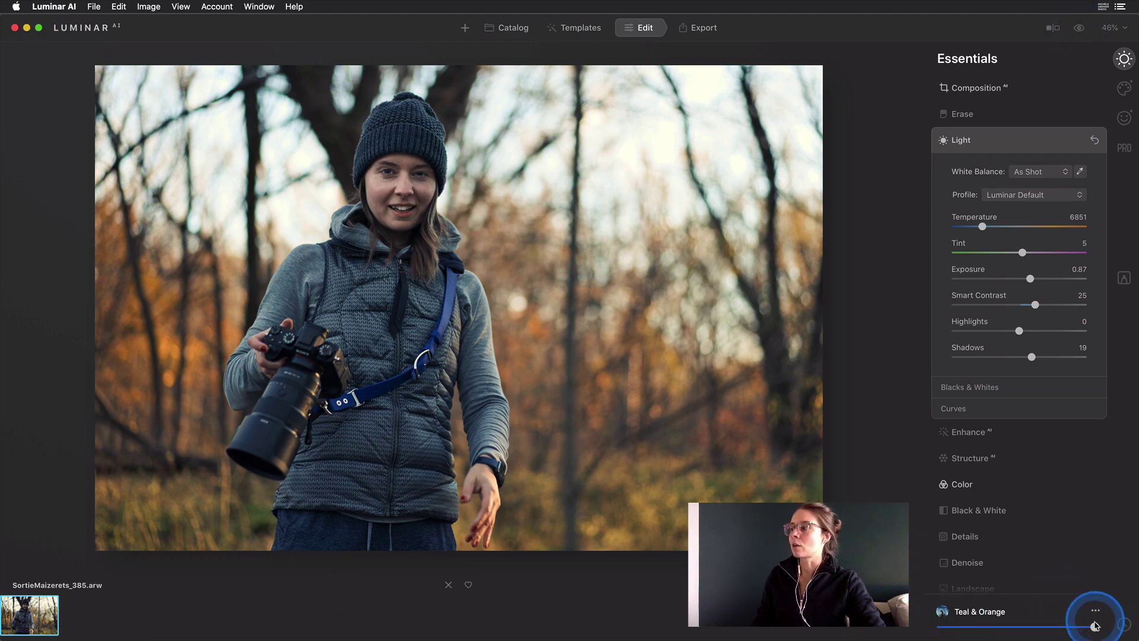
mouse_move(1095, 626)
left_mouse_down()
mouse_move(929, 629)
mouse_move(1050, 627)
mouse_move(1099, 613)
left_mouse_up()
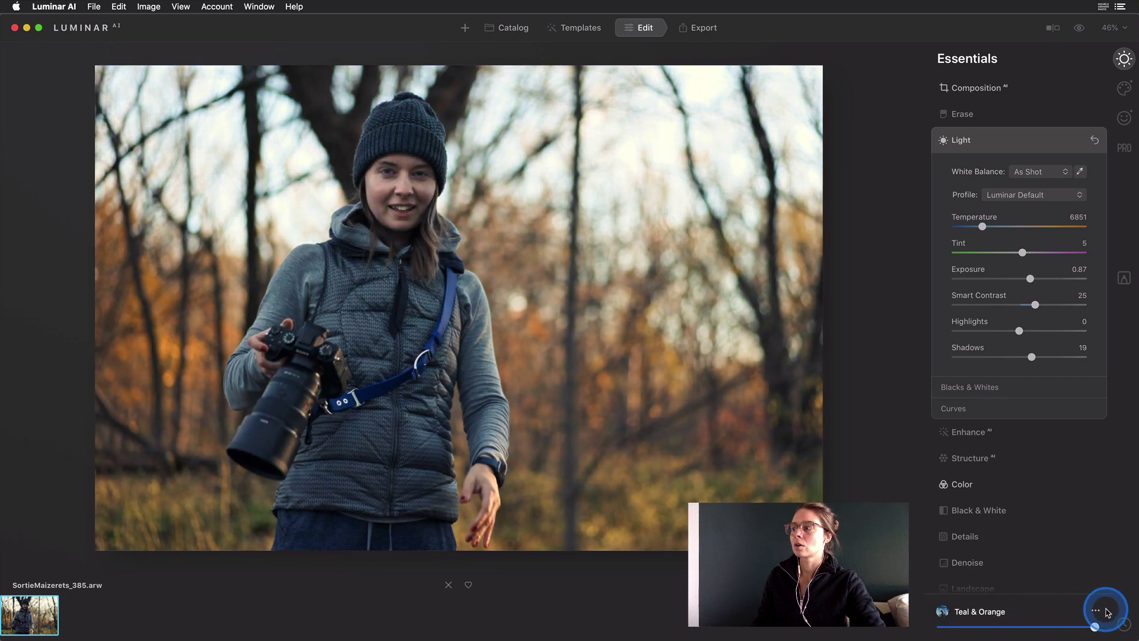
left_click(1098, 611)
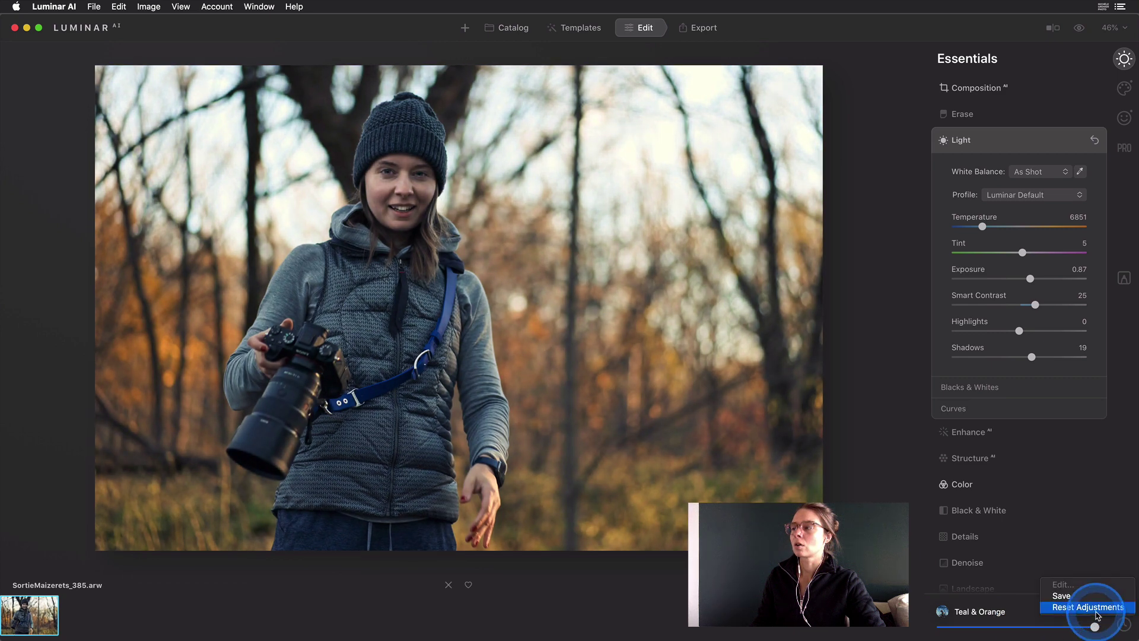
left_click(1096, 612)
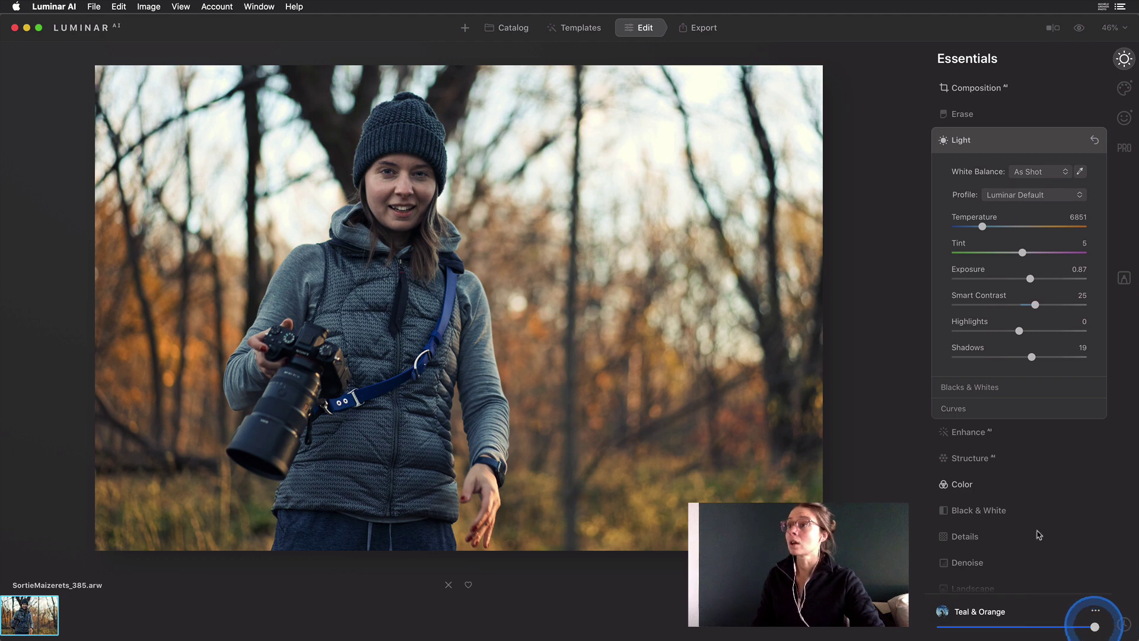
Step: Apply the Burned Film template from the Experimental portrait collection and reduce its strength to 47
left_click(577, 32)
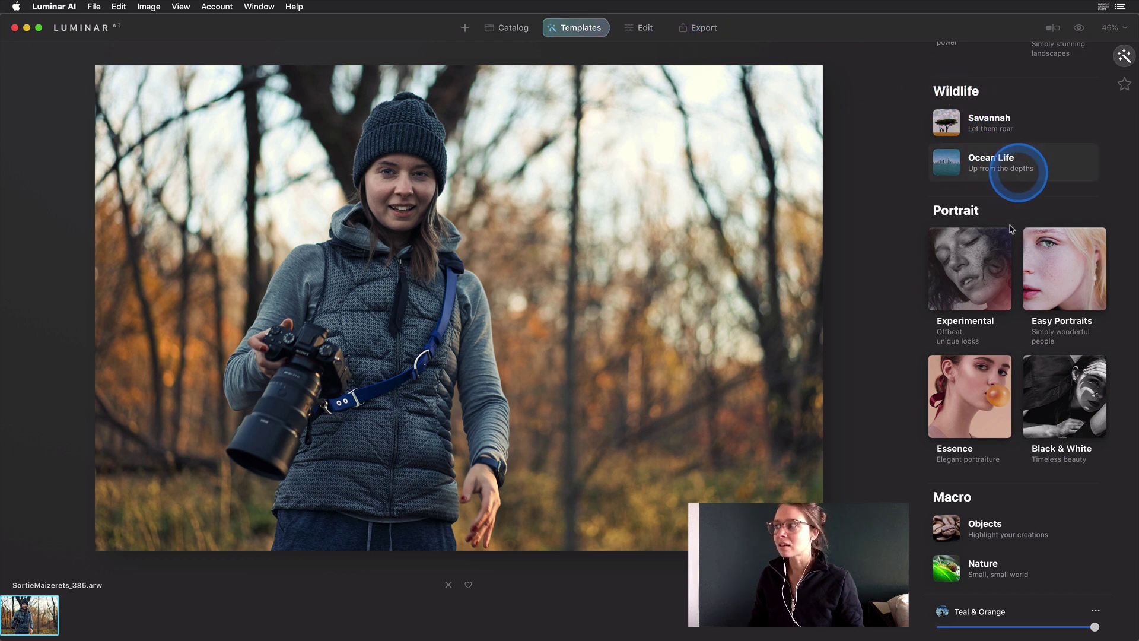
left_click(995, 248)
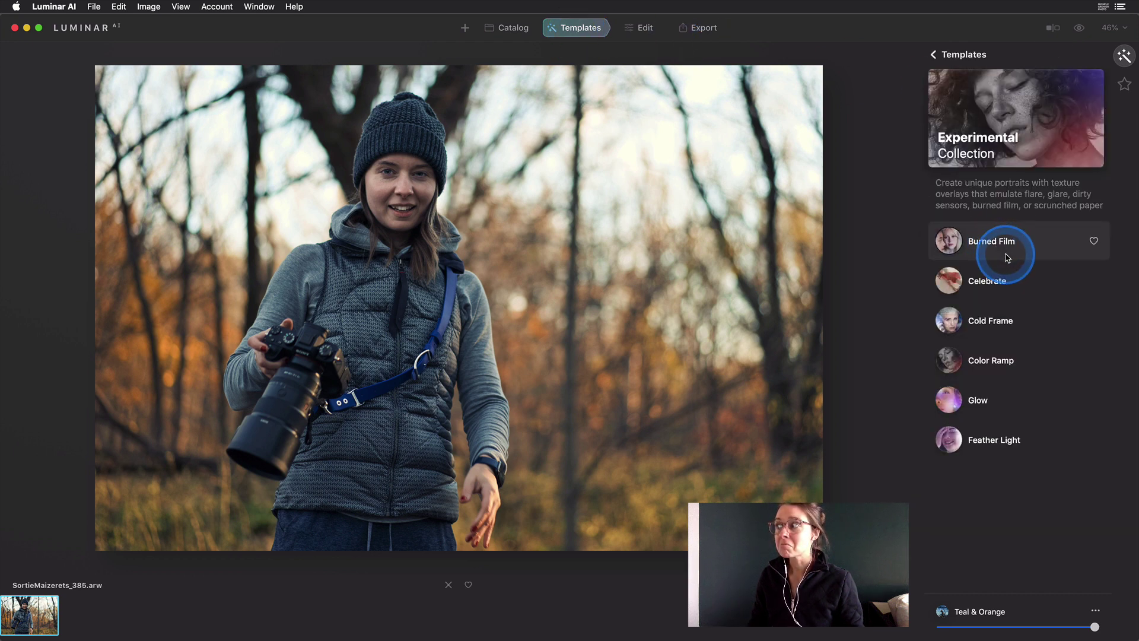
left_click(1007, 257)
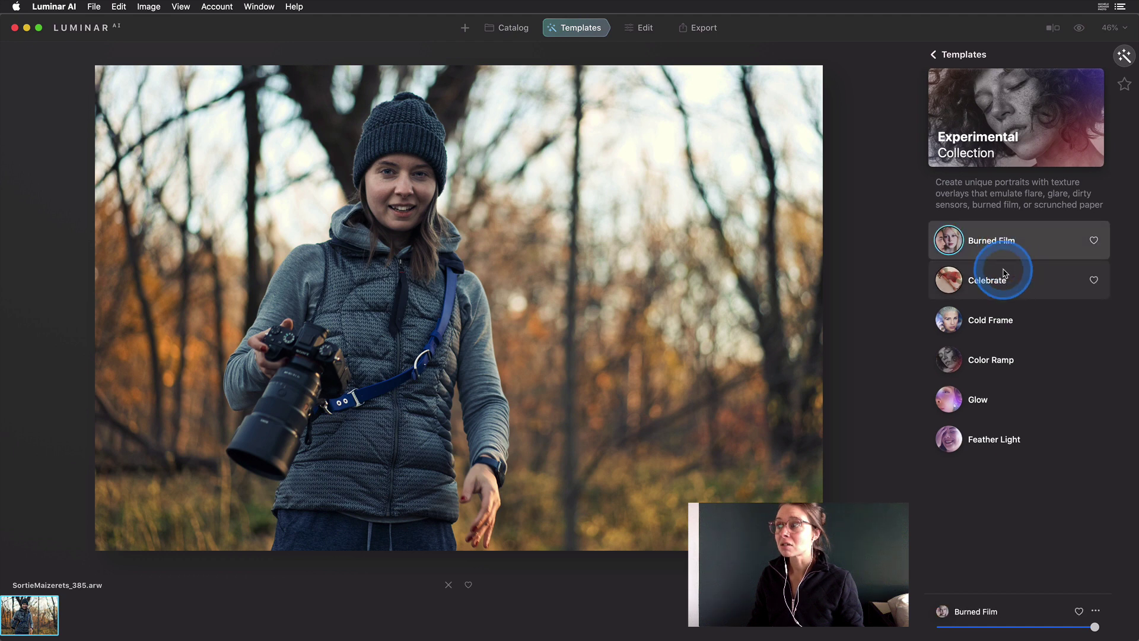
left_click(1005, 273)
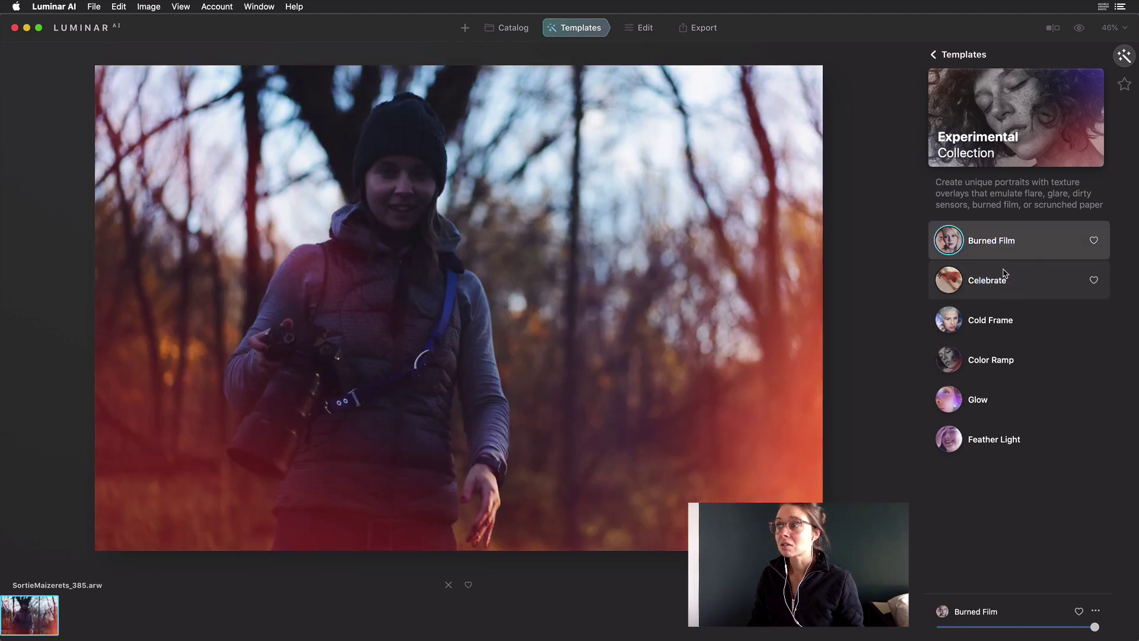
mouse_move(1095, 627)
left_mouse_down()
mouse_move(903, 624)
mouse_move(1013, 627)
left_mouse_up()
Step: Examine the Structure AI and Face AI settings that come with the Burned Film template
left_click(644, 28)
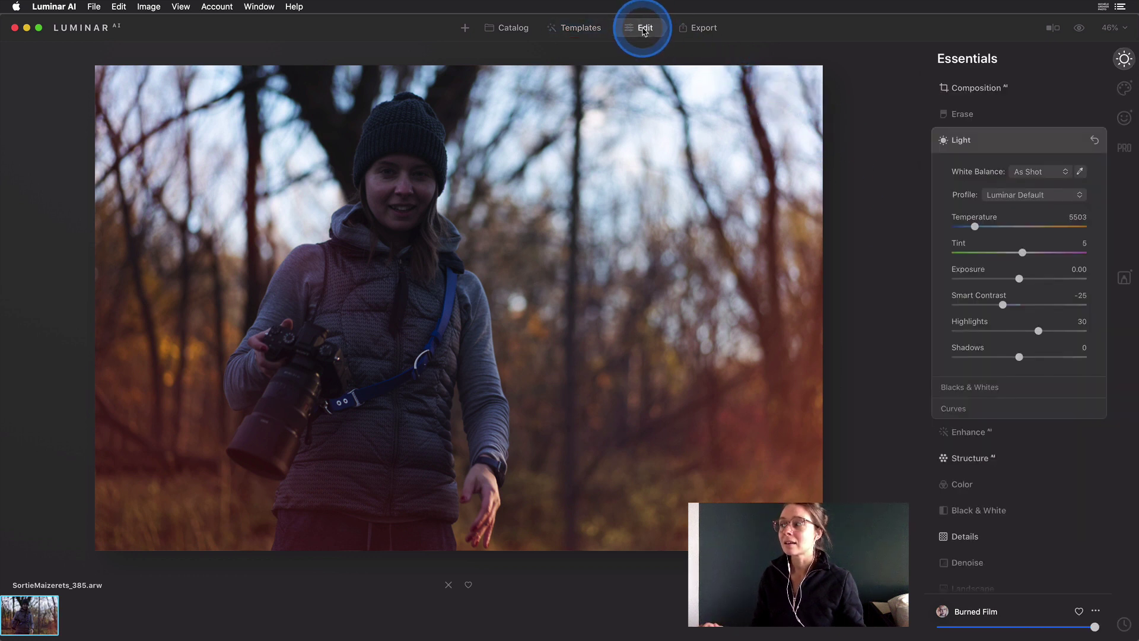
left_click(978, 452)
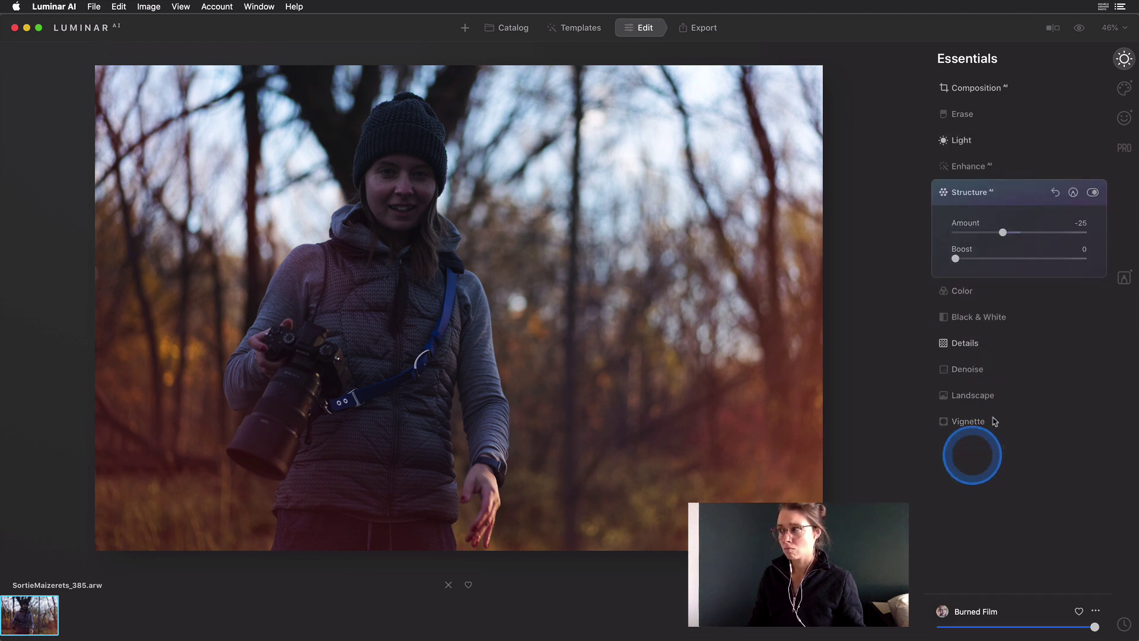
left_click(1025, 187)
left_click(1124, 117)
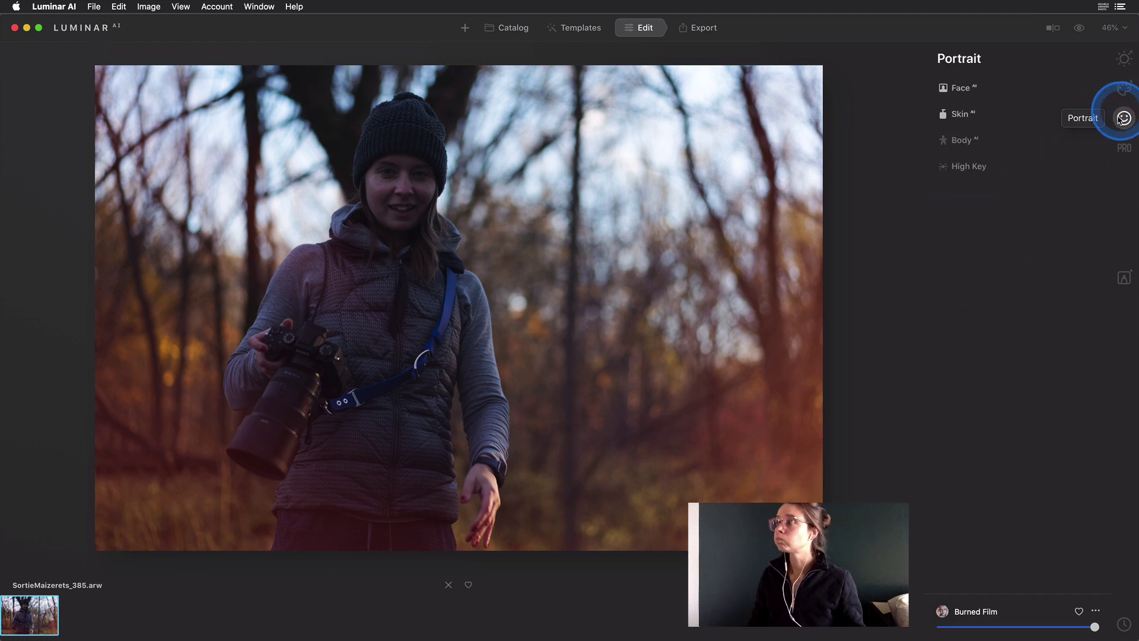
left_click(960, 86)
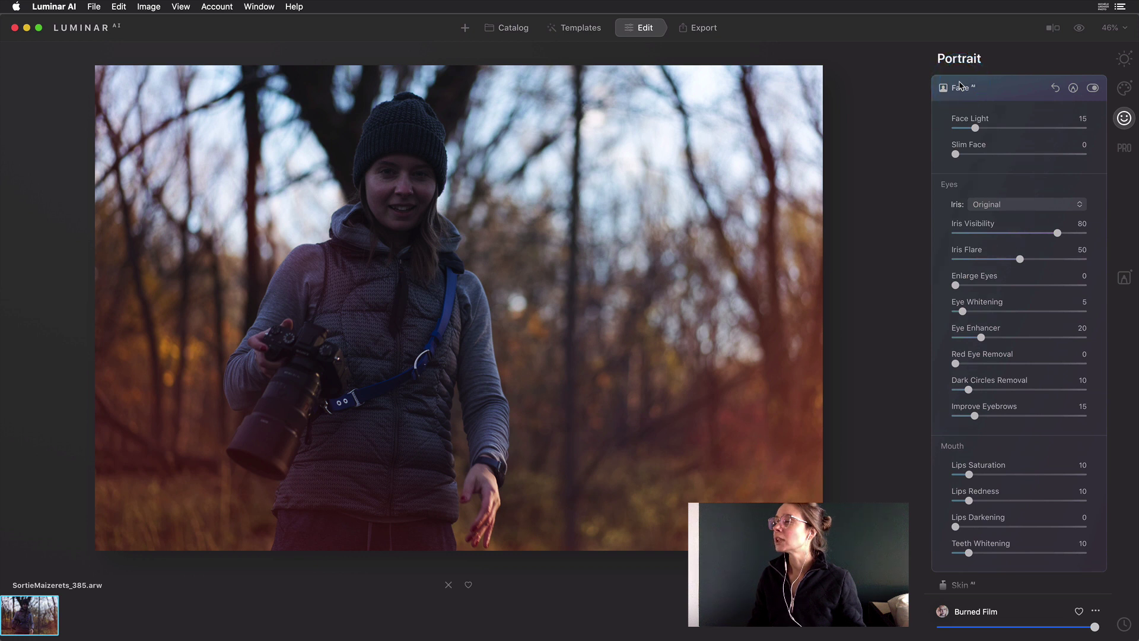
left_click(962, 85)
left_click(1011, 457)
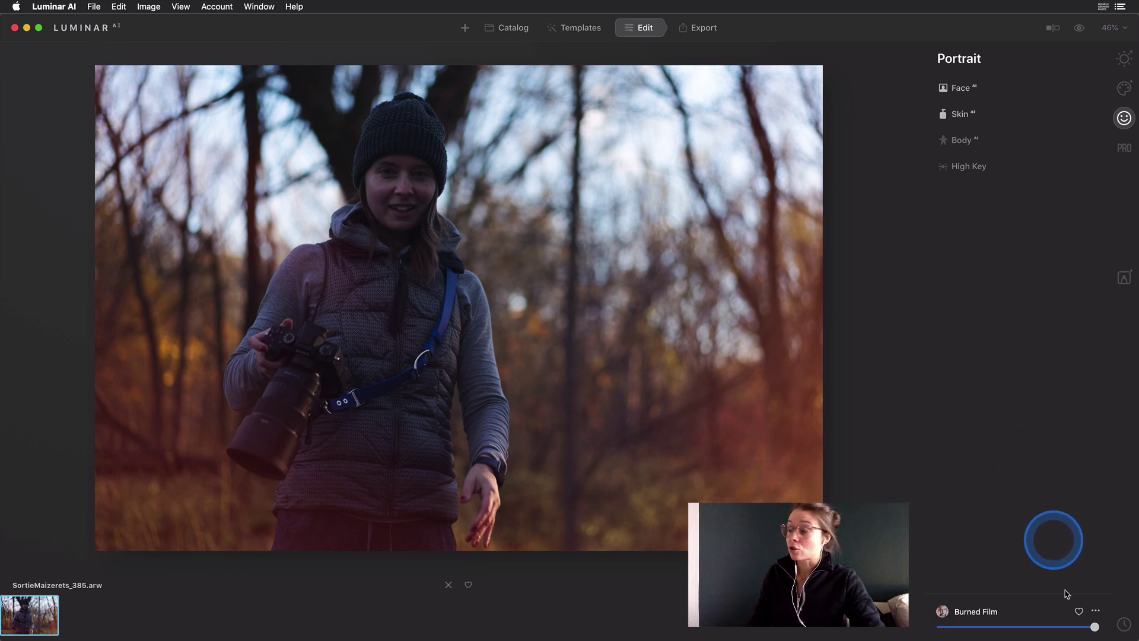
Step: Reduce the Burned Film template's strength to 0 and return to the Essentials tools
left_click_drag(1095, 627, 874, 628)
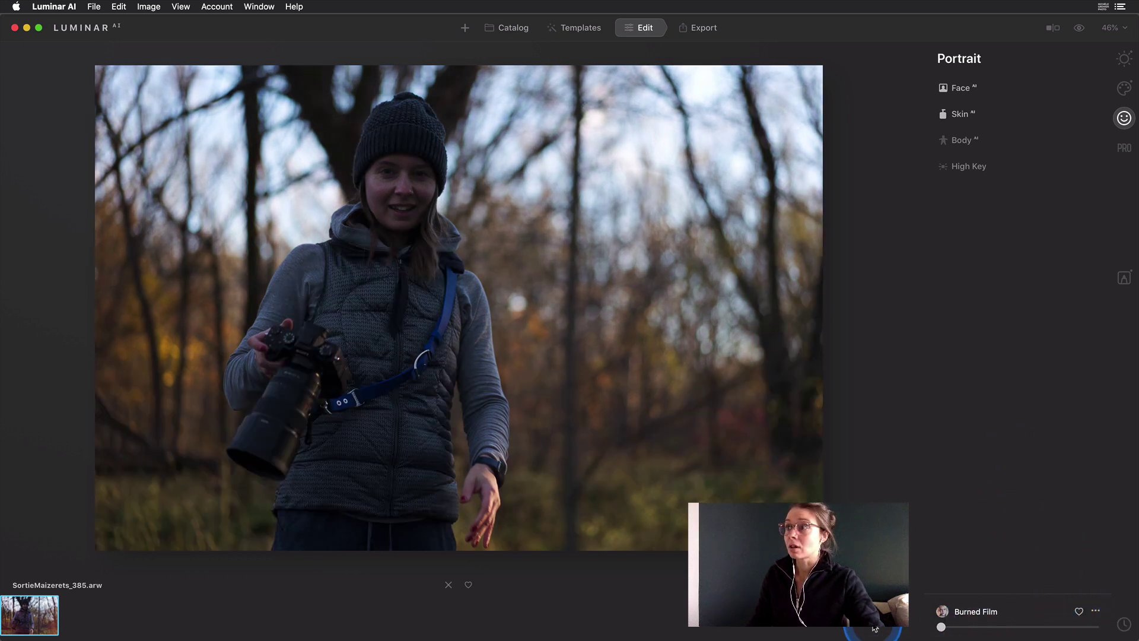
left_click(1032, 156)
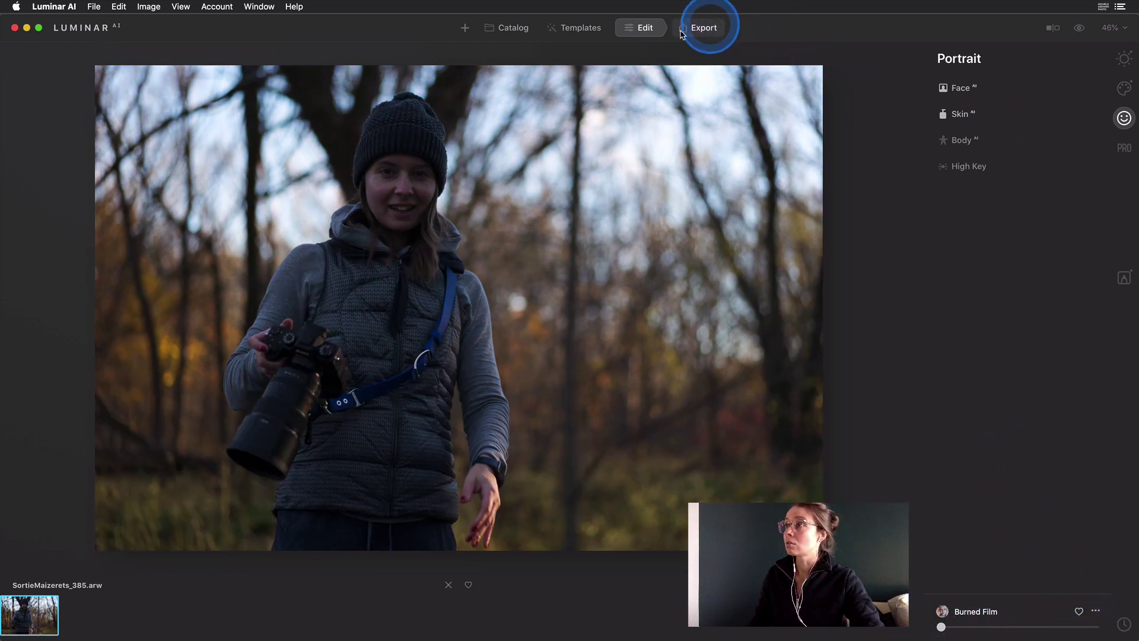
left_click(1122, 61)
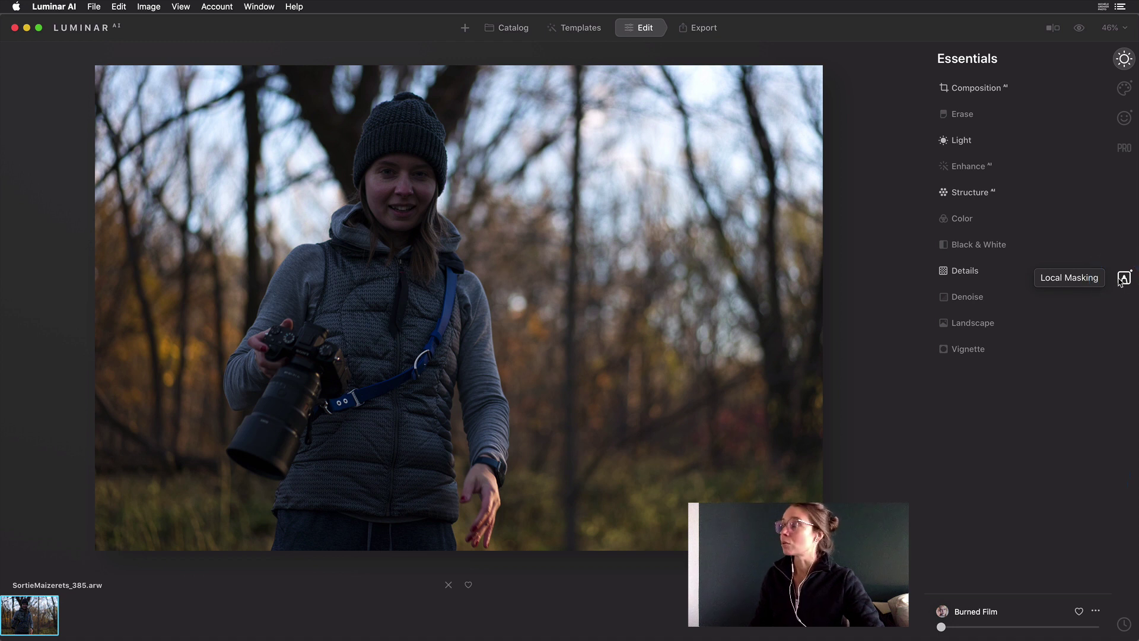
Step: Revert the photo through the edit history to the Filters Amount +100 entry just before the Burned Film template
left_click(1125, 624)
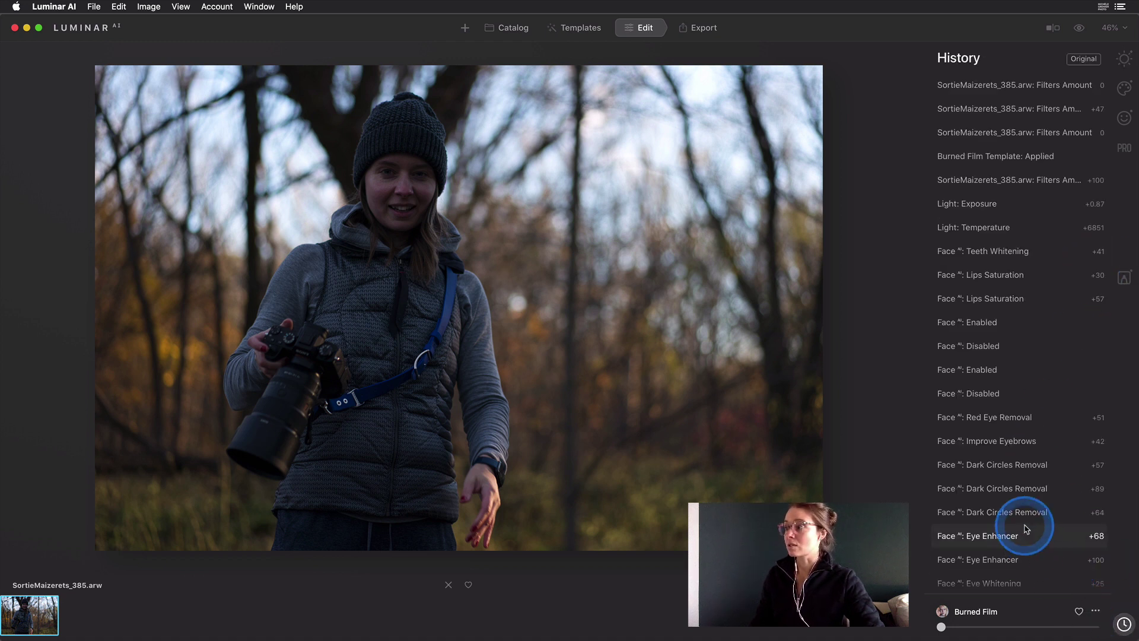
scroll(1017, 522, "down", 3)
scroll(1026, 528, "up", 3)
left_click(1048, 350)
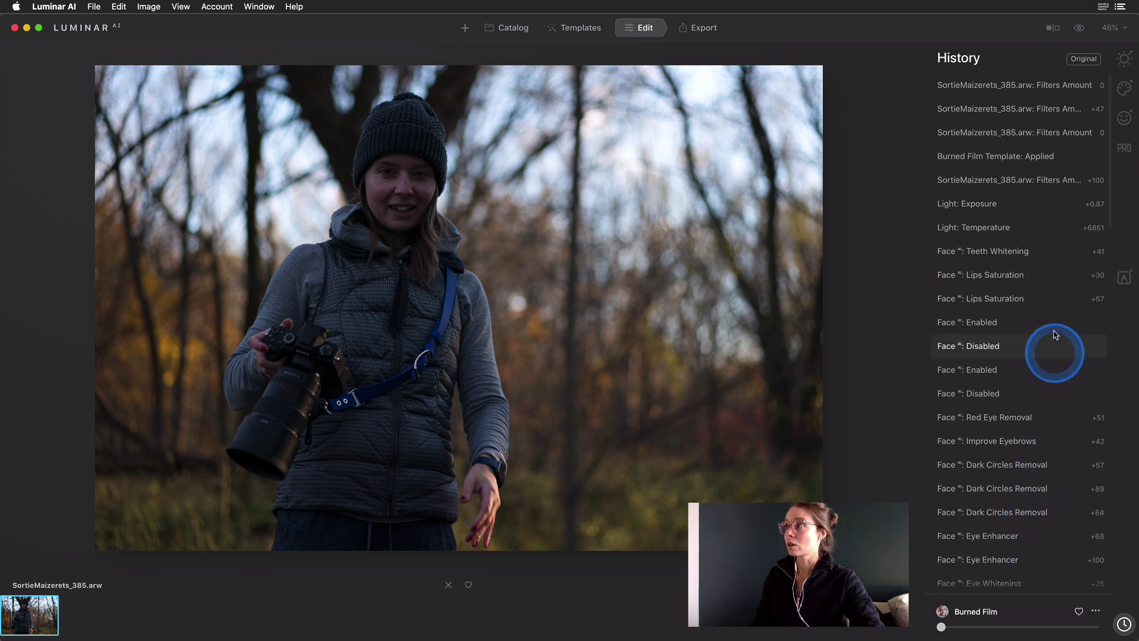
left_click(1044, 298)
left_click(1036, 273)
left_click(1028, 305)
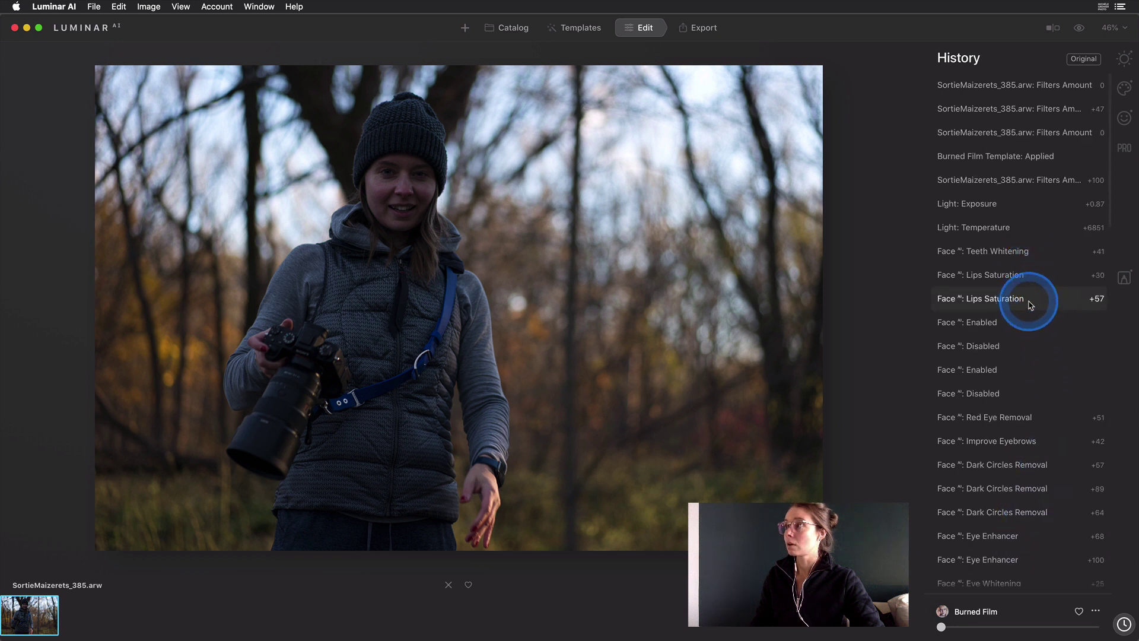
left_click(1009, 182)
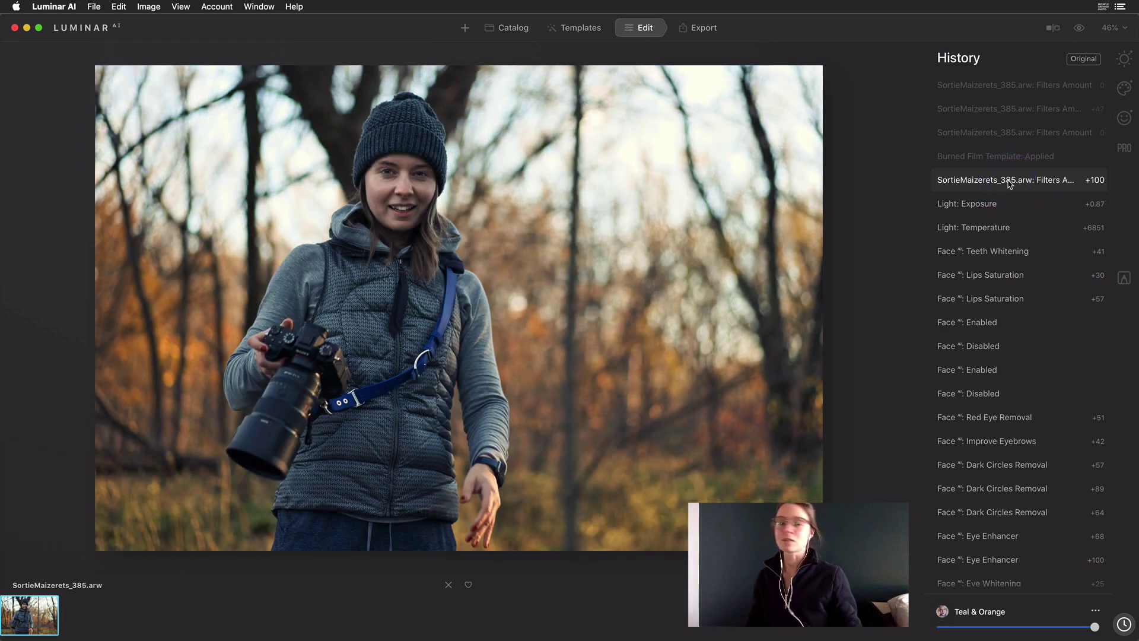
left_click_drag(1003, 179, 886, 191)
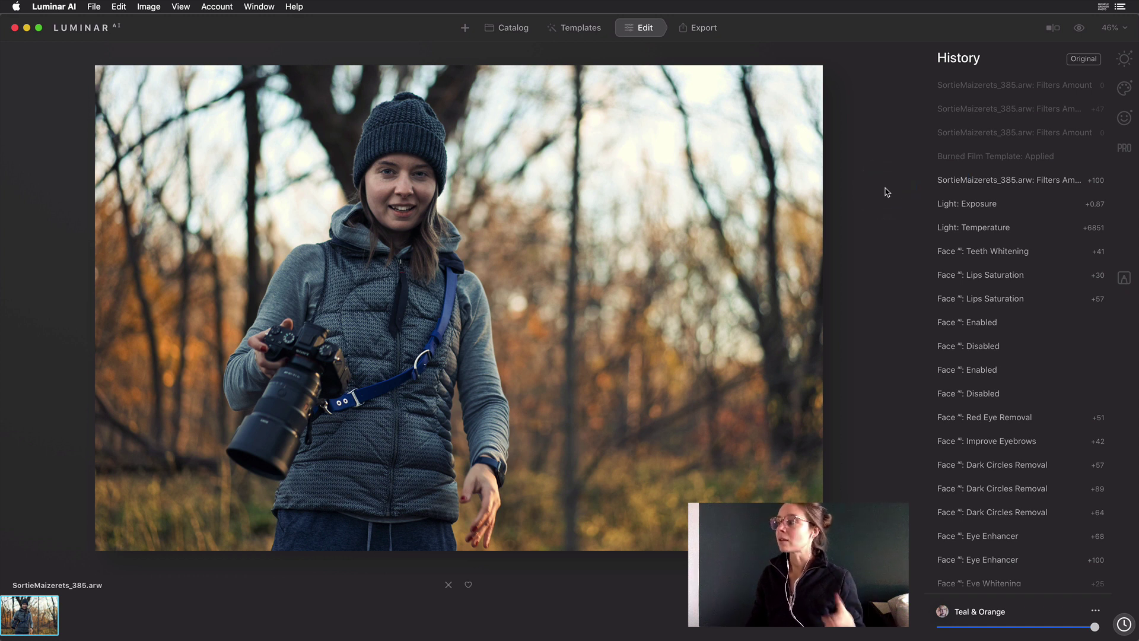
left_click(900, 191)
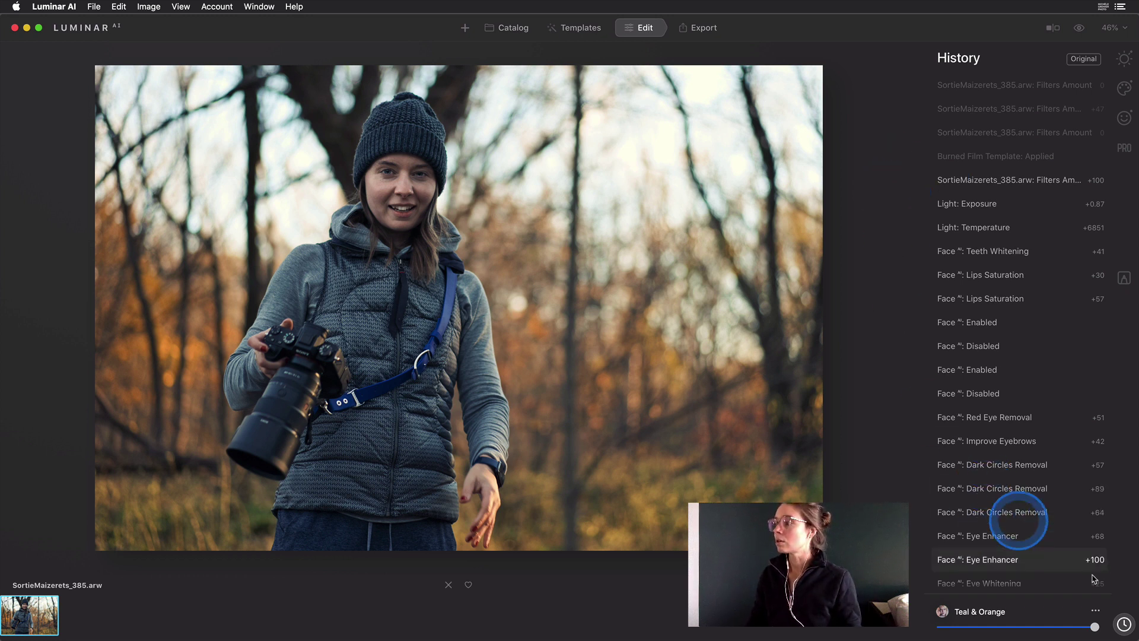
Step: Save the restored adjustments as a custom template named Teal & Orange edit
left_click(1095, 611)
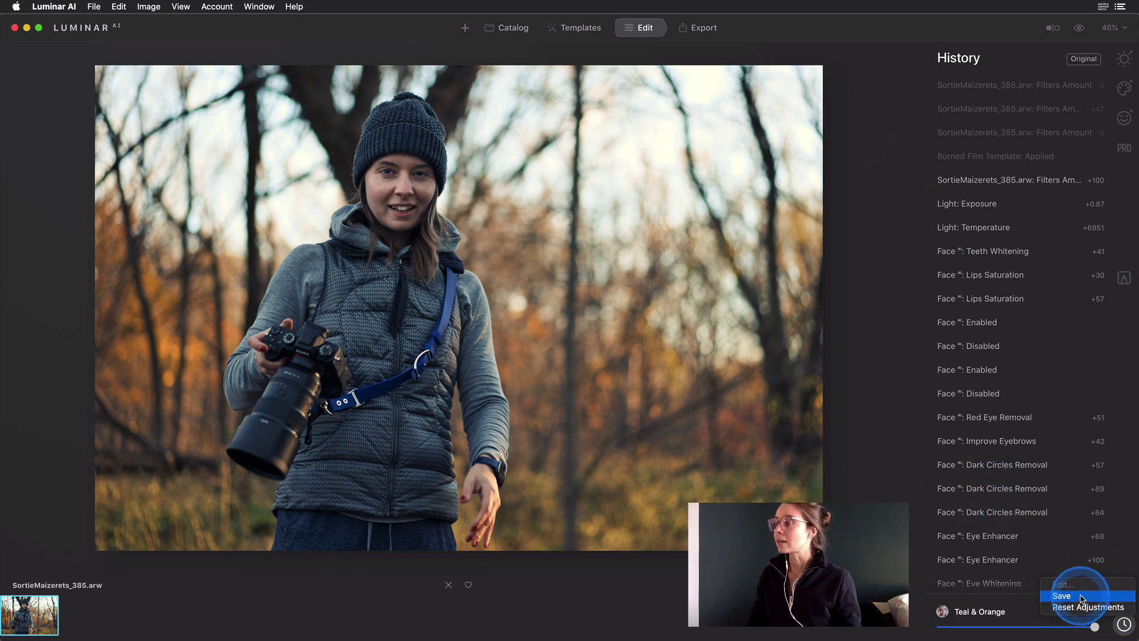
left_click(1081, 597)
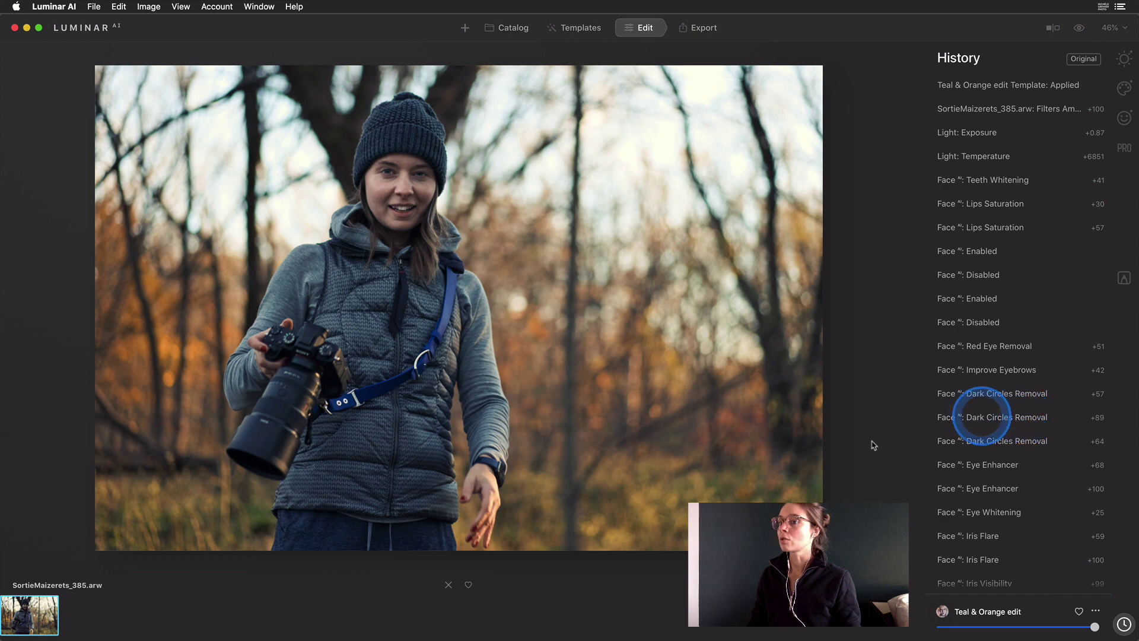
scroll(1026, 498, "down", 3)
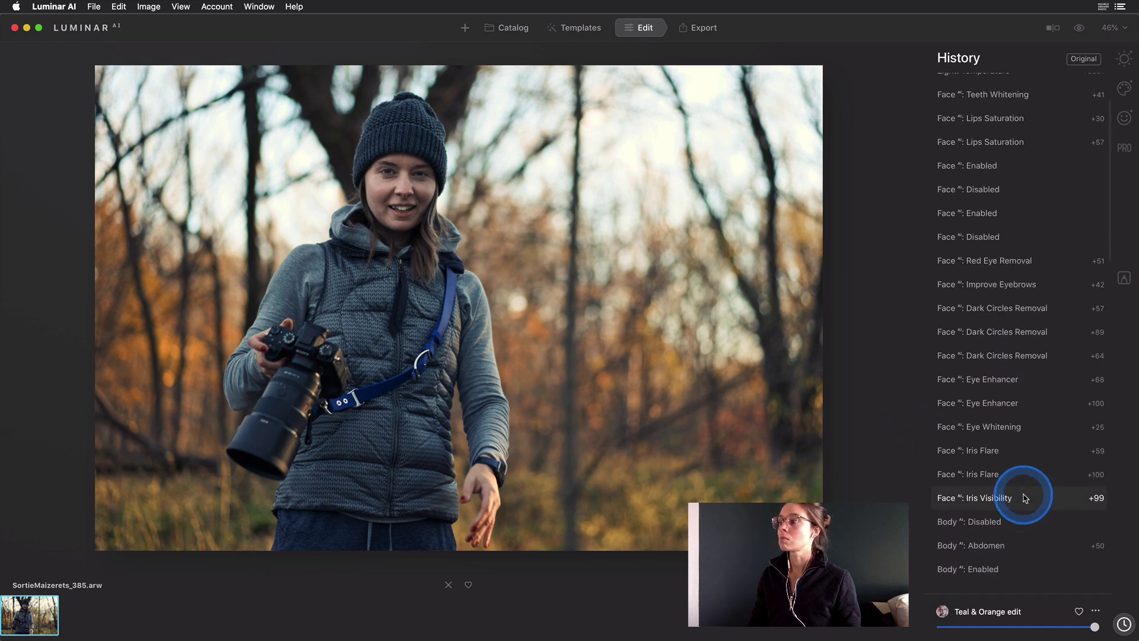
scroll(1026, 498, "up", 3)
Step: Check the Experimental template collection and review the photo's edit history down to its earliest entries
left_click(581, 28)
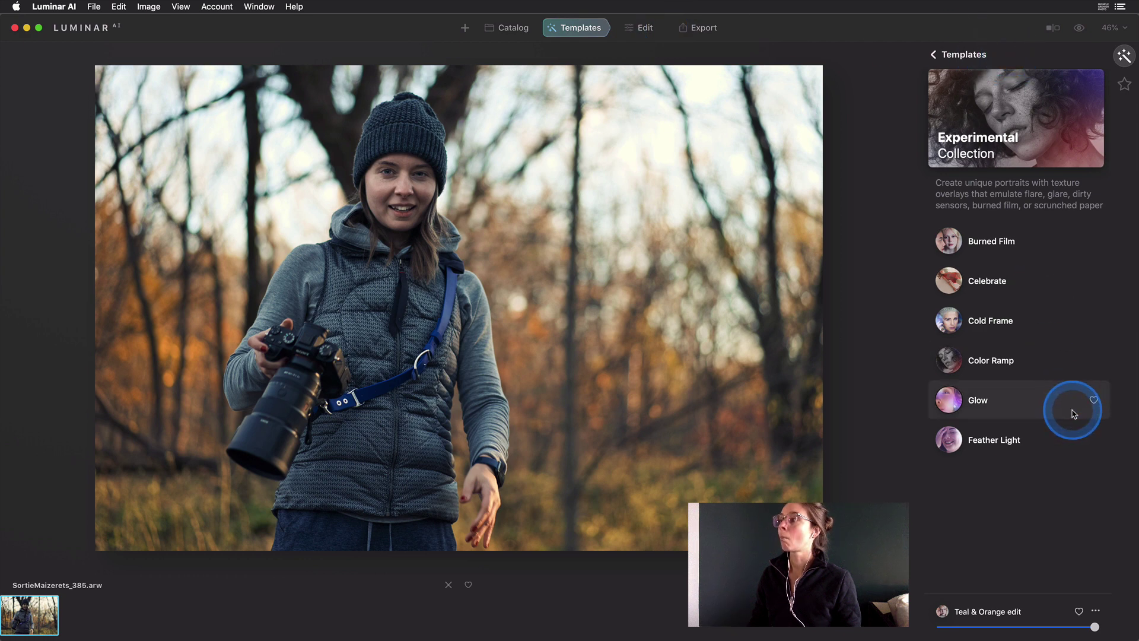
left_click(643, 29)
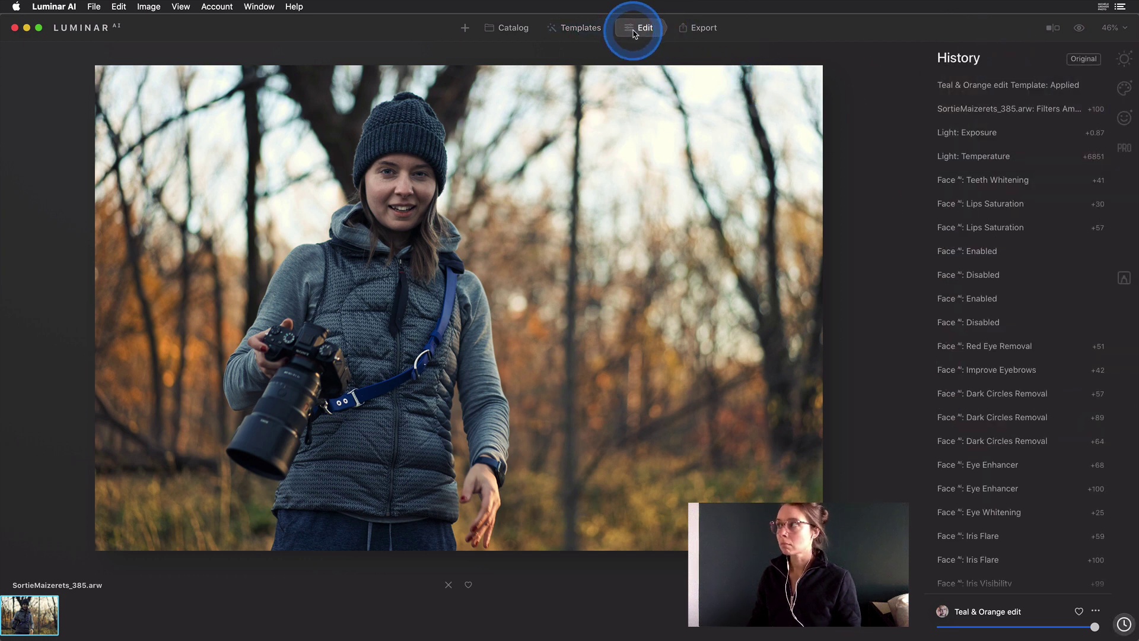
scroll(979, 250, "down", 15)
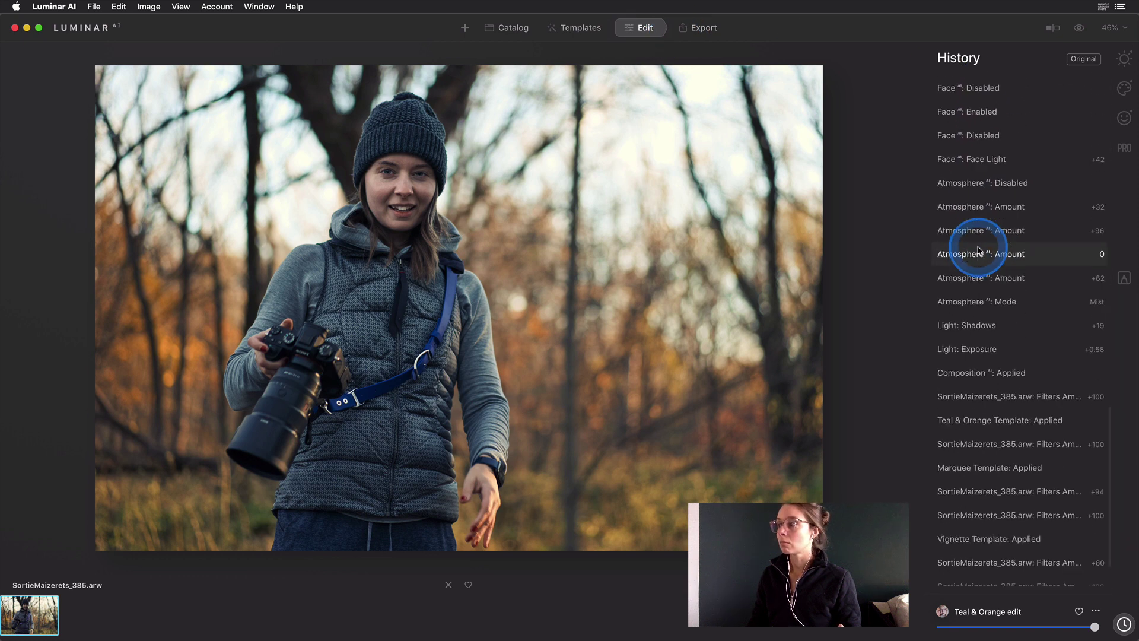
scroll(979, 250, "up", 15)
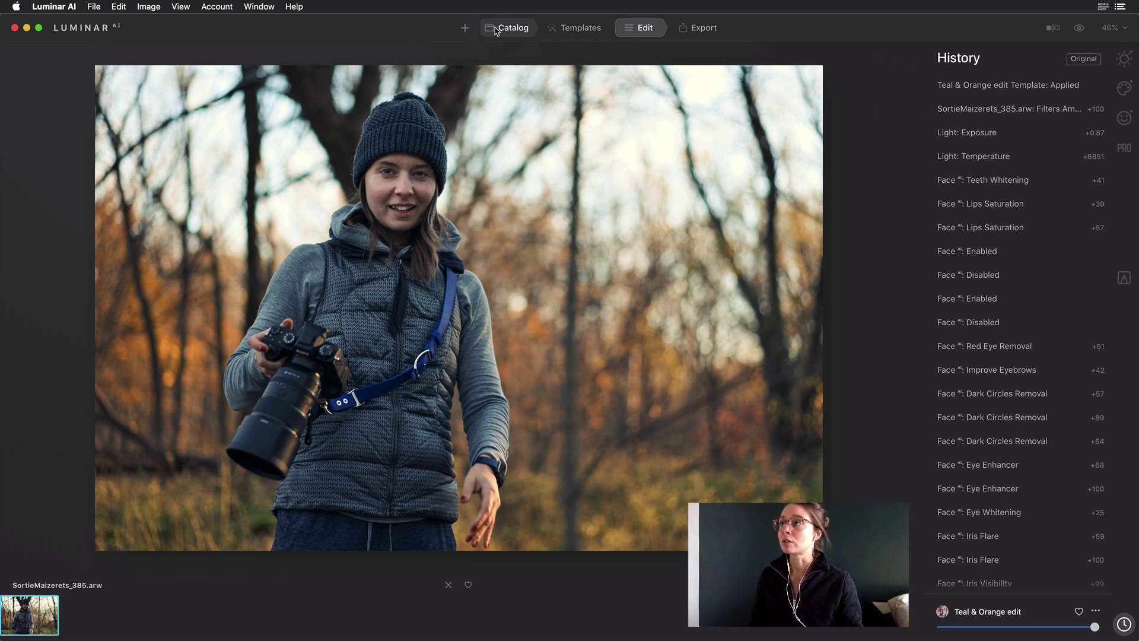
Step: Leave the Experimental collection and browse all template collections up to the For This Photo suggestions
left_click(558, 31)
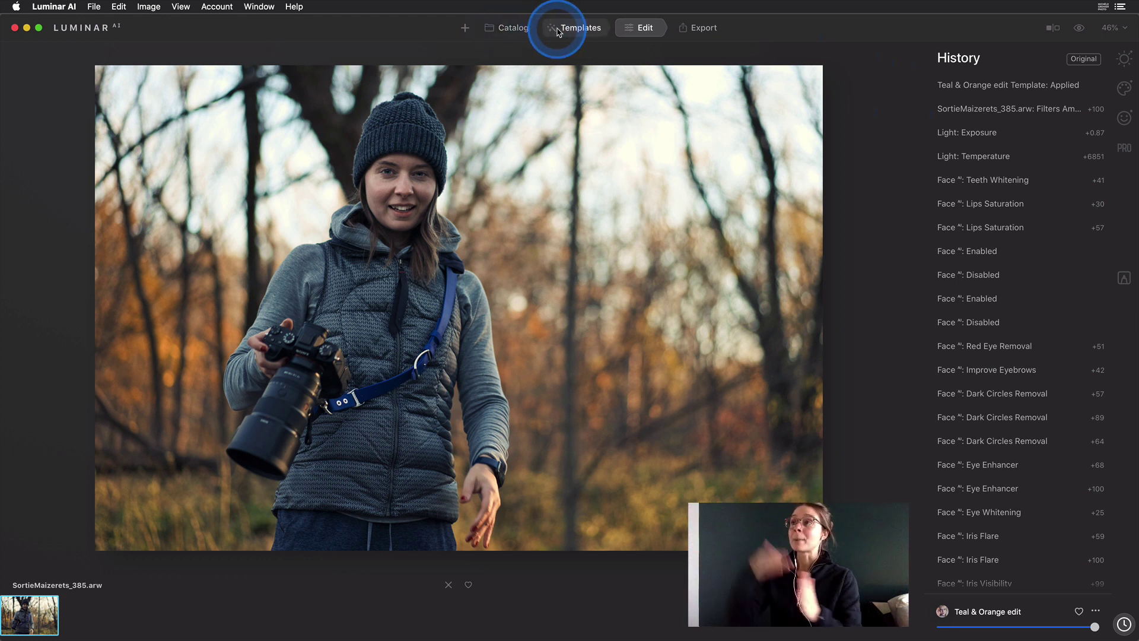
left_click(558, 31)
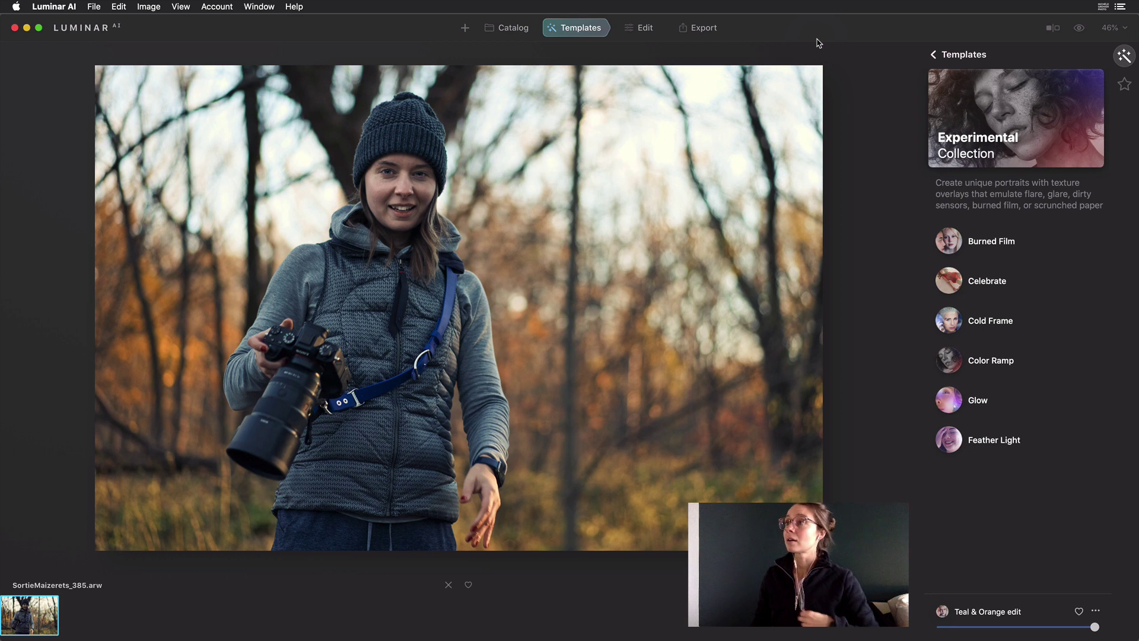
left_click(934, 54)
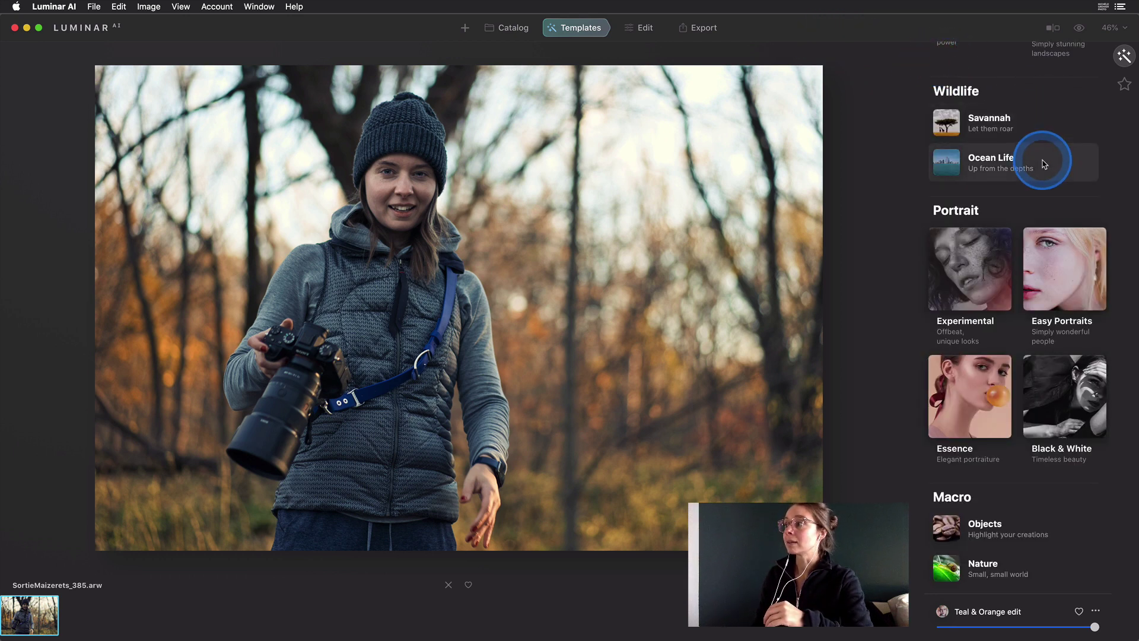
scroll(1043, 158, "down", 3)
scroll(1009, 233, "up", 10)
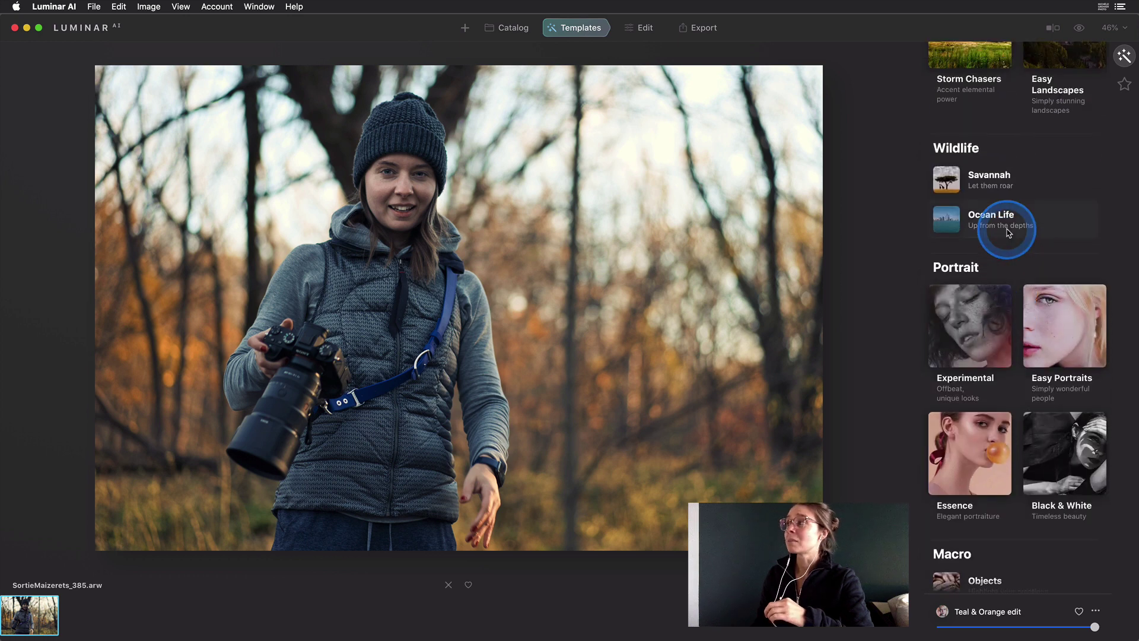
scroll(1006, 267, "up", 10)
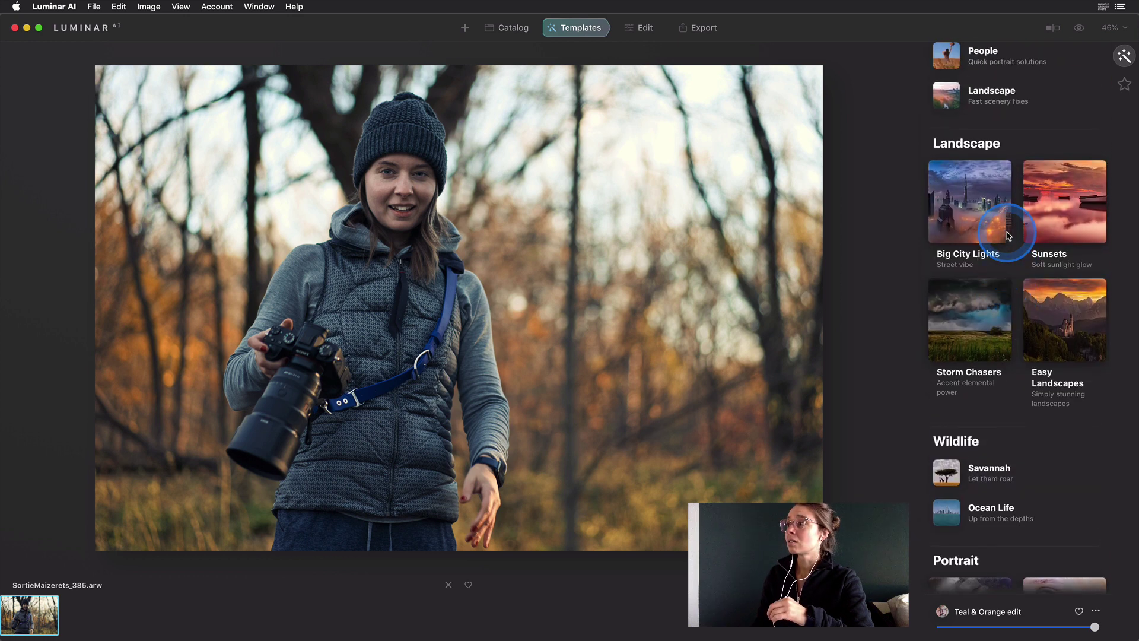
scroll(999, 317, "up", 1)
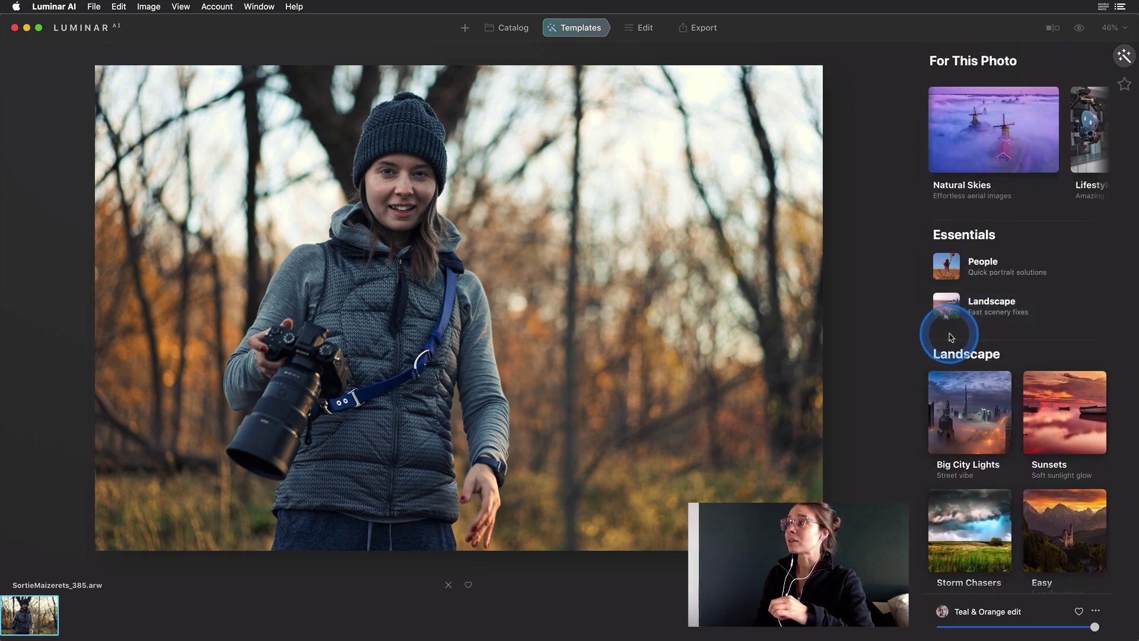
Step: Browse the template collections from Essentials down to the All Categories list and return to the For This Photo suggestions
scroll(999, 291, "down", 20)
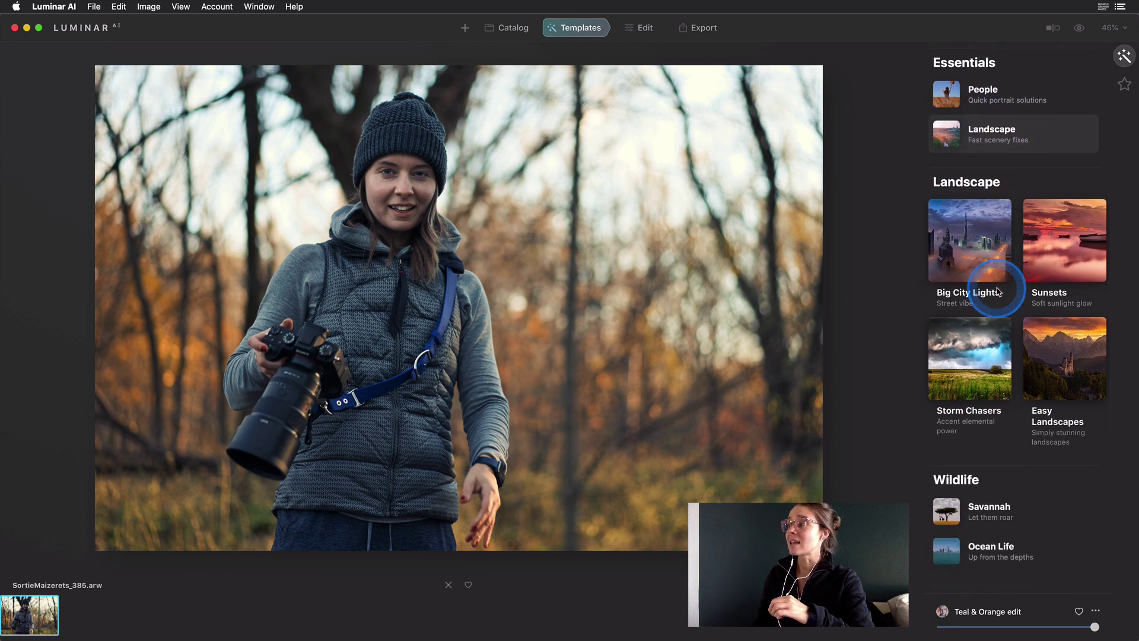
scroll(999, 292, "down", 12)
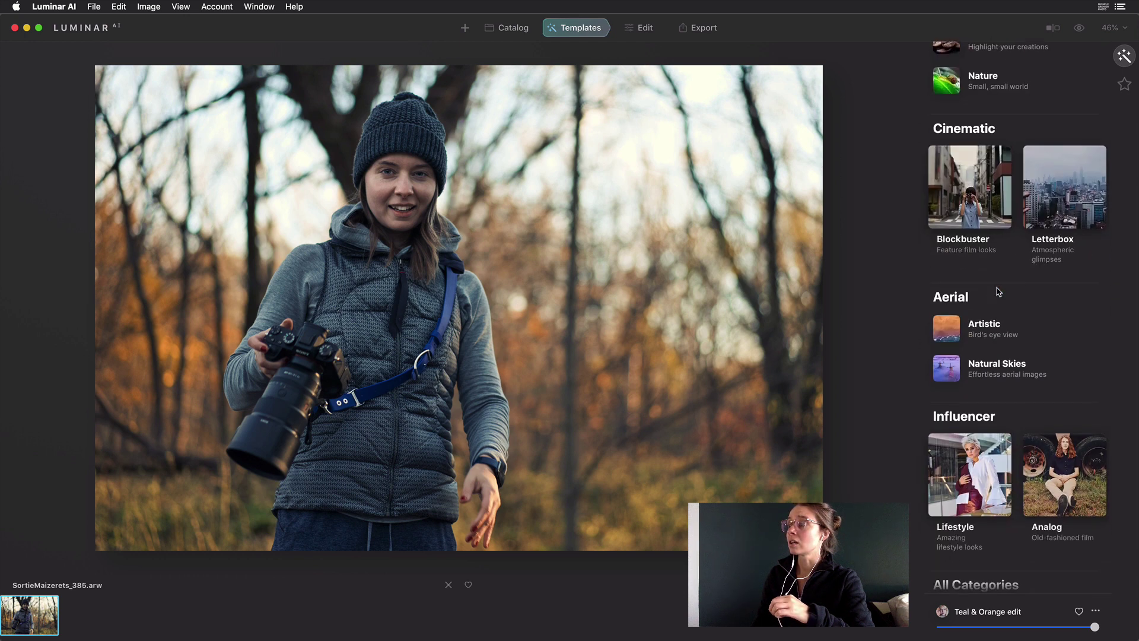
left_click(996, 292)
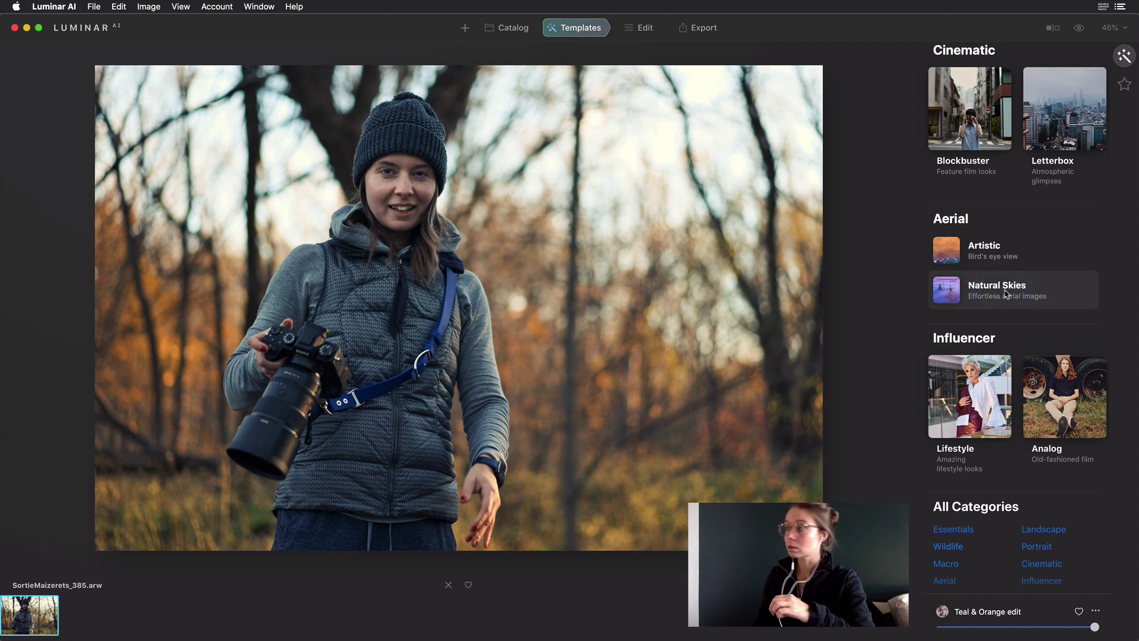
left_click(1040, 287)
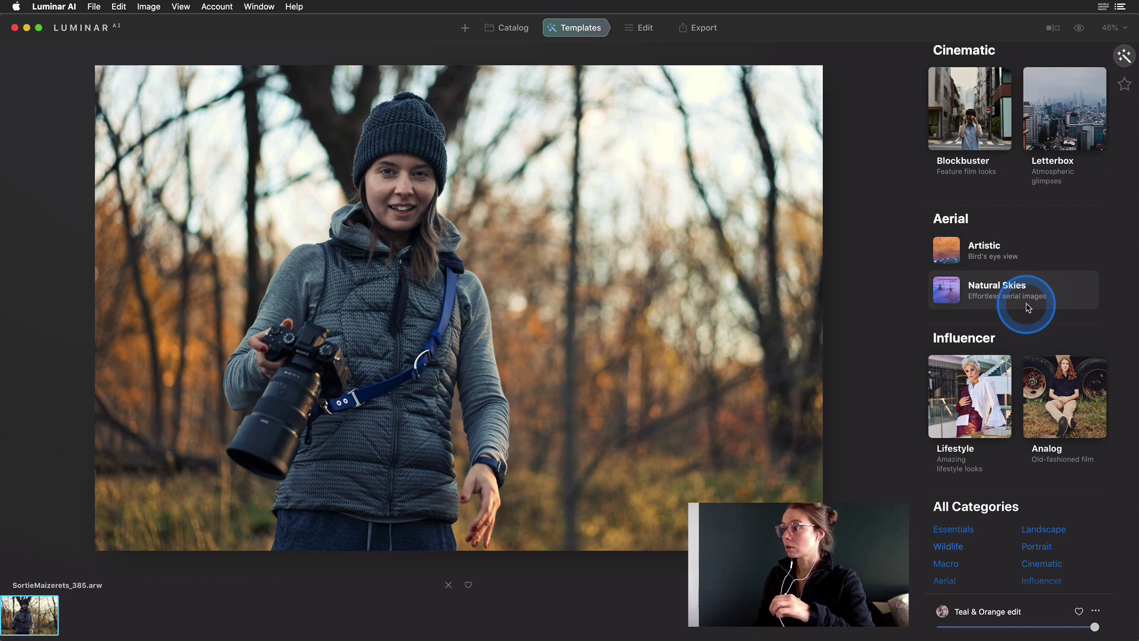
scroll(991, 554, "down", 2)
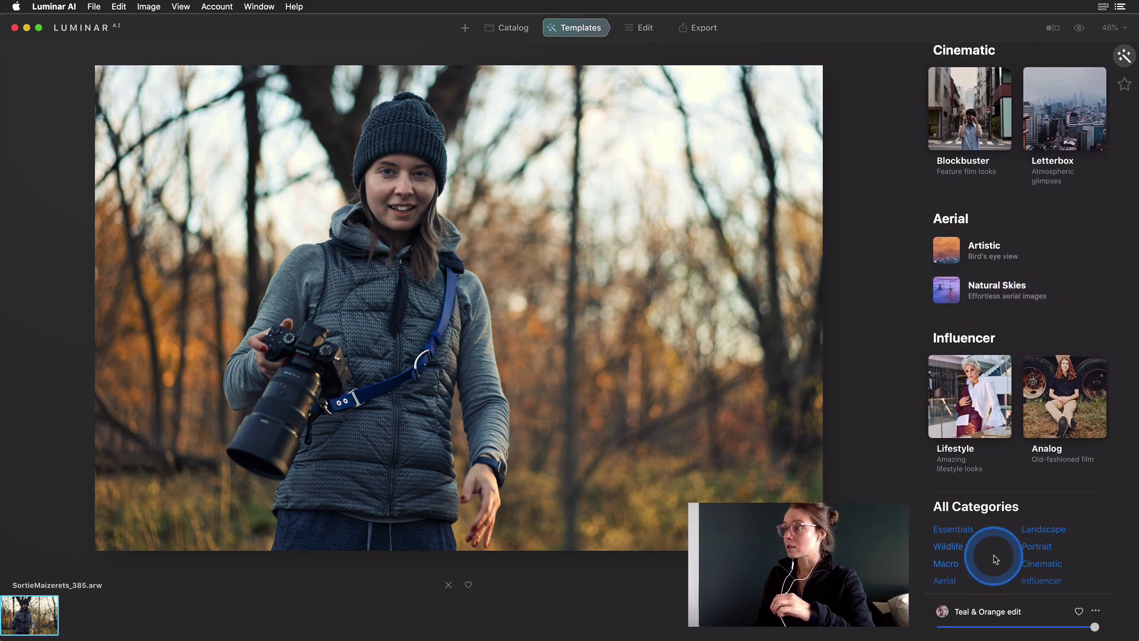
scroll(1009, 510, "up", 15)
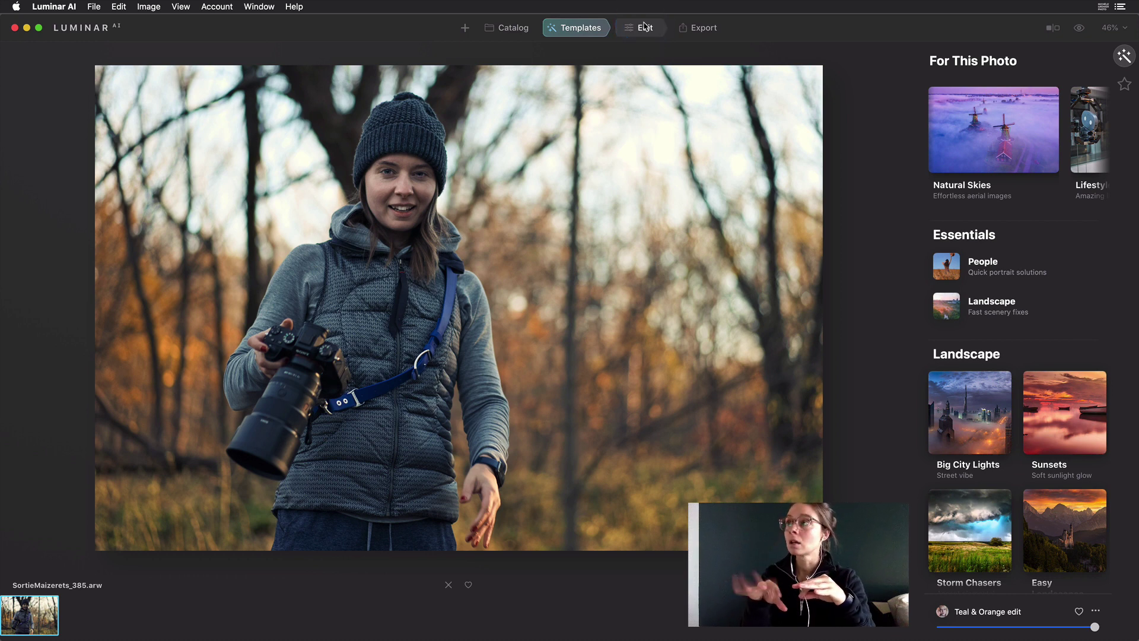
Step: Return to editing the photo and review each tool group from Essentials to Professional, including the Color Harmony controls
left_click(645, 27)
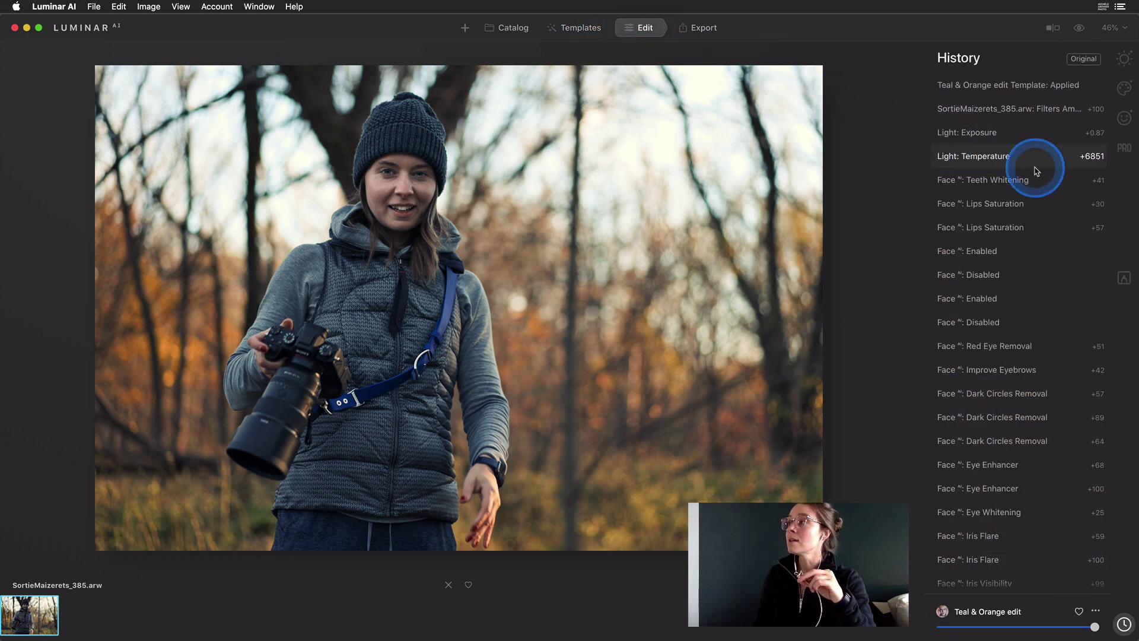
left_click(1124, 60)
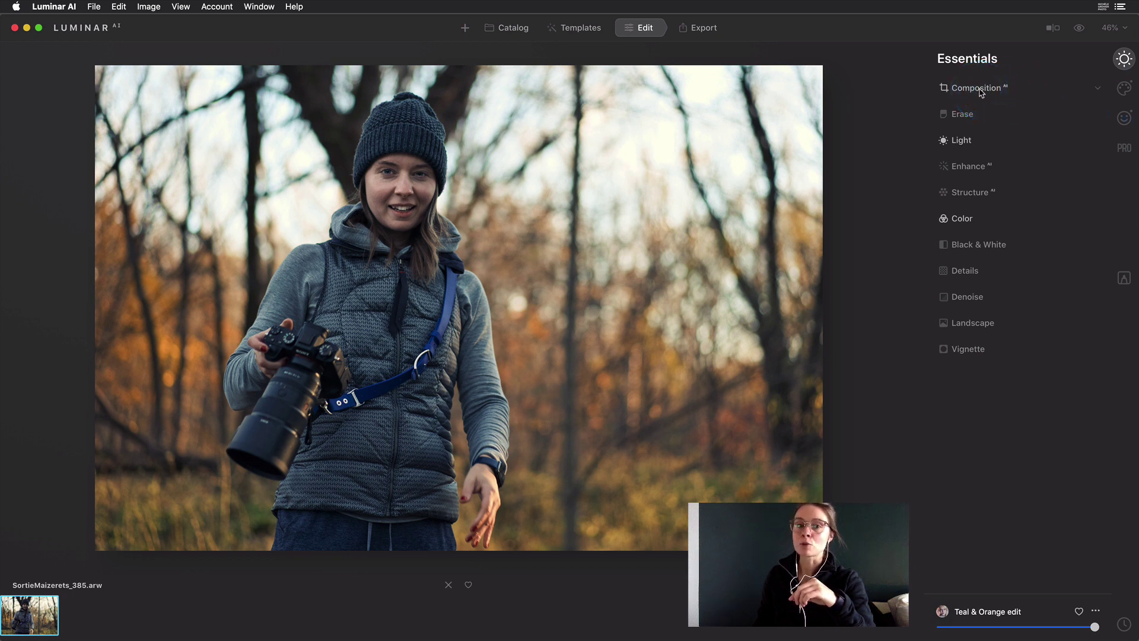
left_click(1124, 89)
left_click(1124, 118)
left_click(1124, 148)
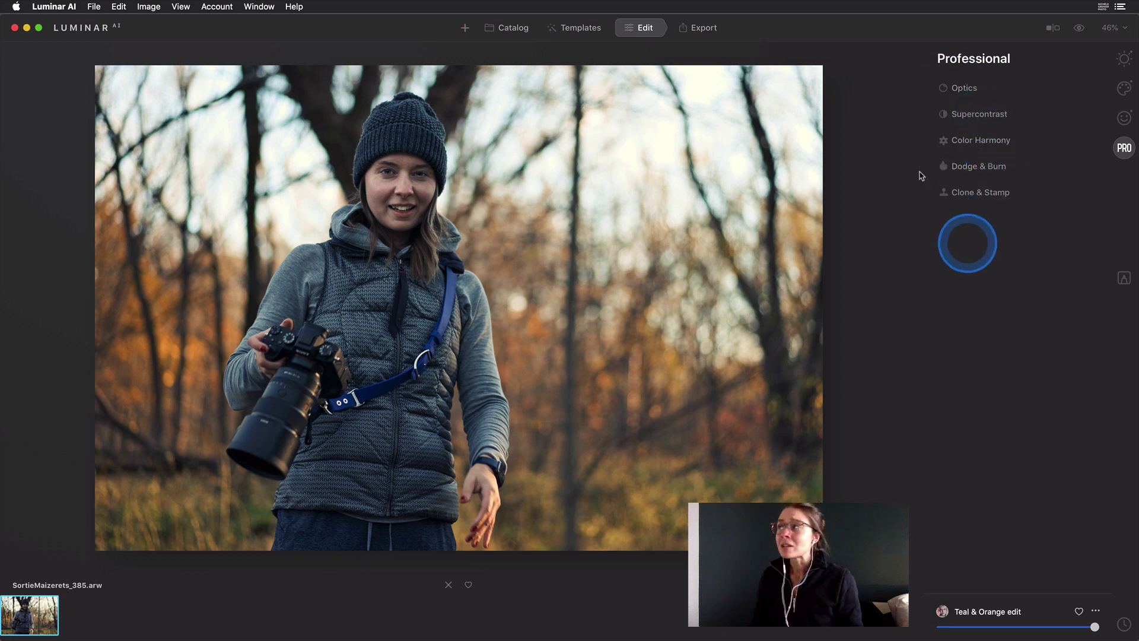
left_click(1008, 142)
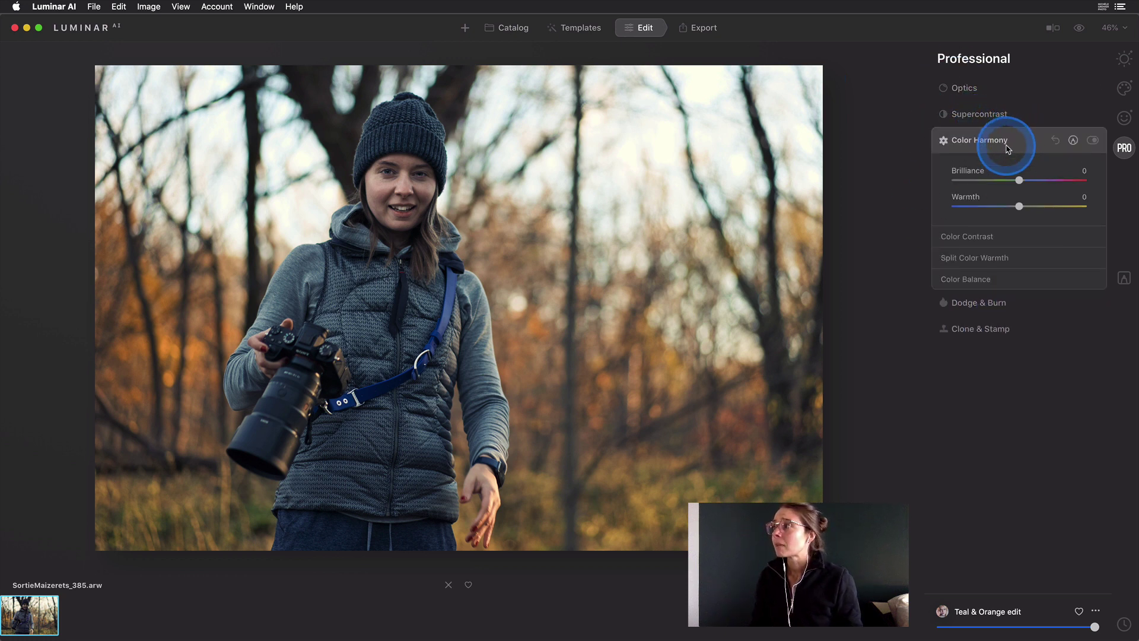
left_click(1008, 143)
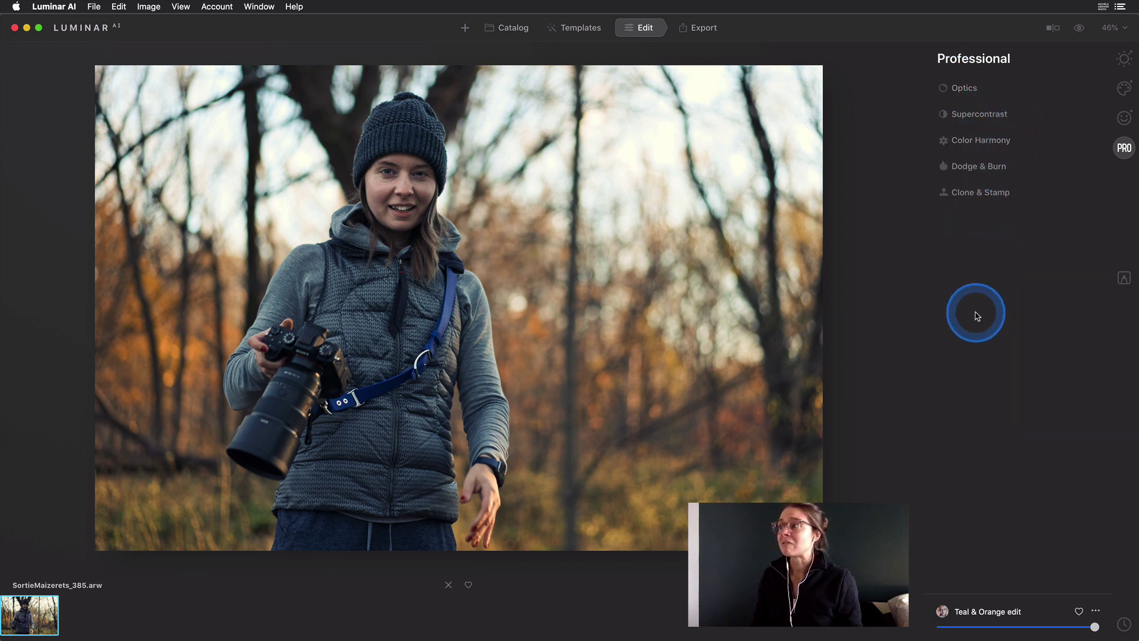